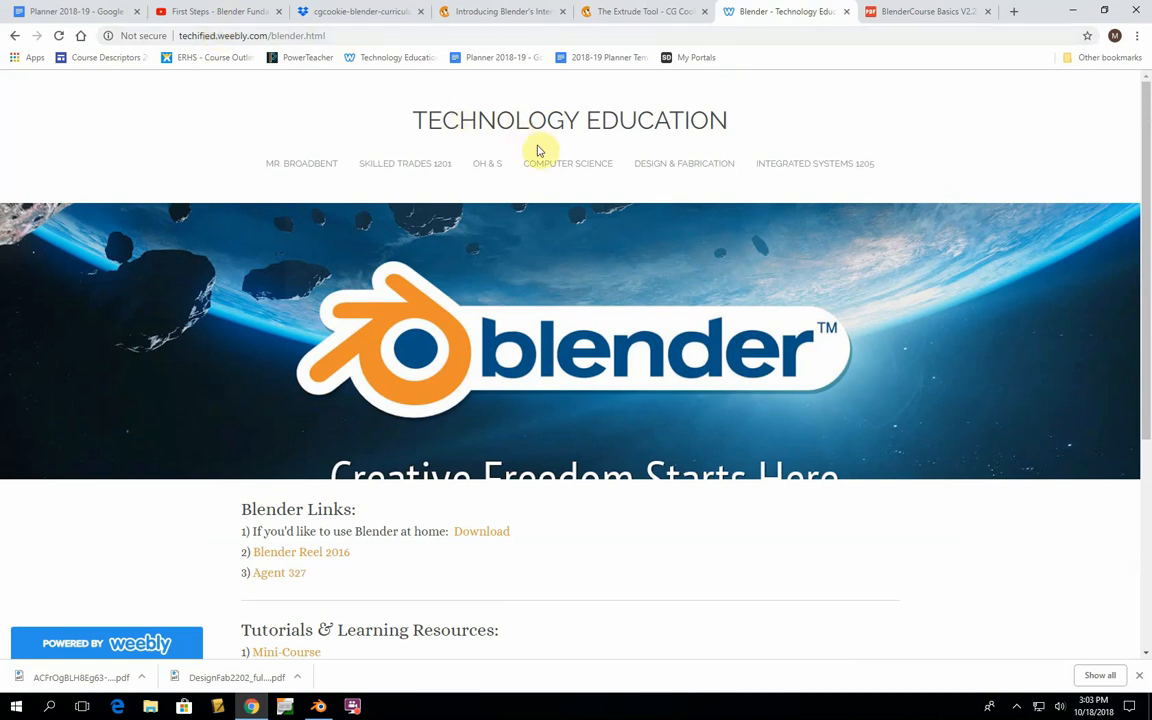
- Look over the tutorials and learning resources on the class's Blender page and go to the start of the BlenderCourse Basics V2.2 PDF
mouse_move(671, 172)
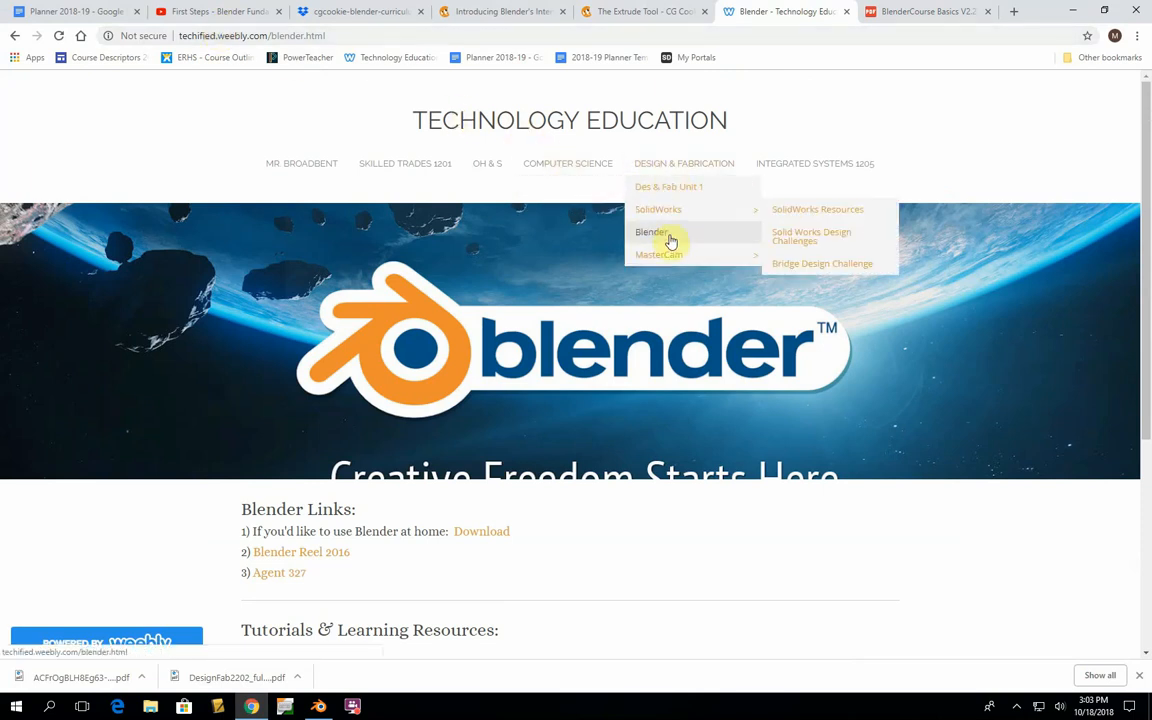
scroll(488, 437, "down", 3)
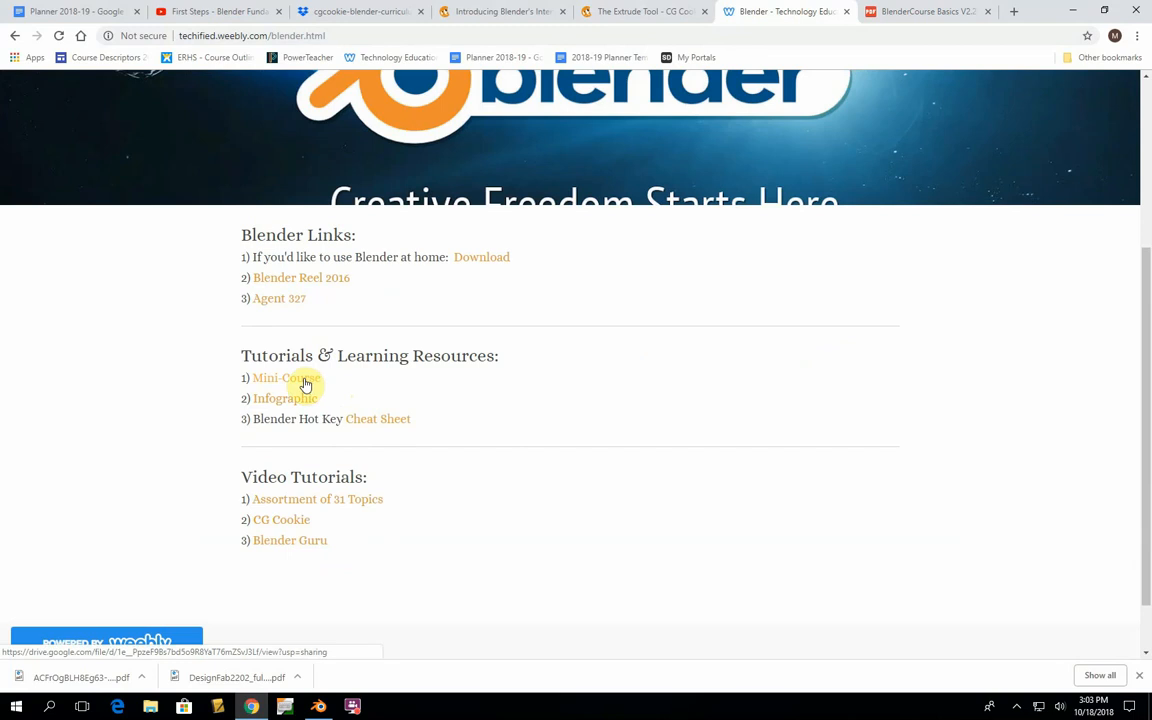
left_click(915, 11)
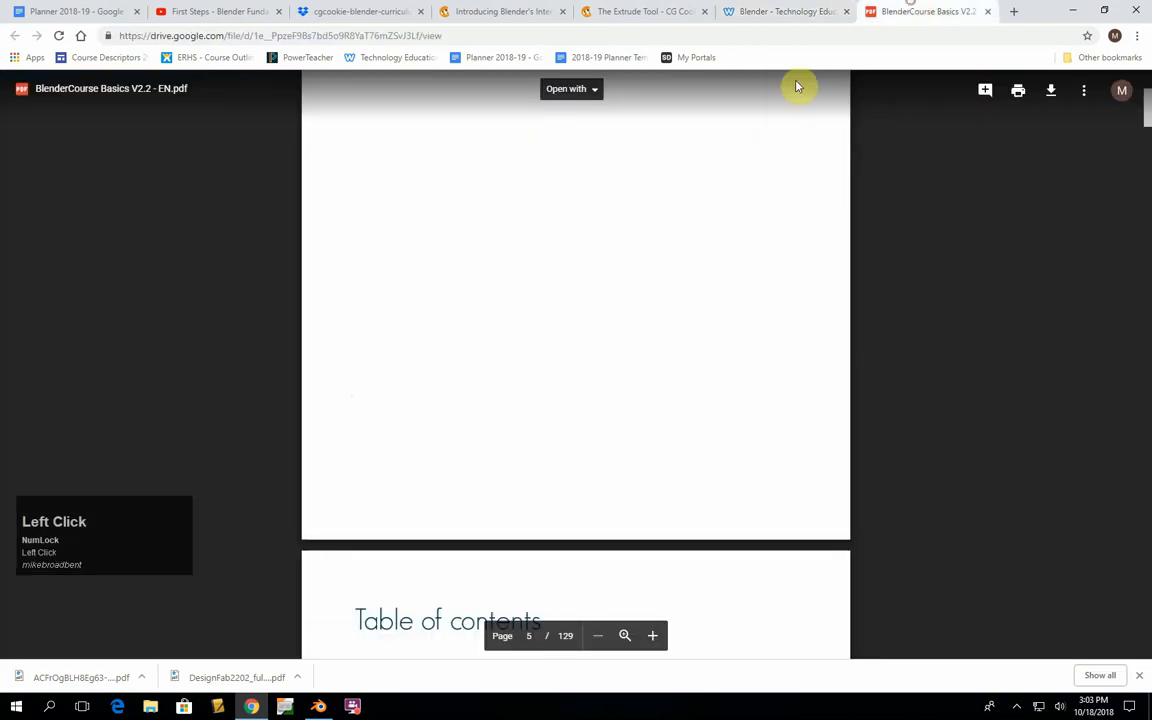
scroll(398, 443, "up", 10)
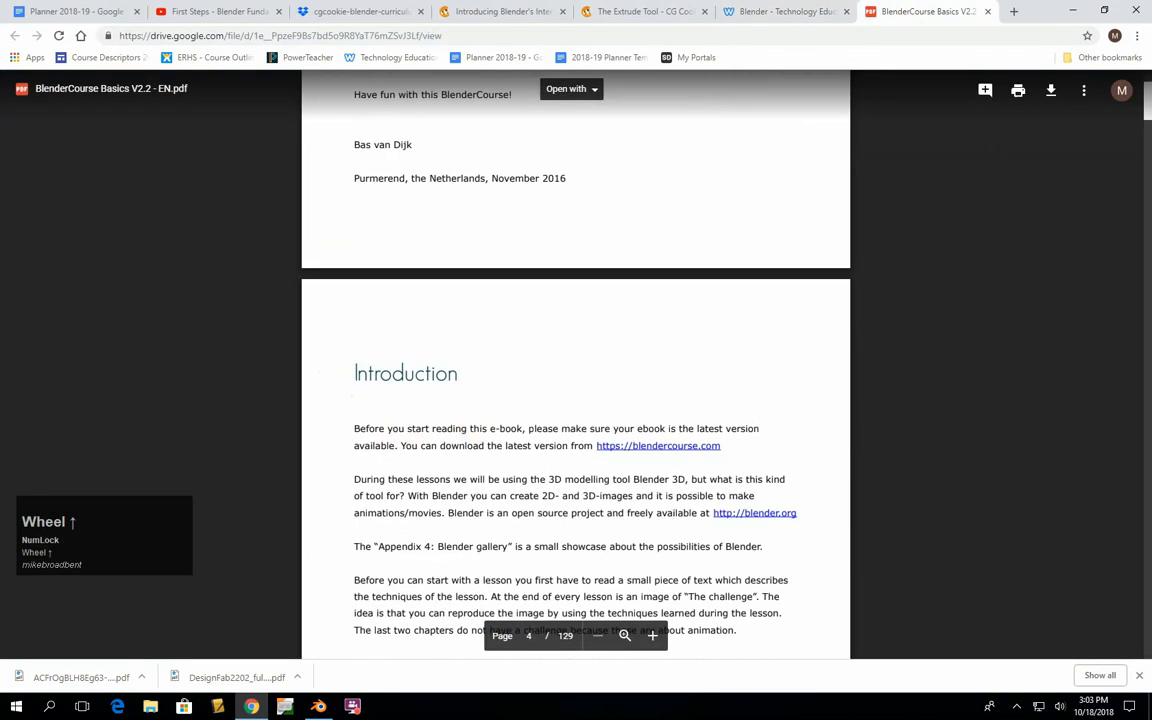
left_click_drag(1148, 98, 1148, 73)
- Look through the e-book's cover, preface and introduction up to the table of contents
scroll(639, 395, "down", 1)
scroll(639, 395, "down", 3)
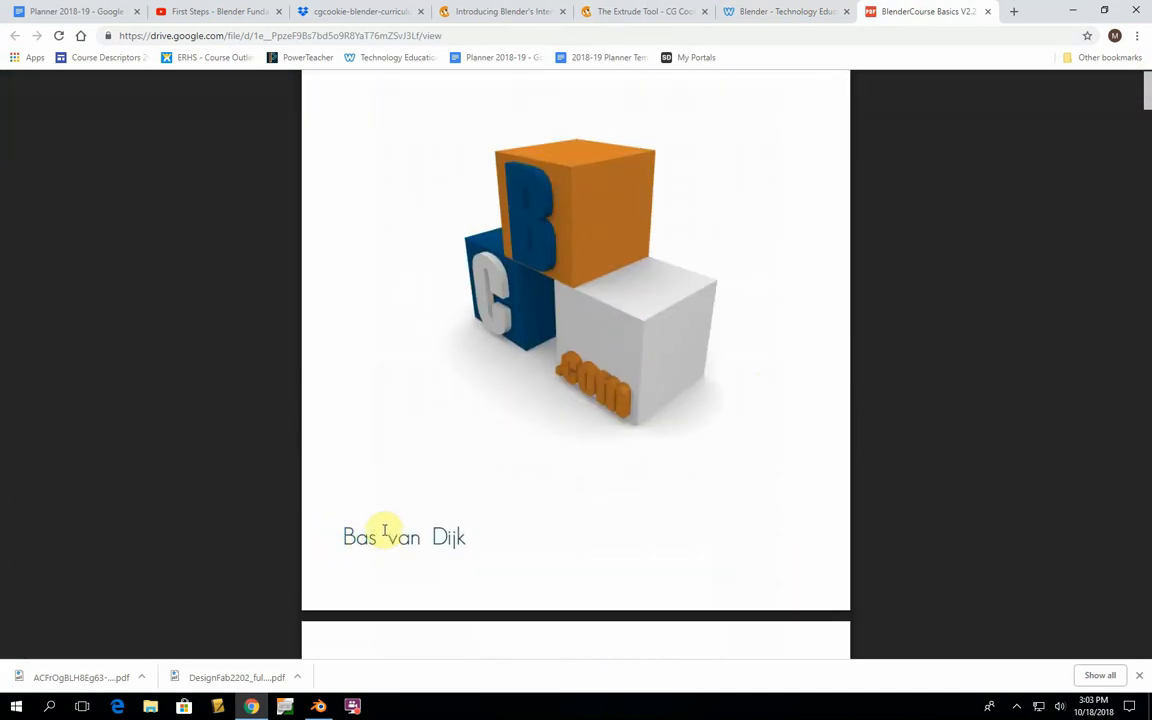
scroll(458, 447, "down", 5)
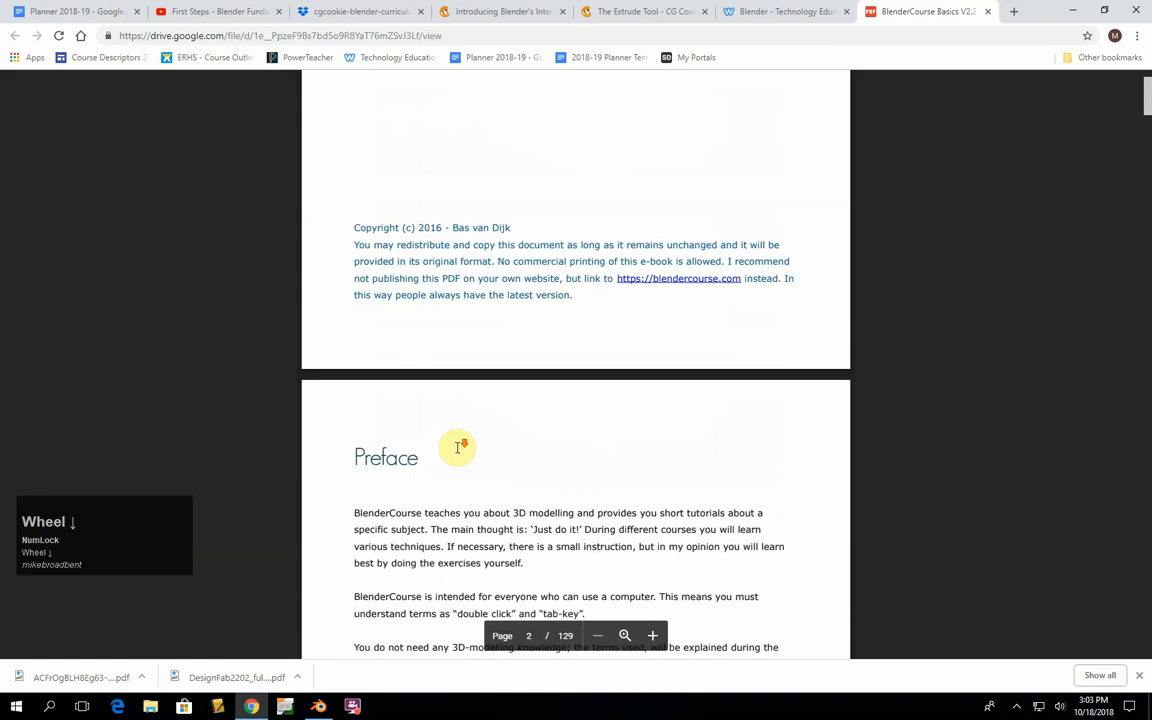
scroll(458, 447, "down", 4)
scroll(571, 400, "down", 7)
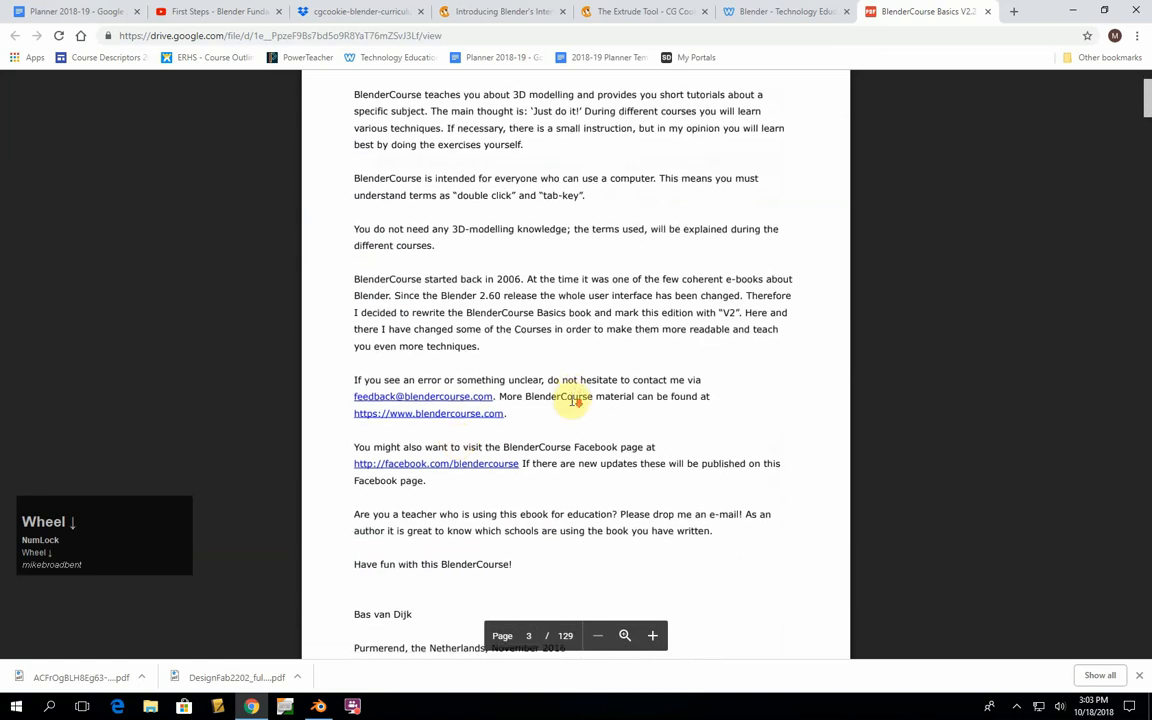
scroll(574, 400, "down", 12)
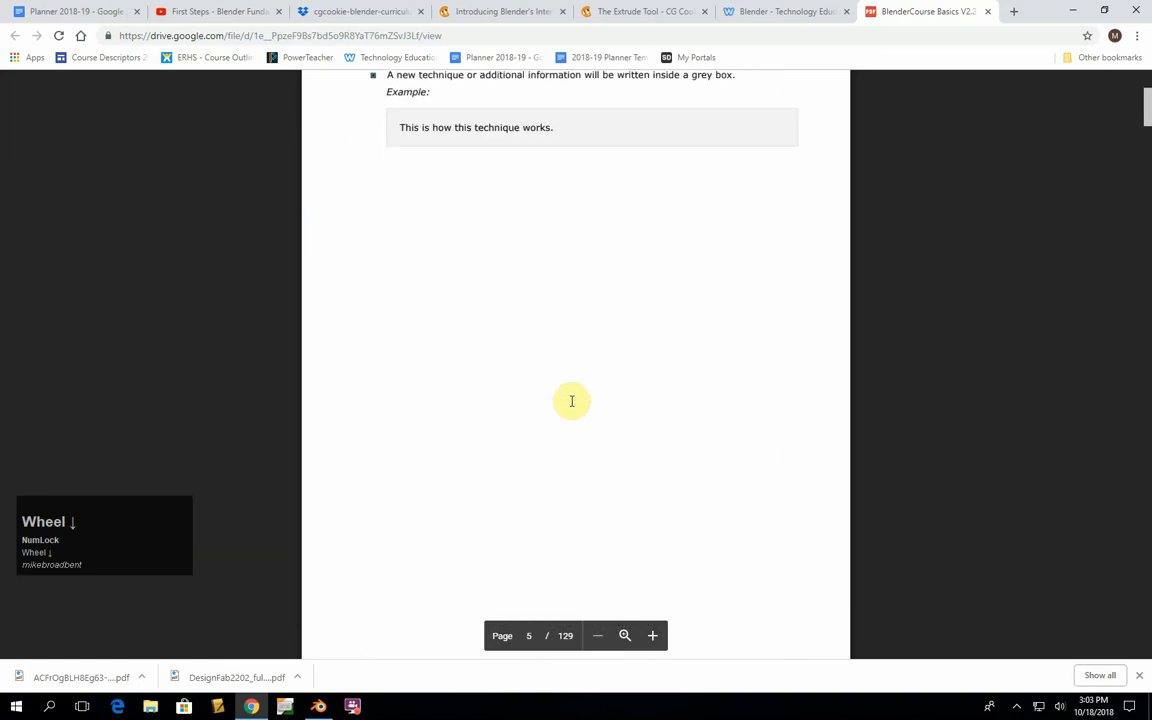
scroll(576, 400, "down", 5)
scroll(574, 400, "up", 4)
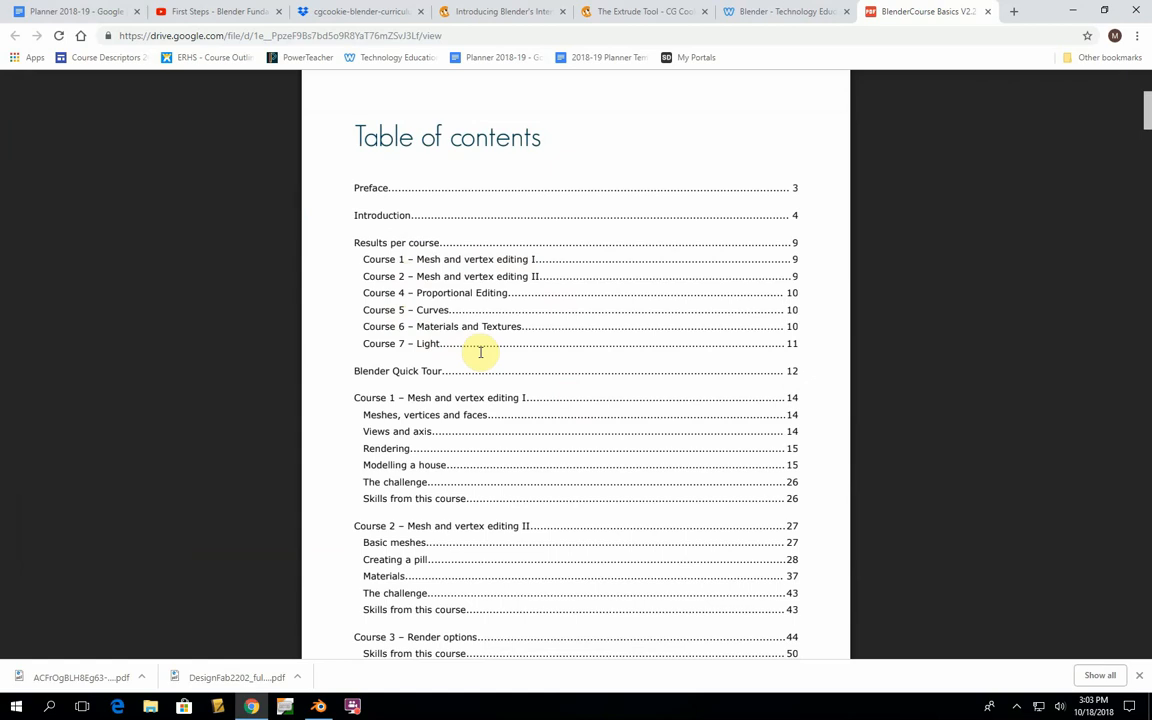
- Review the remaining table of contents and the example images in the Results per course section through Course 7 - Light
scroll(491, 365, "down", 5)
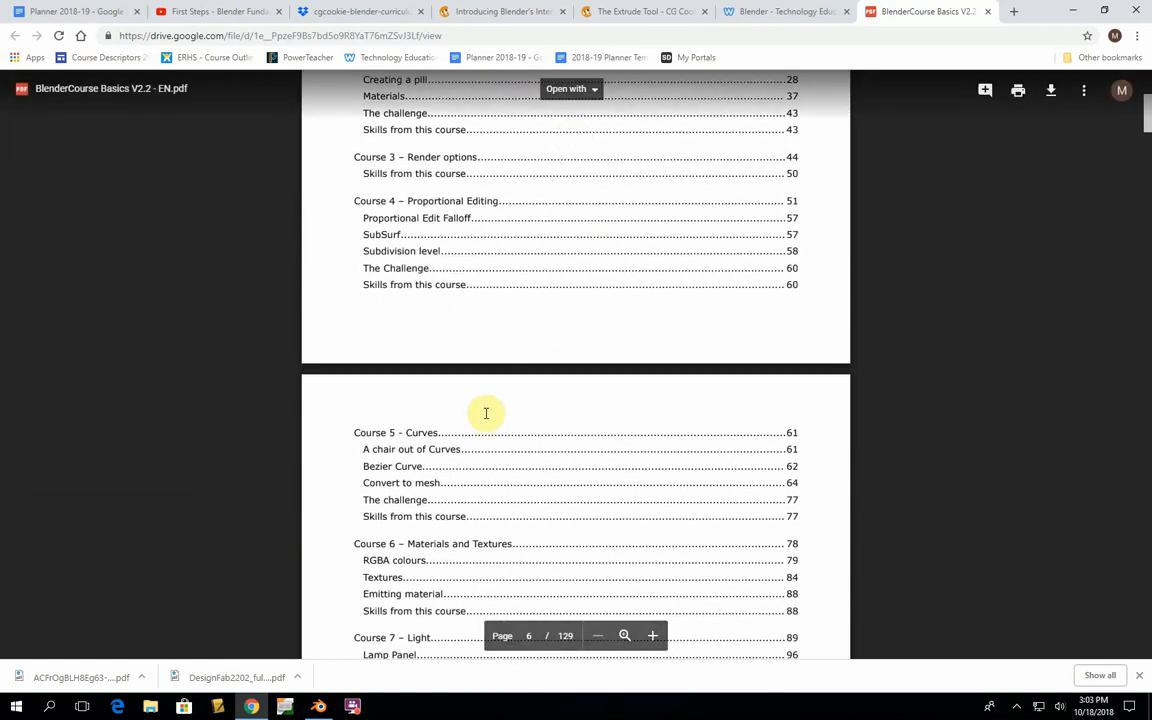
scroll(488, 408, "down", 6)
scroll(488, 404, "down", 10)
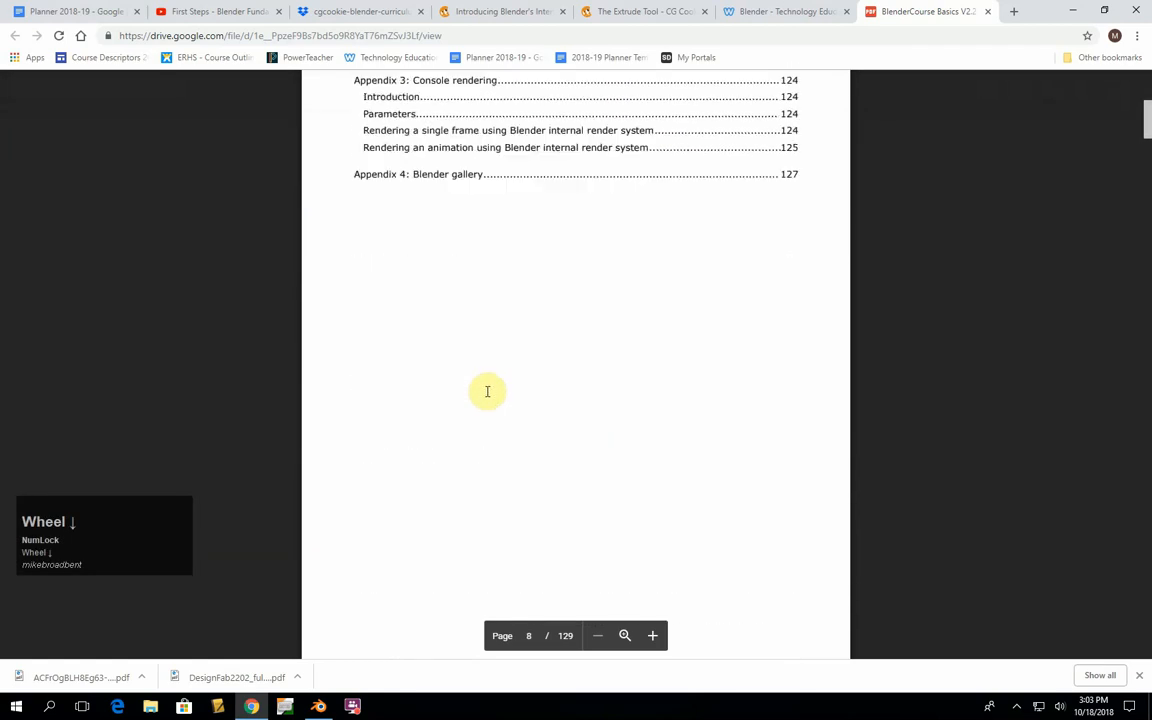
scroll(487, 391, "down", 1)
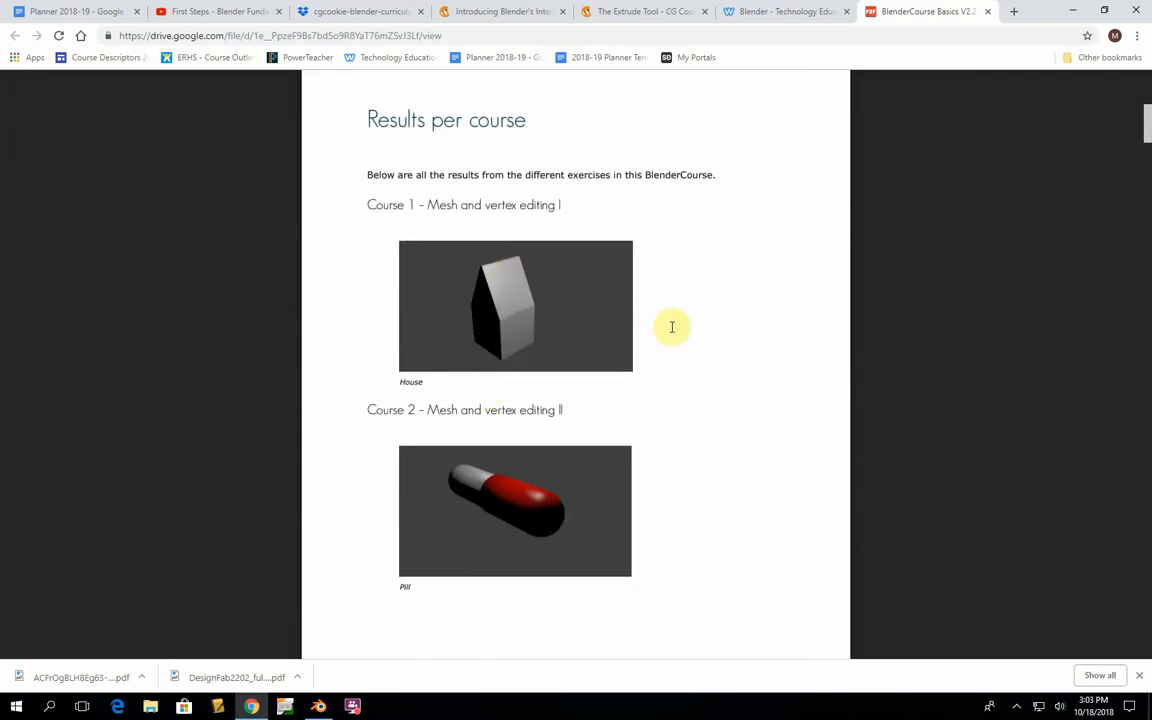
scroll(665, 337, "down", 2)
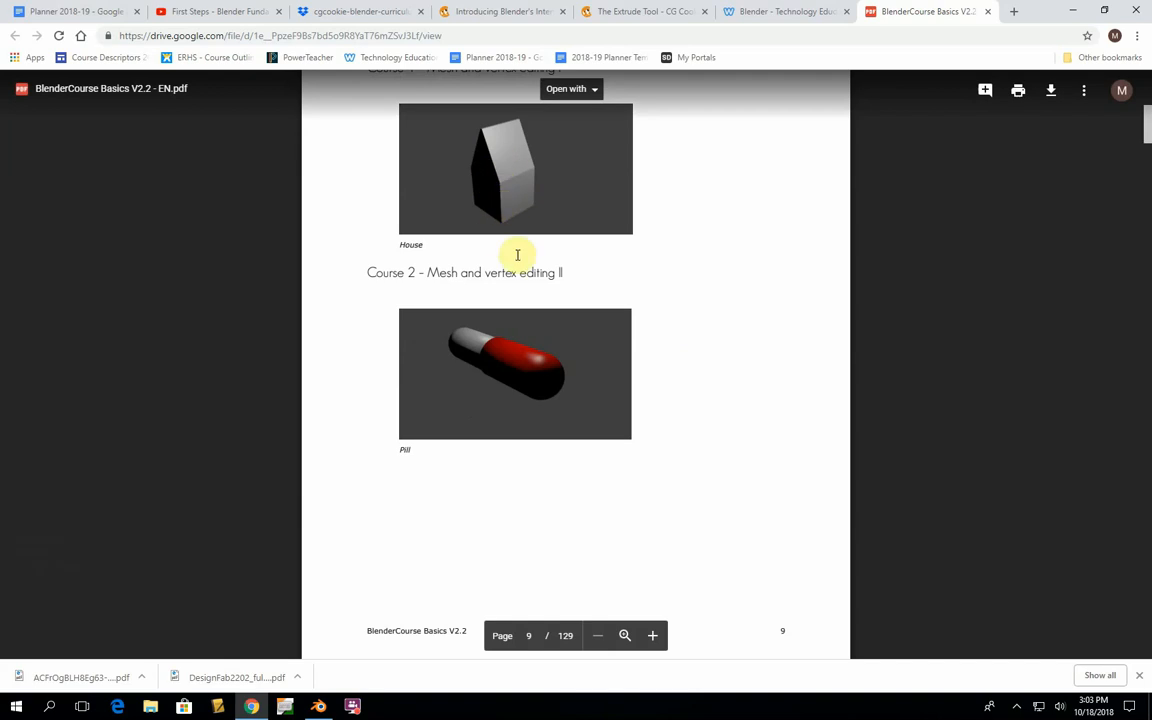
scroll(624, 280, "down", 5)
scroll(627, 281, "up", 3)
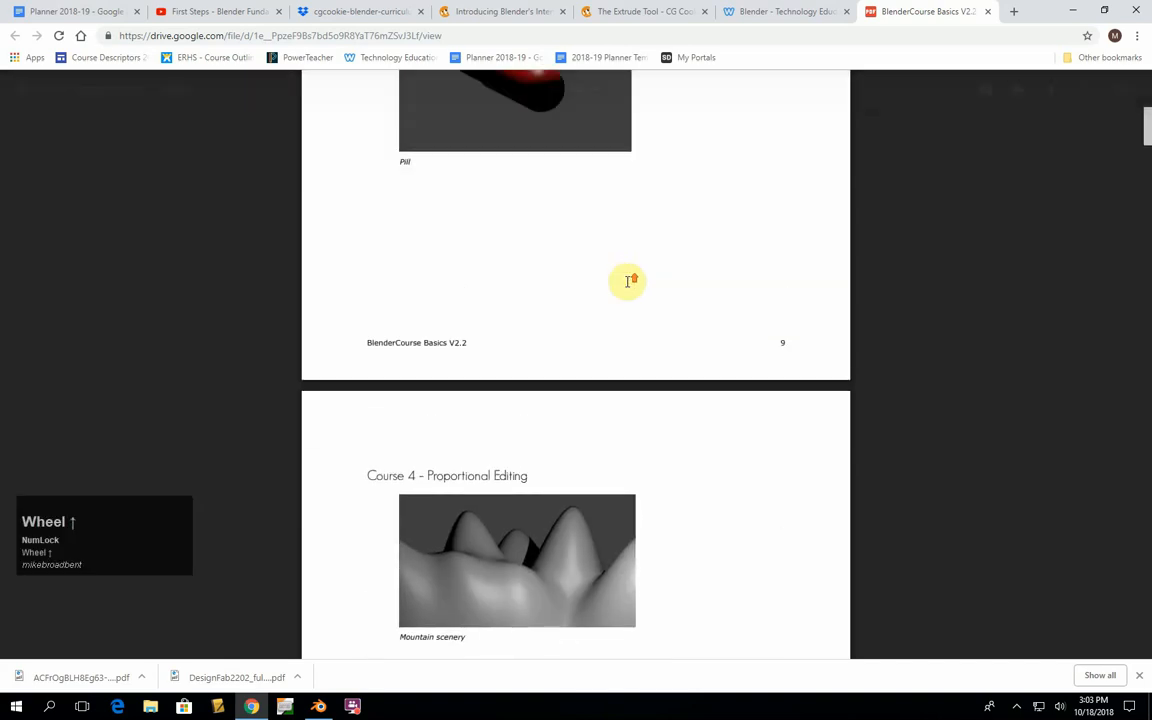
scroll(690, 346, "down", 5)
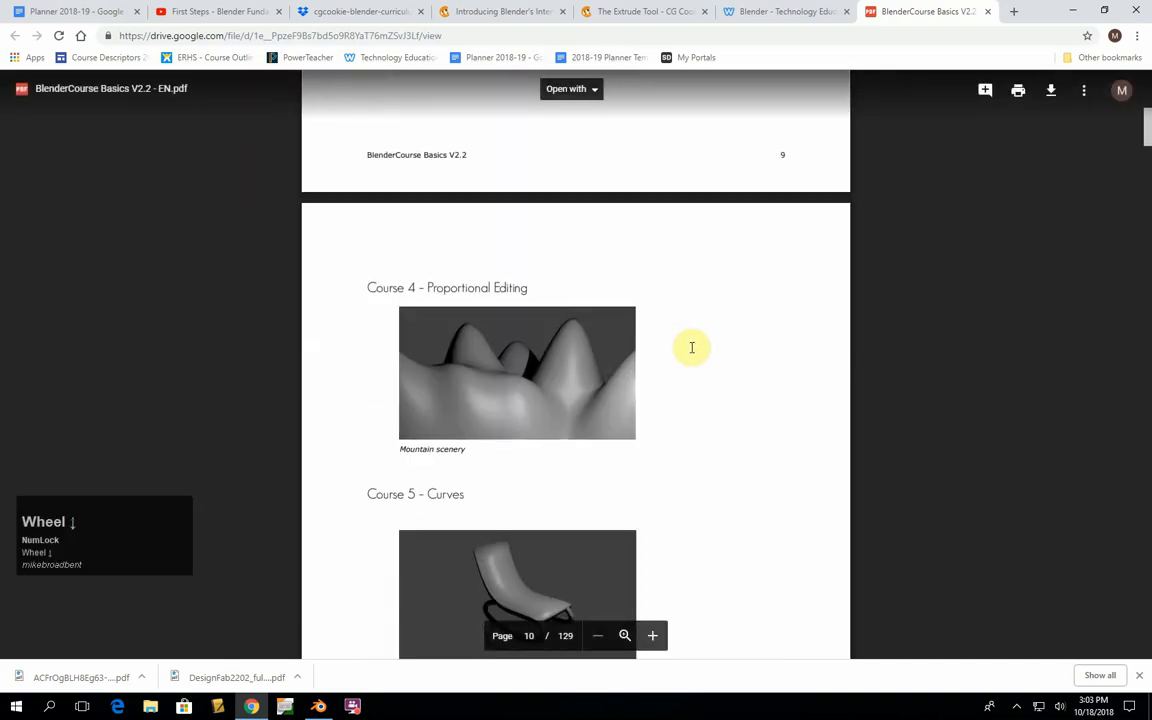
scroll(600, 350, "down", 5)
scroll(655, 325, "down", 10)
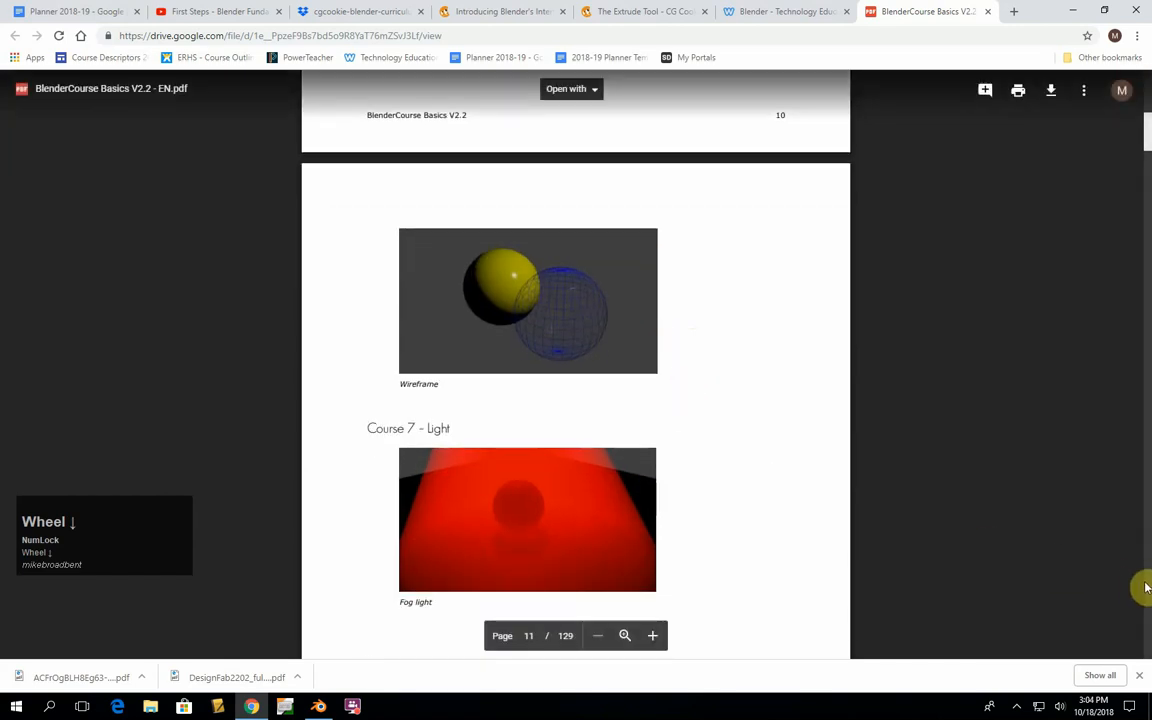
- Go to the e-book's Creating a pill section, read its opening instructions, and switch to Blender
left_click_drag(1143, 589, 1146, 589)
scroll(794, 465, "up", 5)
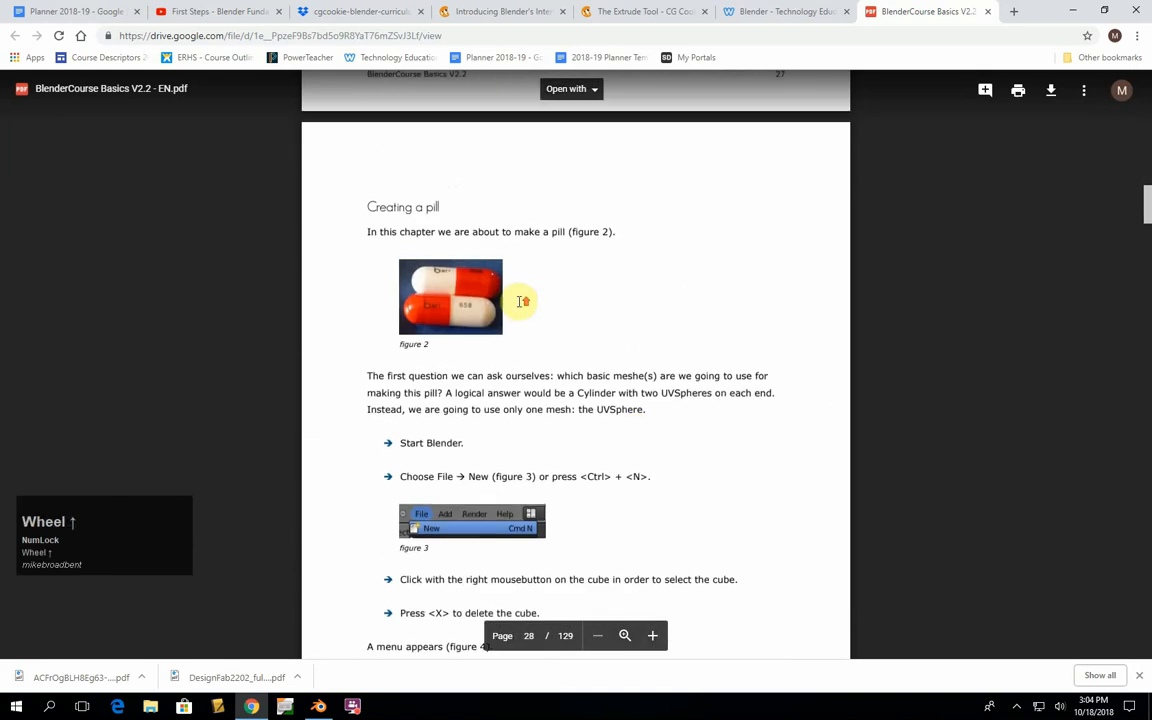
scroll(514, 299, "up", 3)
scroll(519, 308, "down", 4)
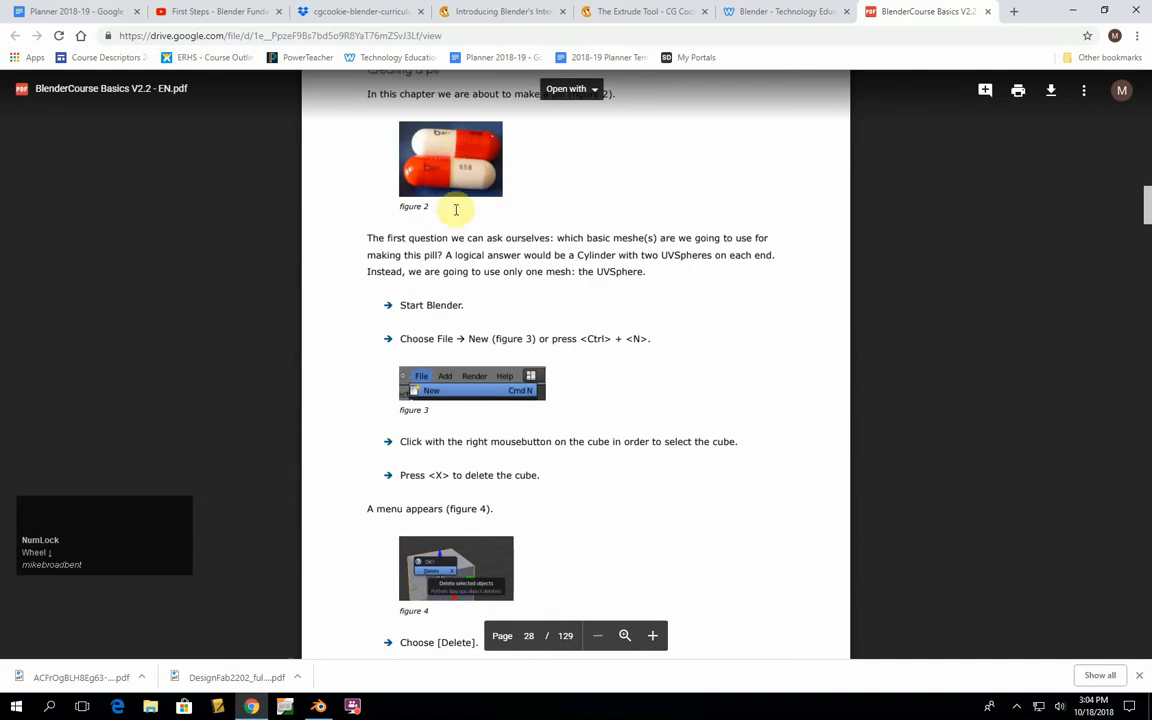
scroll(508, 288, "down", 4)
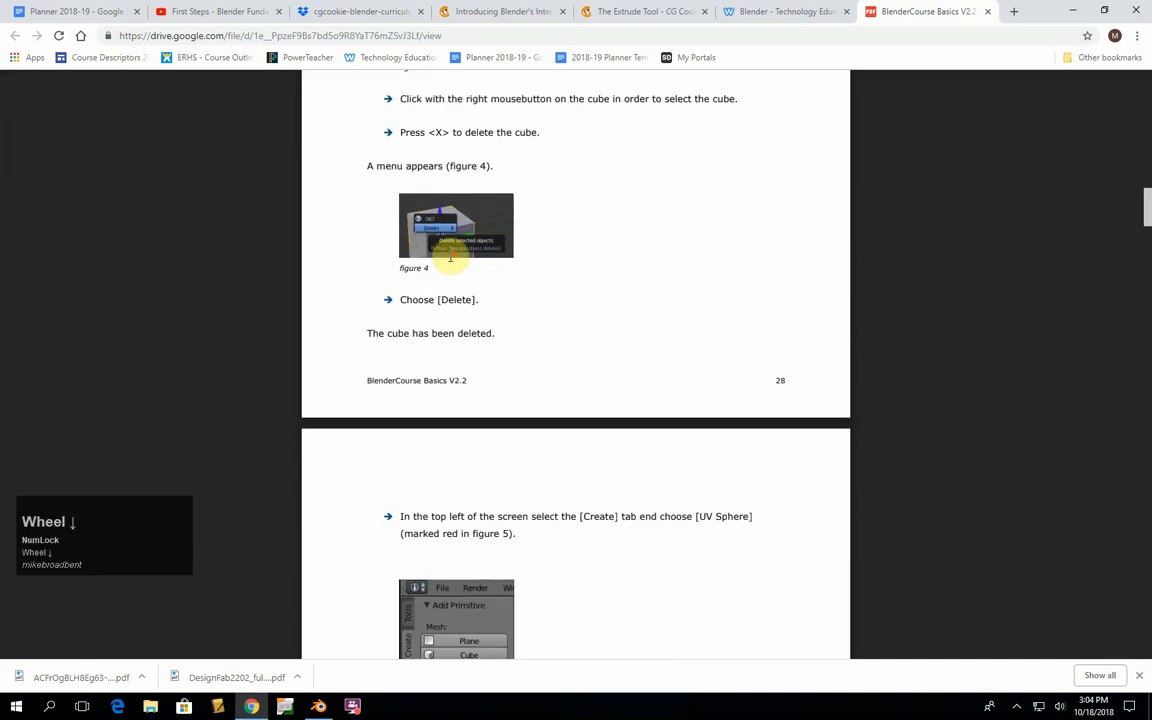
scroll(504, 452, "down", 2)
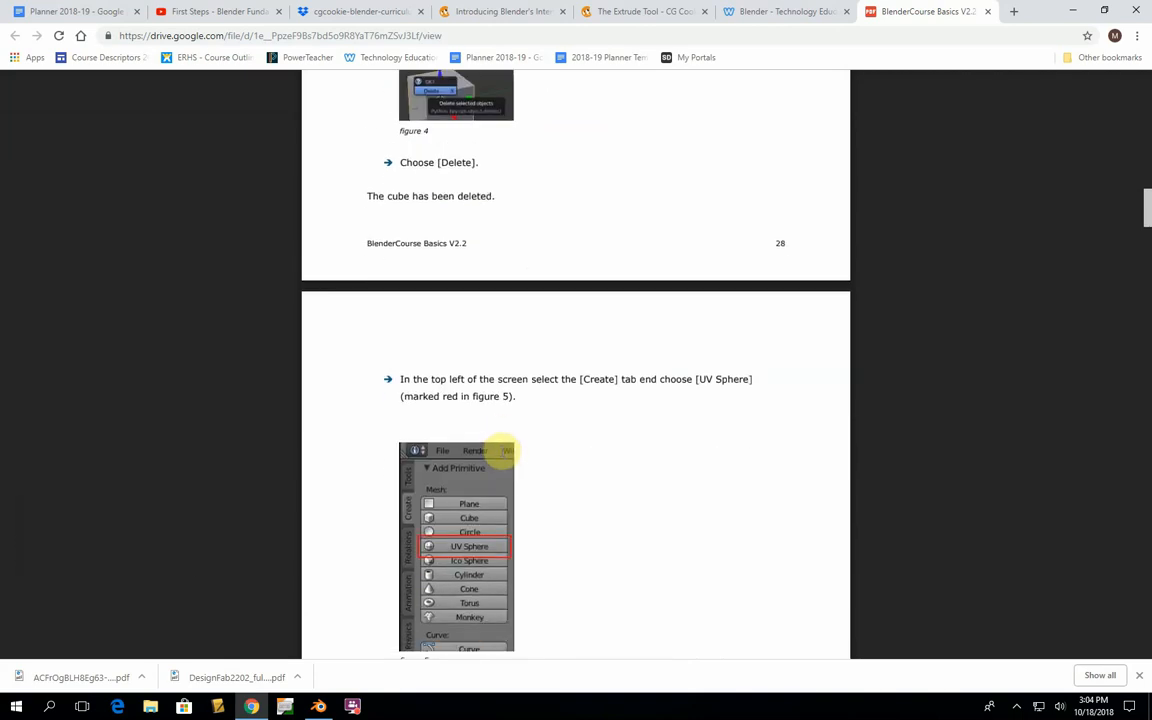
left_click(316, 705)
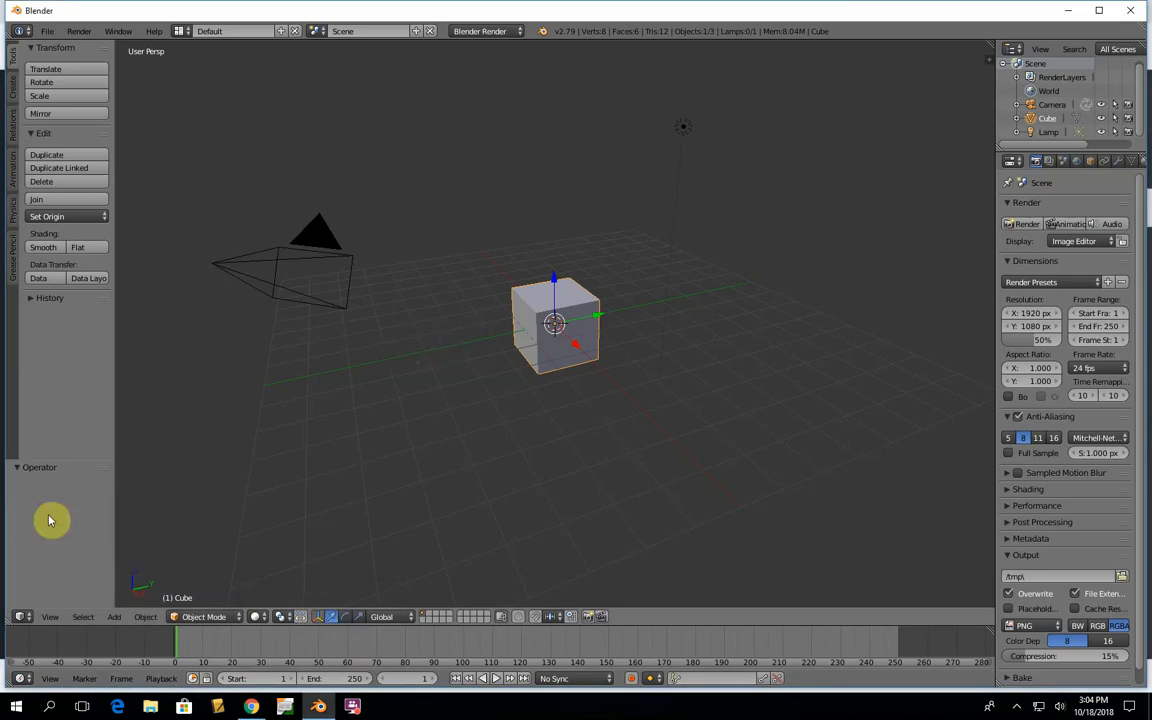
left_click(53, 528)
left_click(60, 530)
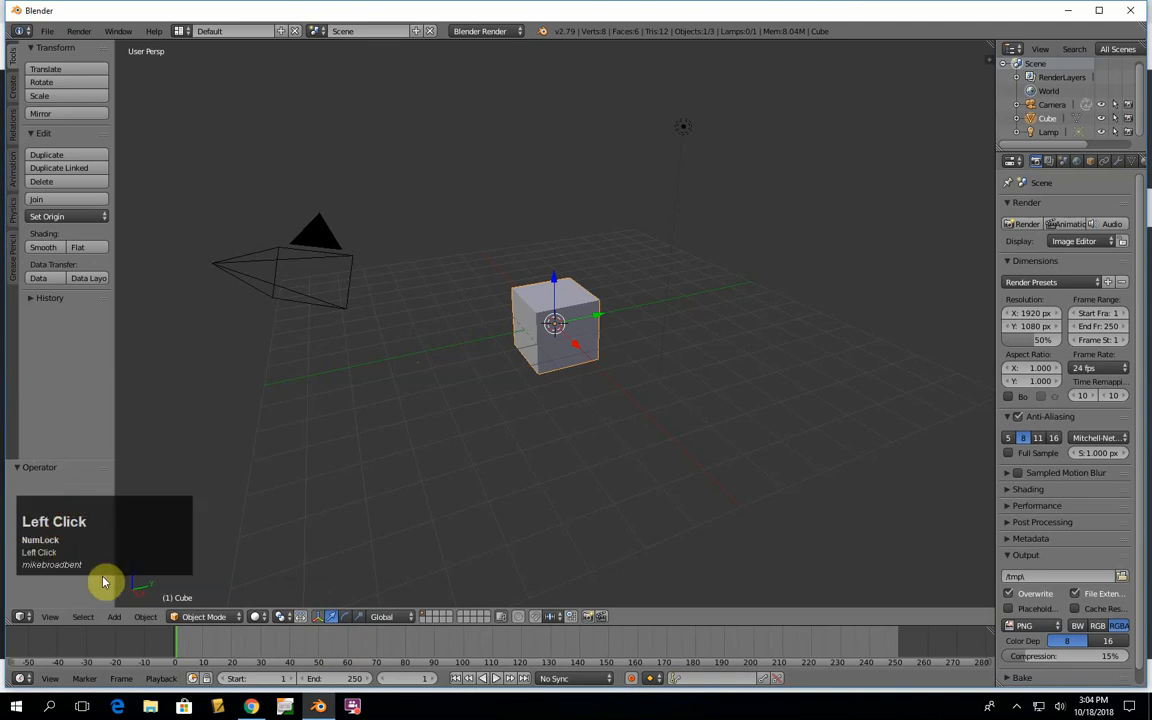
key("space")
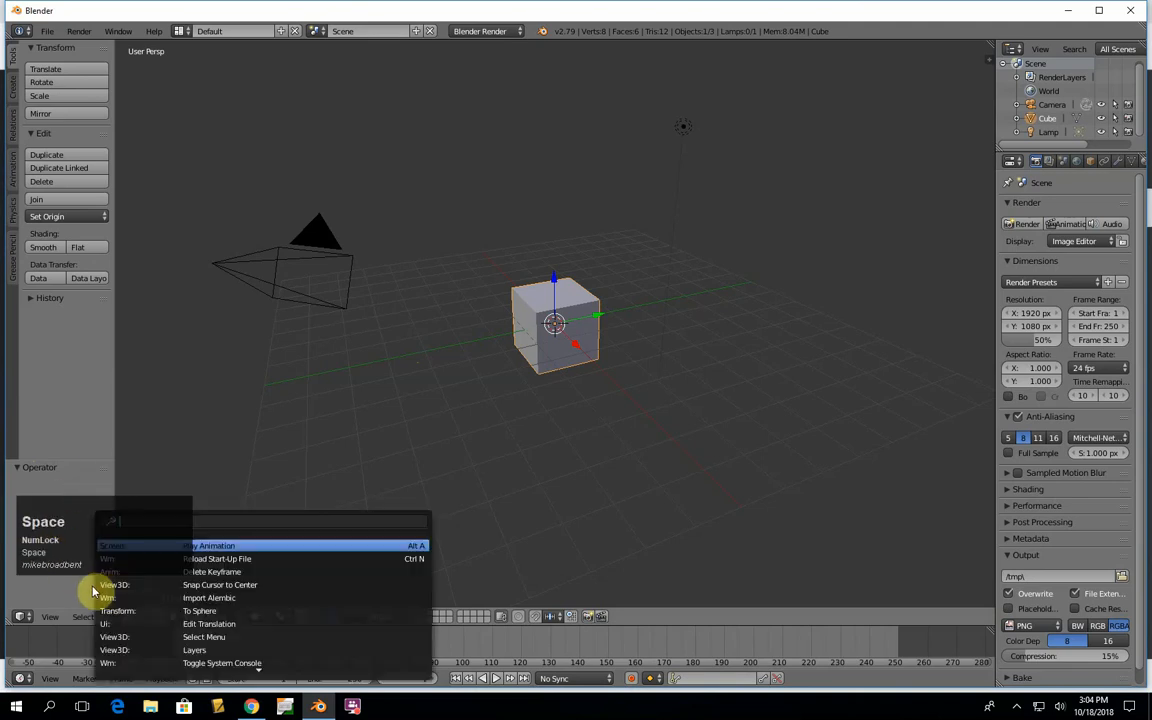
left_click(279, 388)
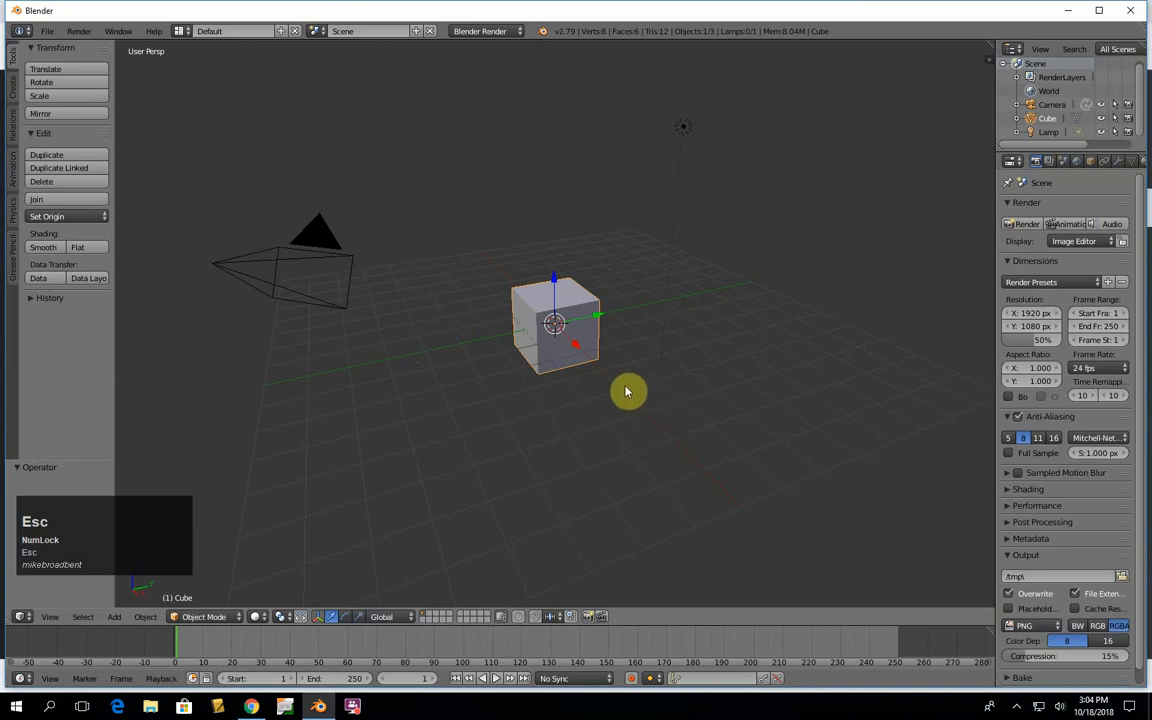
- Delete the default cube, add a UV Sphere mesh in its place, and shrink the sphere's operator options area
key("x")
left_click(589, 337)
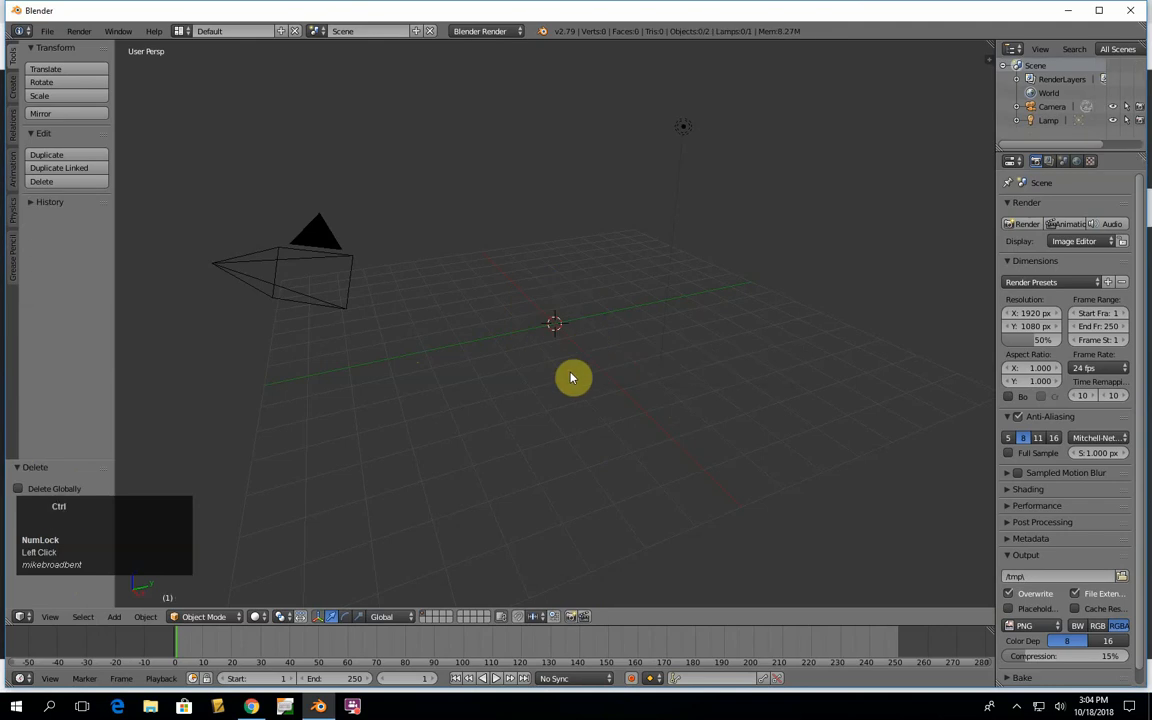
key("shift+a")
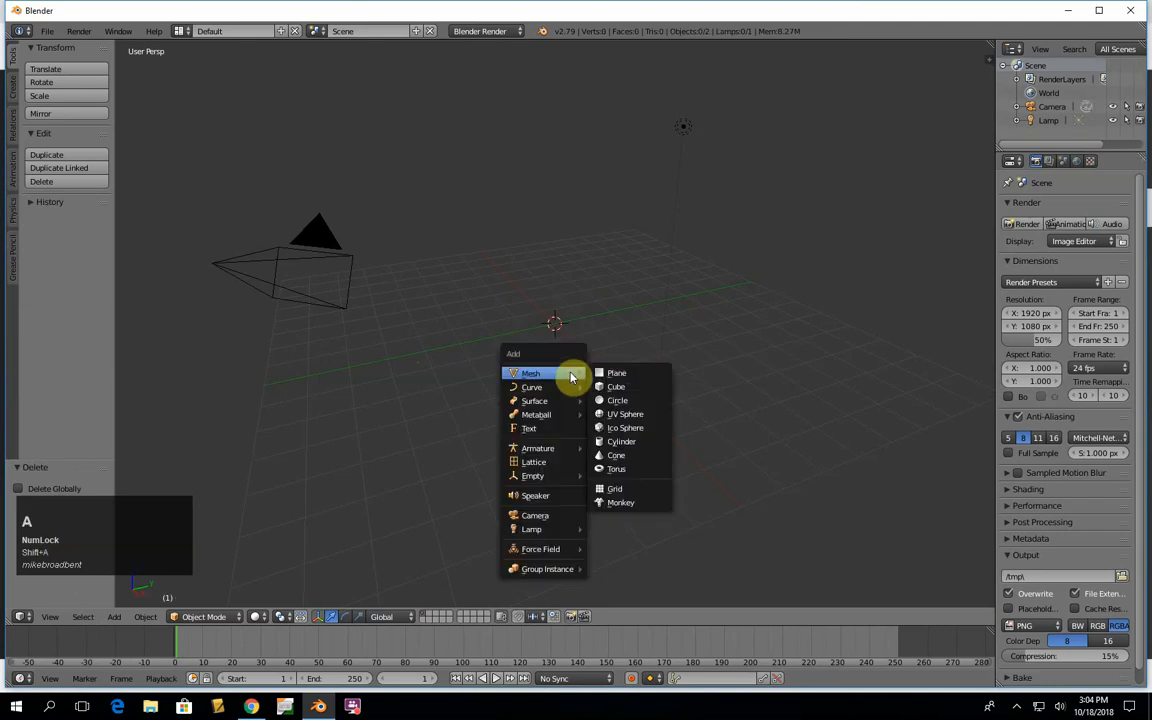
mouse_move(568, 405)
mouse_move(505, 373)
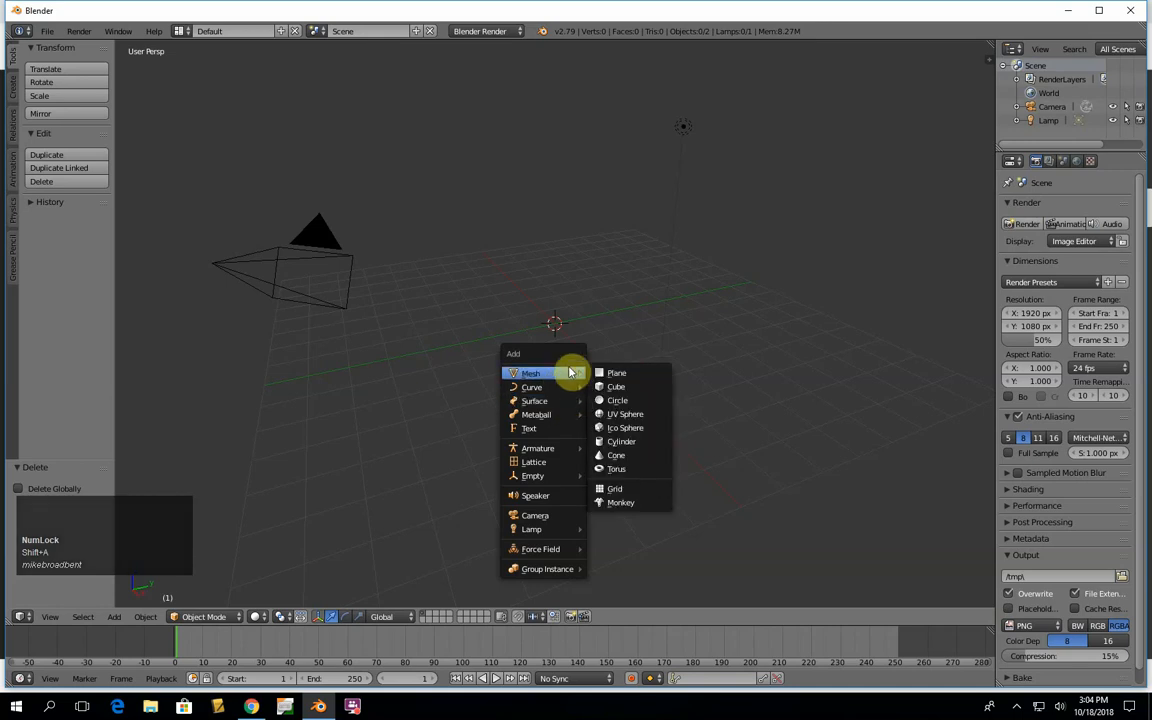
left_click(627, 418)
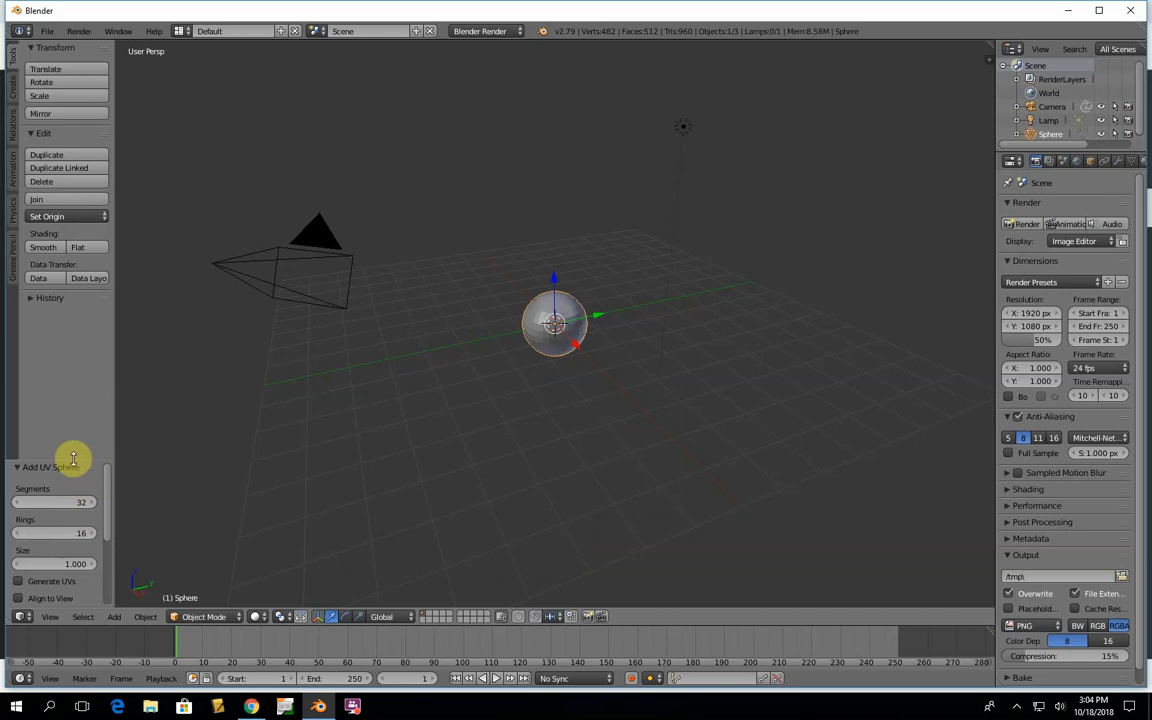
left_click_drag(73, 458, 79, 585)
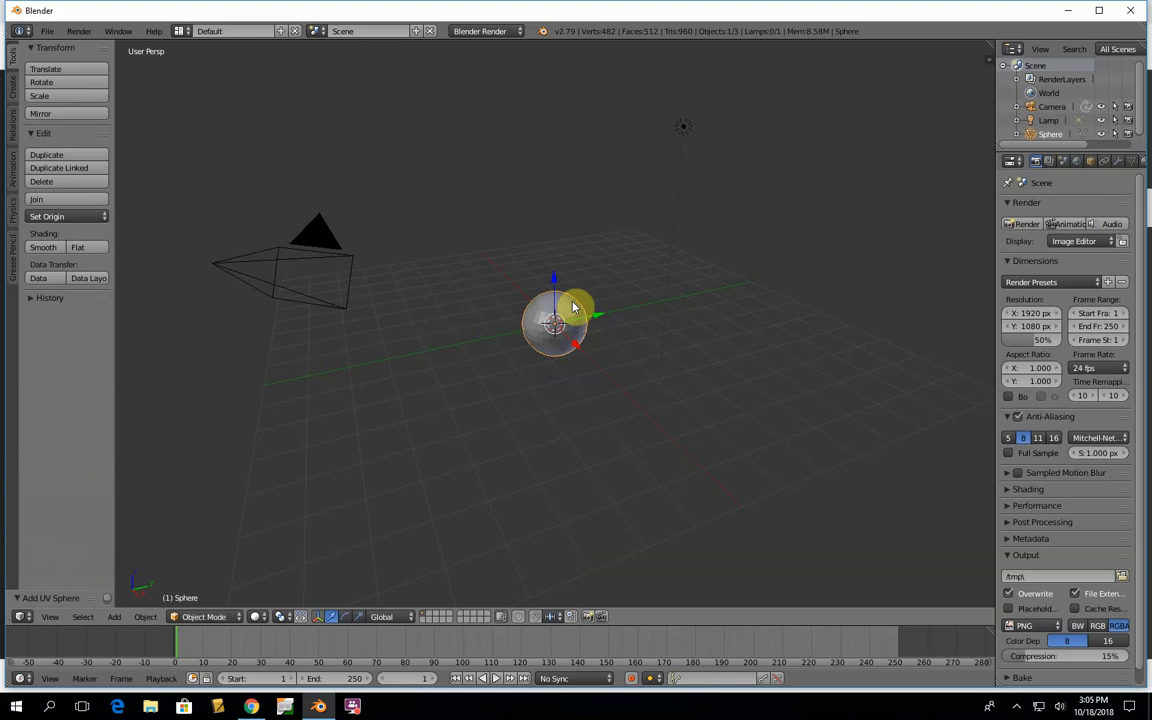
- Show the sphere in front orthographic view and put it into Edit Mode
key("KP_5")
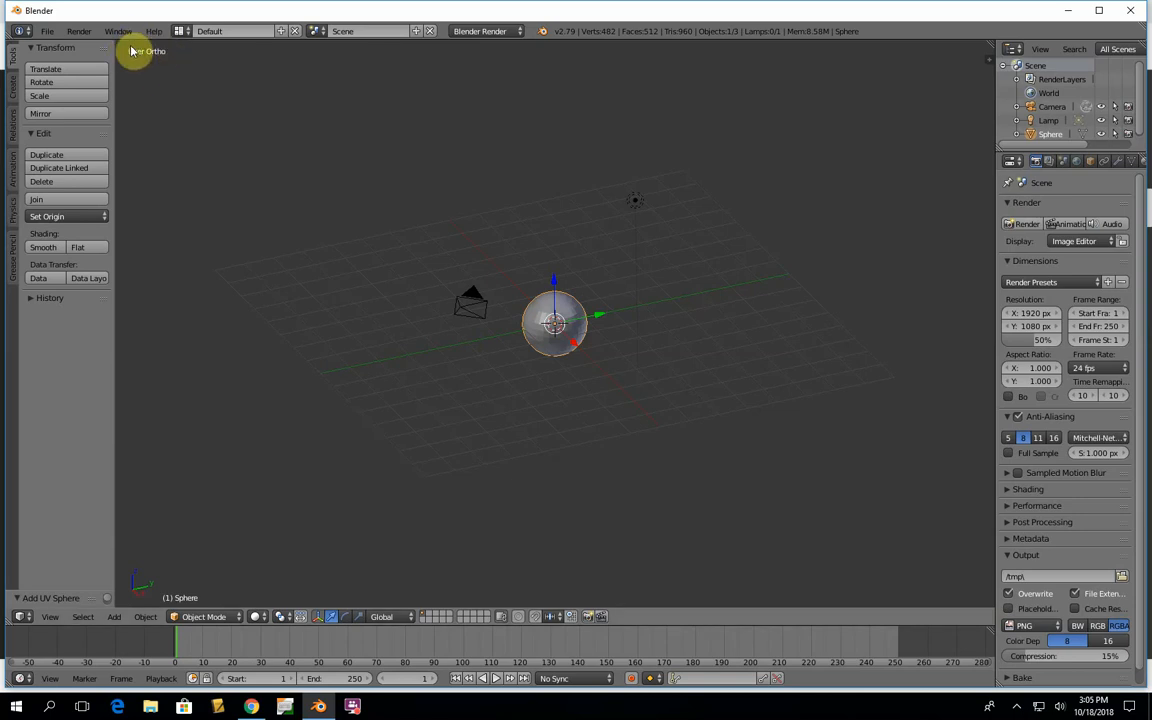
key("KP_5")
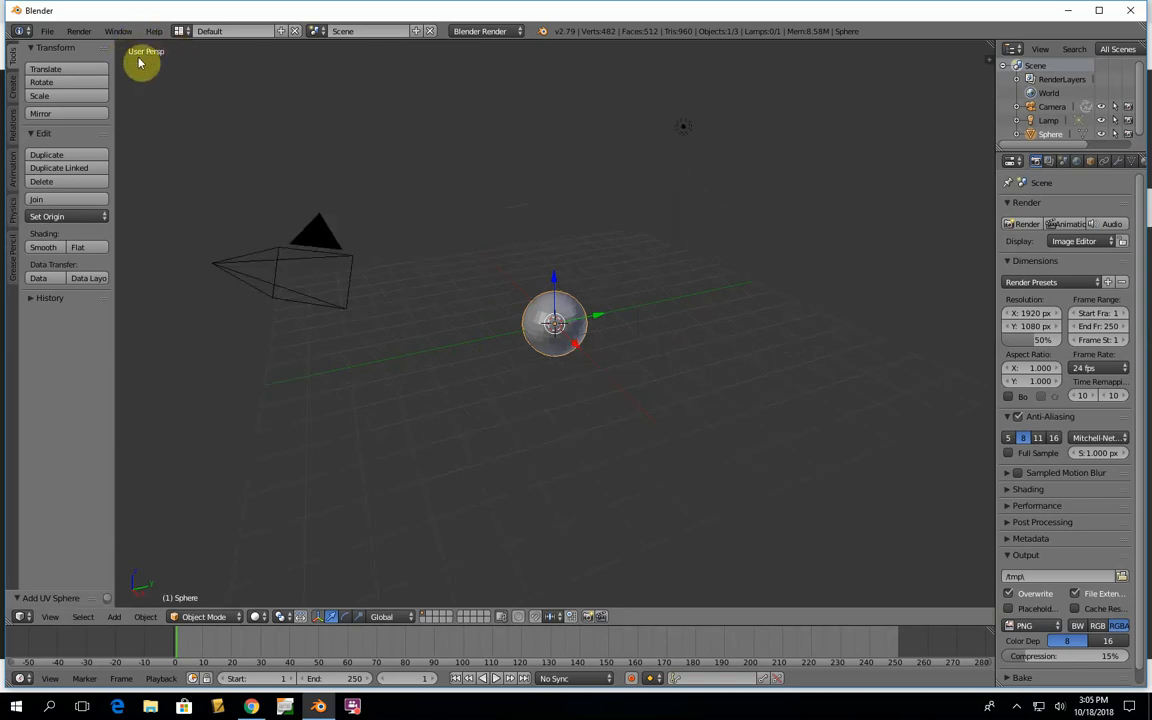
key("KP_5")
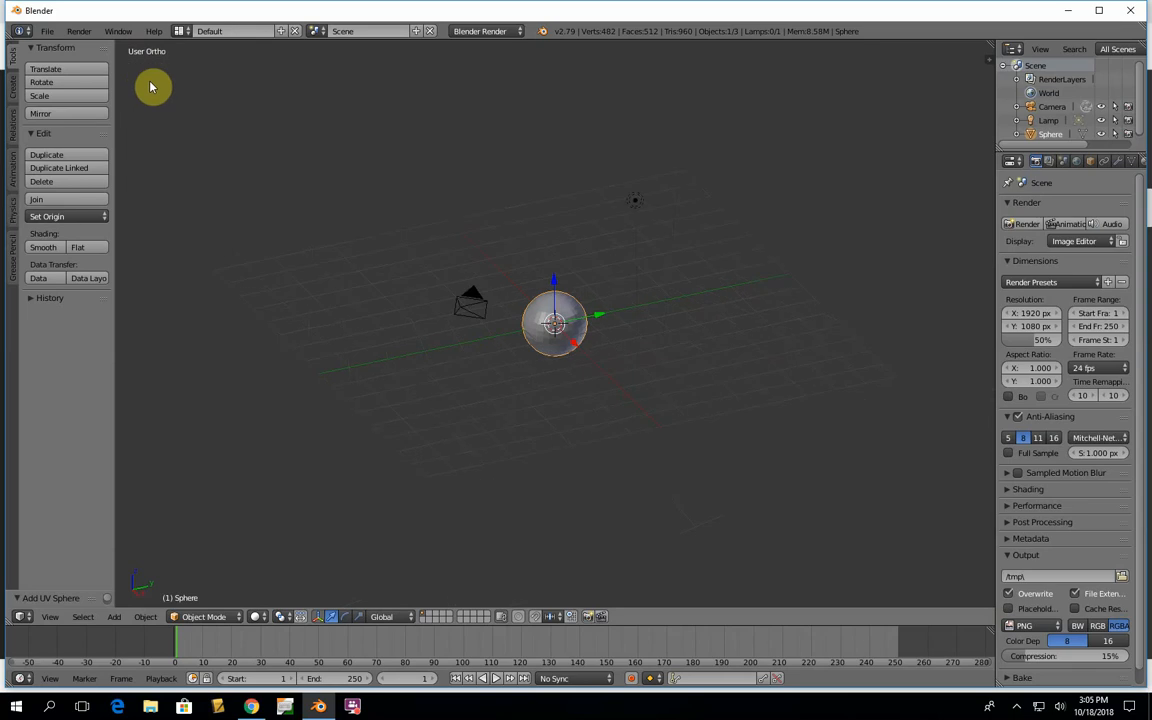
key("KP_1")
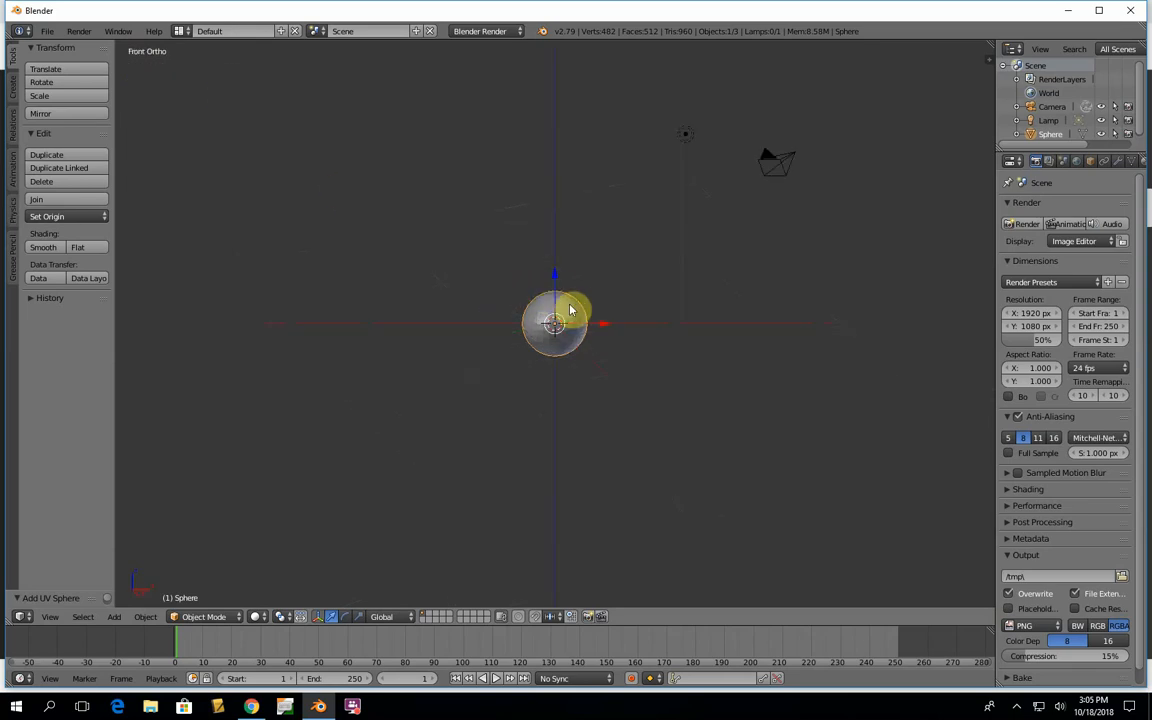
scroll(562, 314, "up", 6)
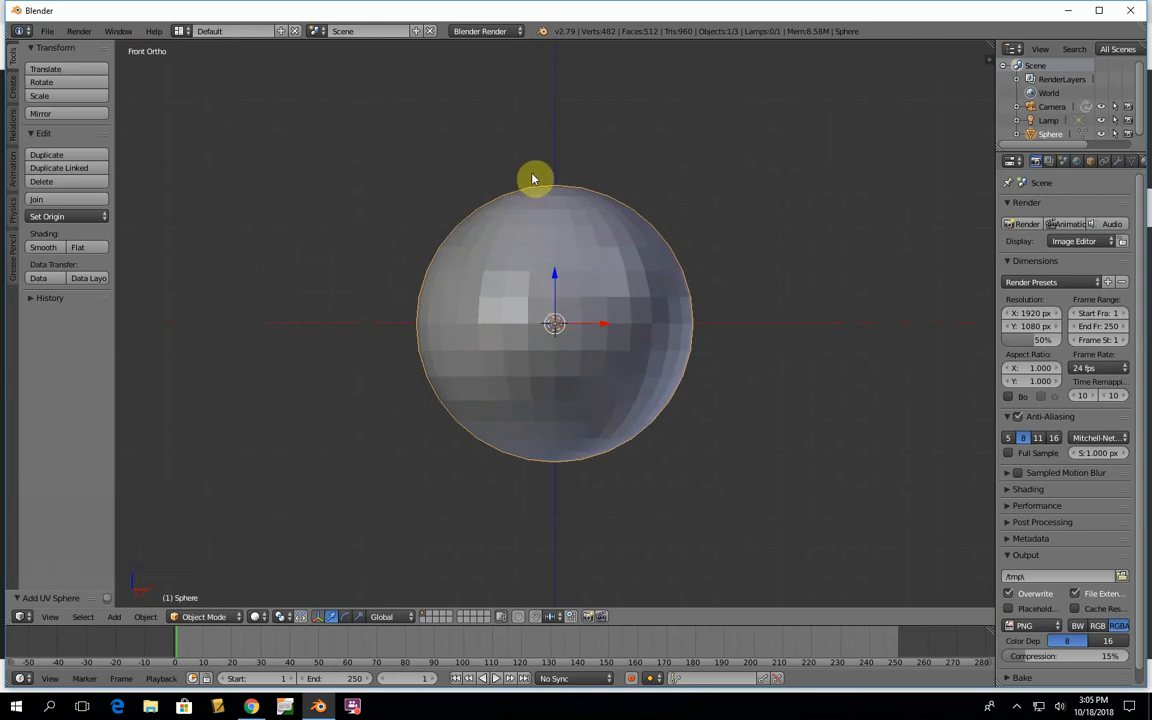
key("Tab")
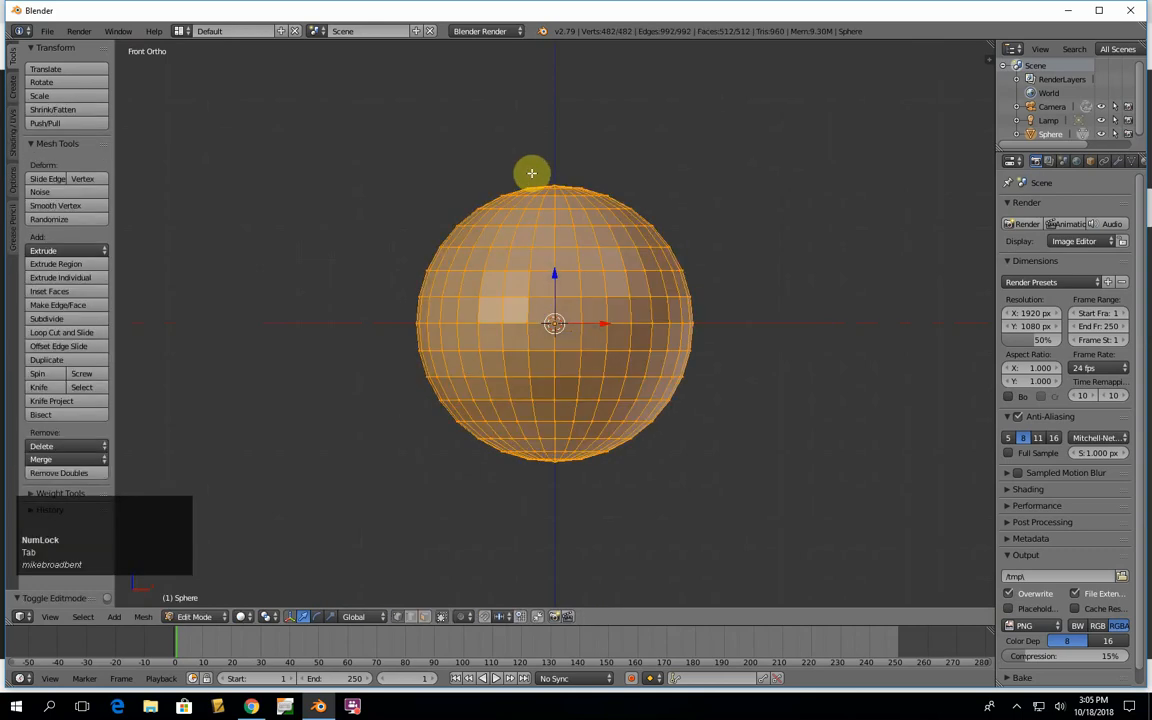
- Try to delete the vertices of the sphere's right half, using a box selection limited to visible geometry
key("a")
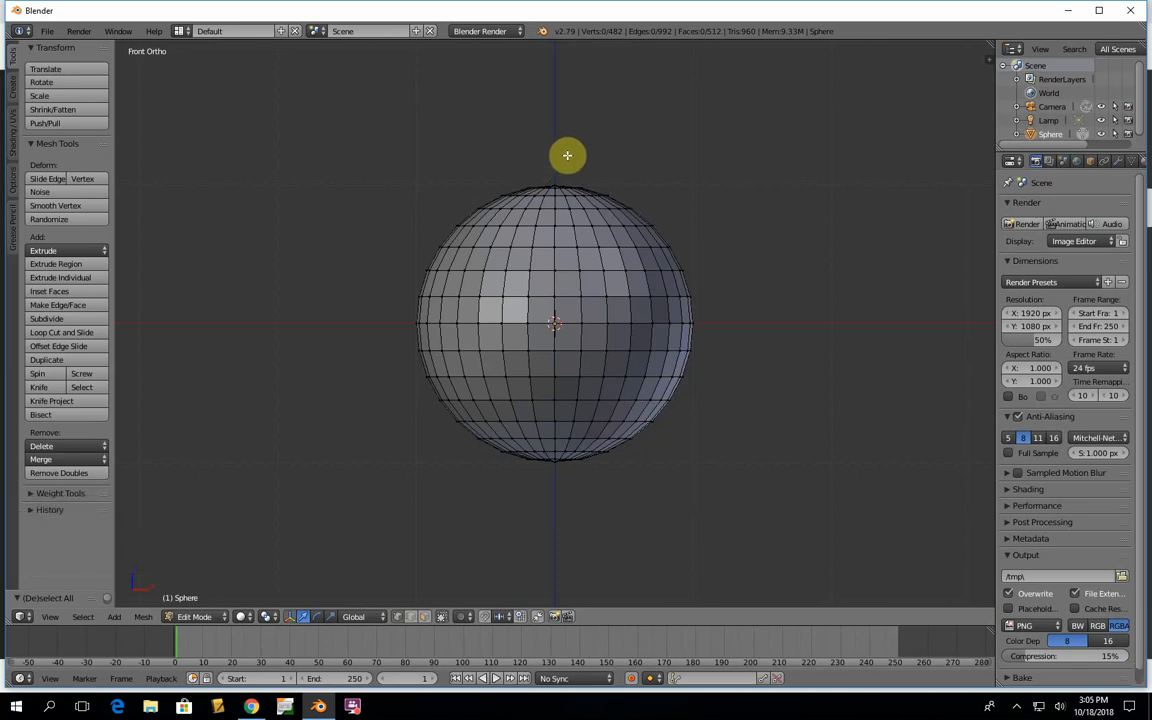
key("b")
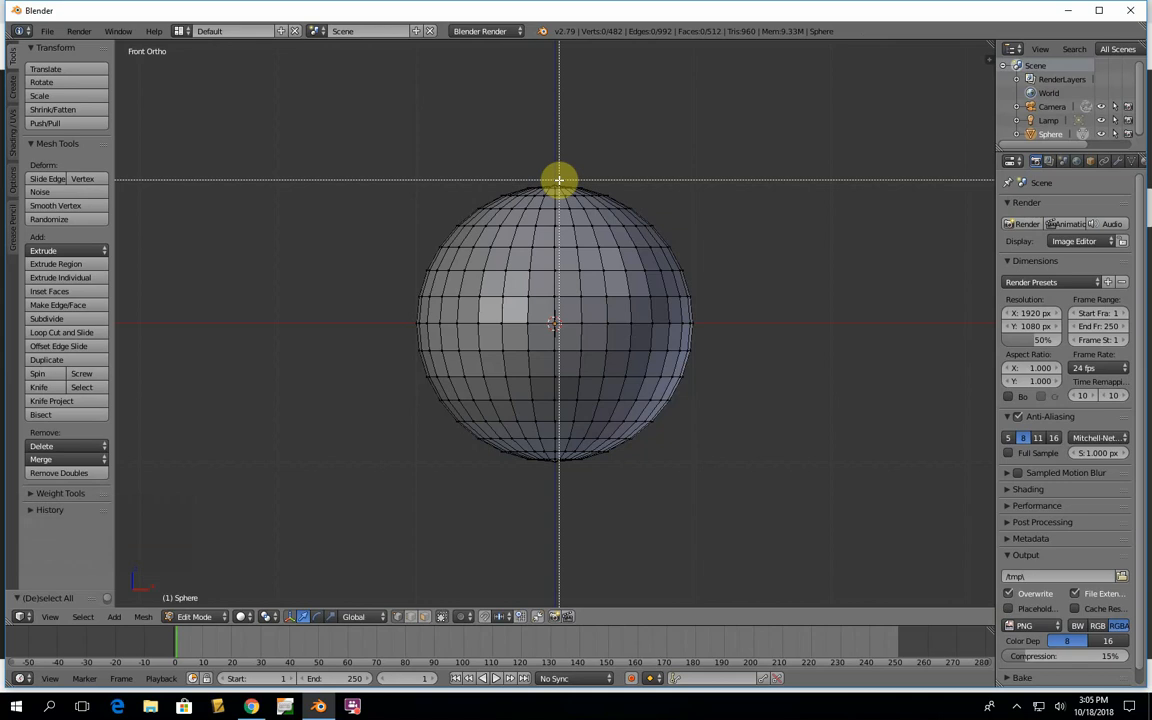
key("Escape")
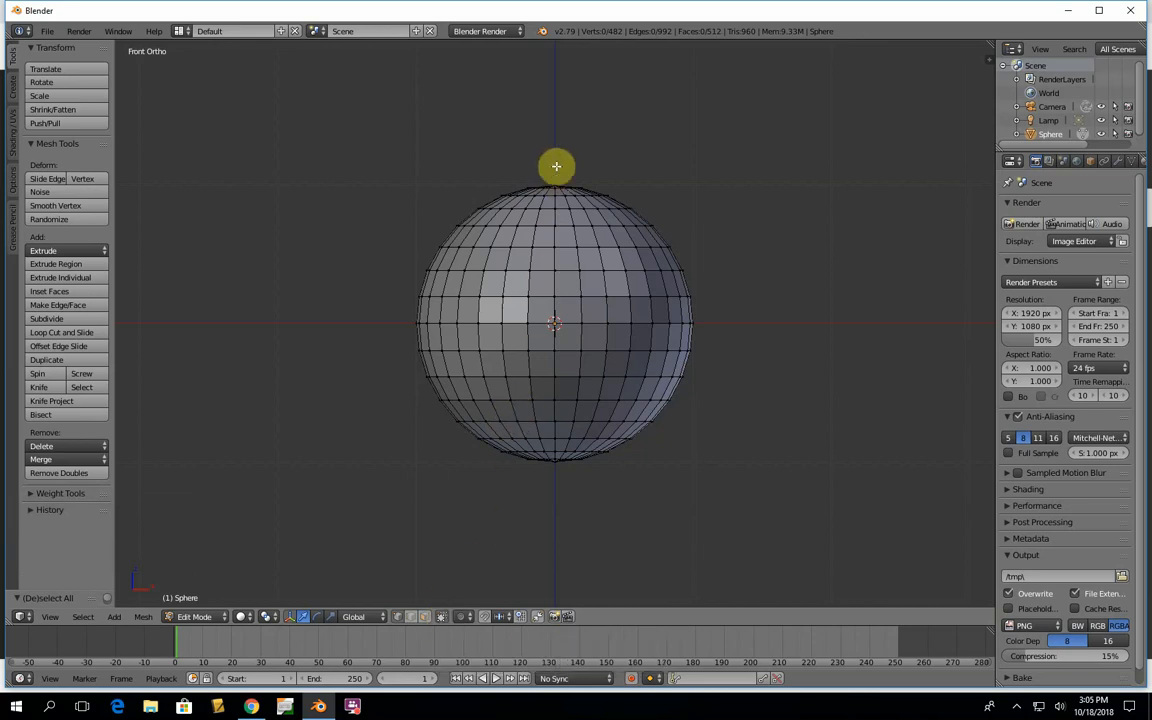
key("b")
left_click_drag(560, 162, 743, 524)
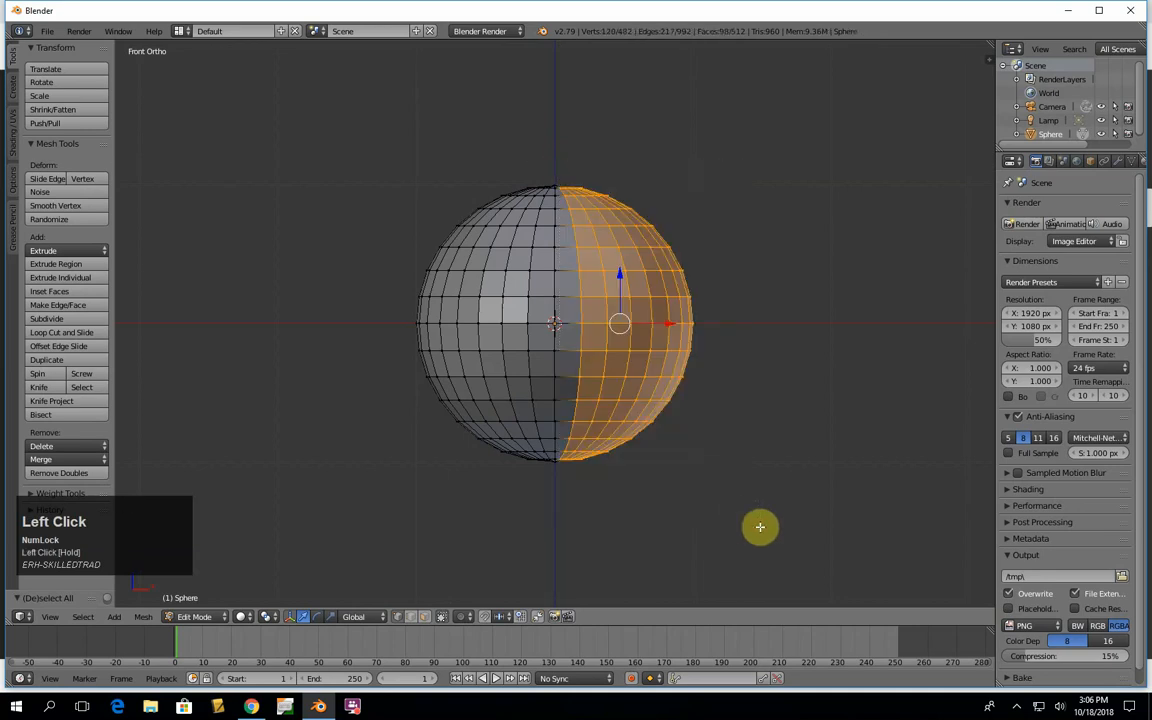
key("x")
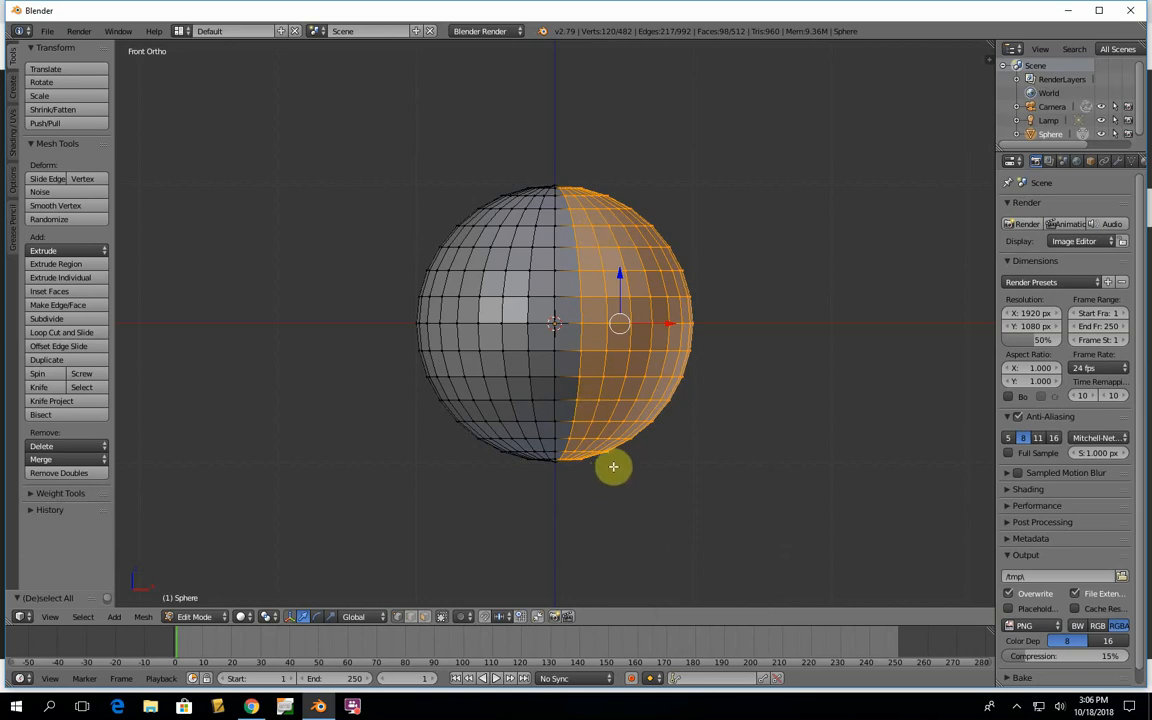
key("x")
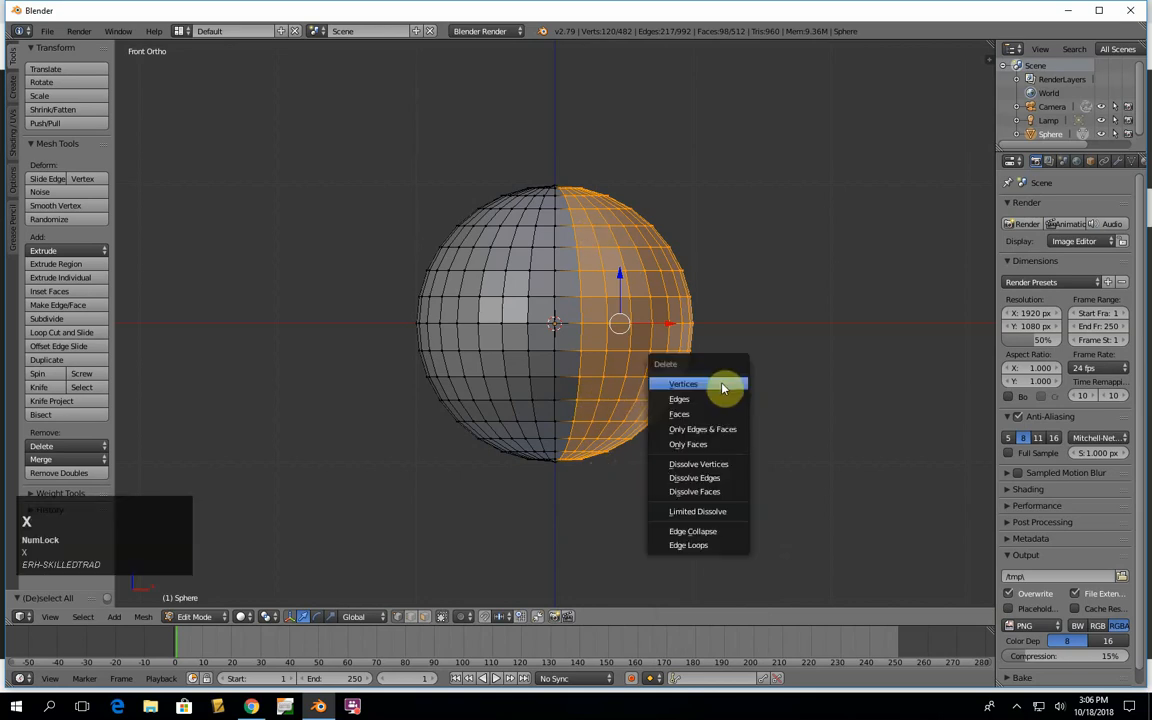
left_click(722, 387)
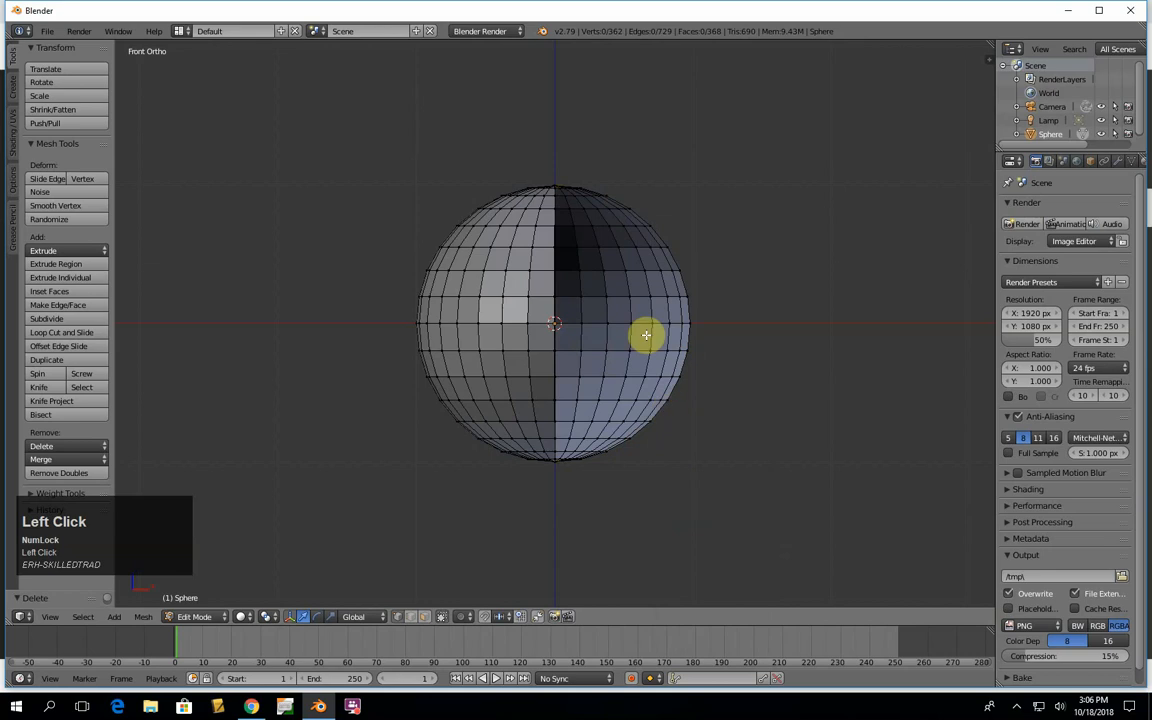
- Inspect the far side of the sphere and undo the vertex deletion
middle_click(838, 293)
middle_click_drag(838, 293, 773, 318)
mouse_move(700, 323)
middle_mouse_down()
mouse_move(656, 311)
mouse_move(733, 319)
mouse_move(842, 304)
middle_mouse_up()
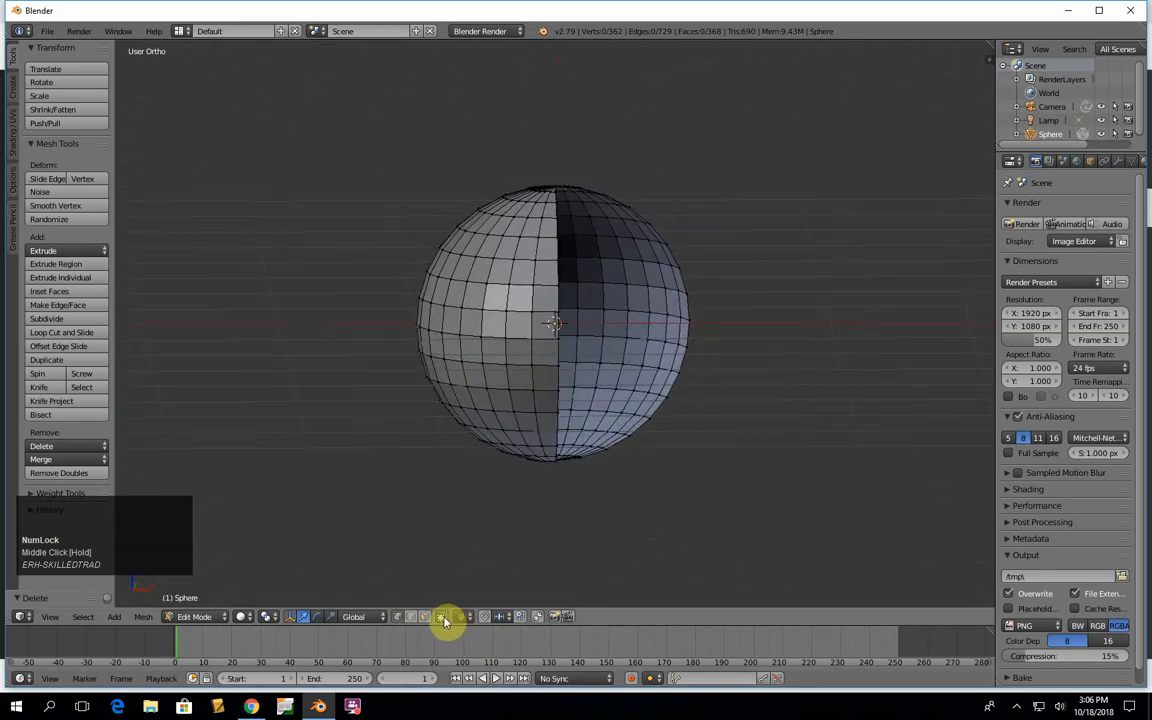
key("ctrl+z")
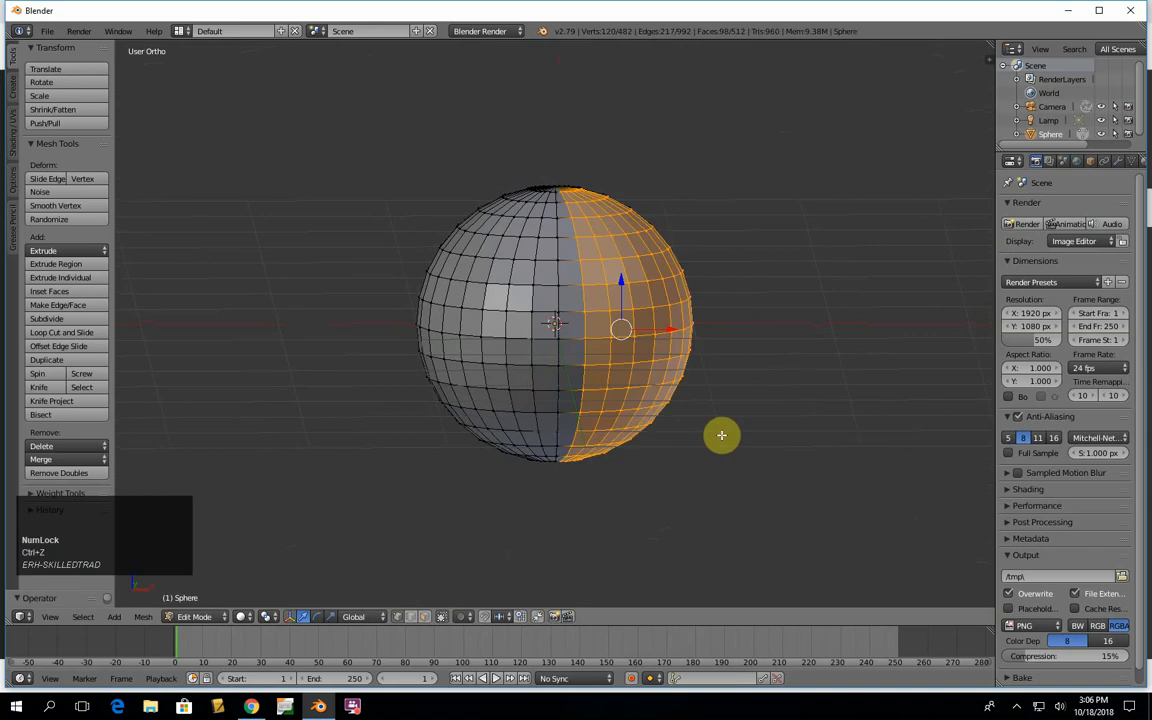
- In front view, turn off limiting selection to visible geometry, box-select the sphere's right half and delete its vertices
key("KP_1")
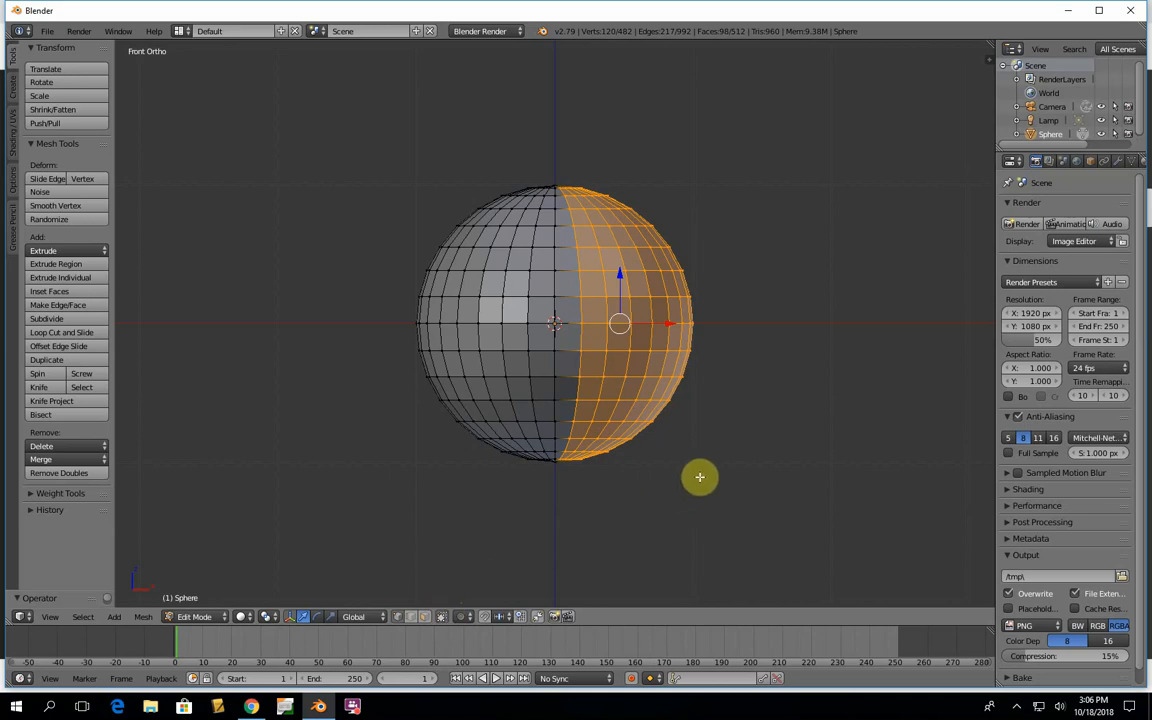
key("a")
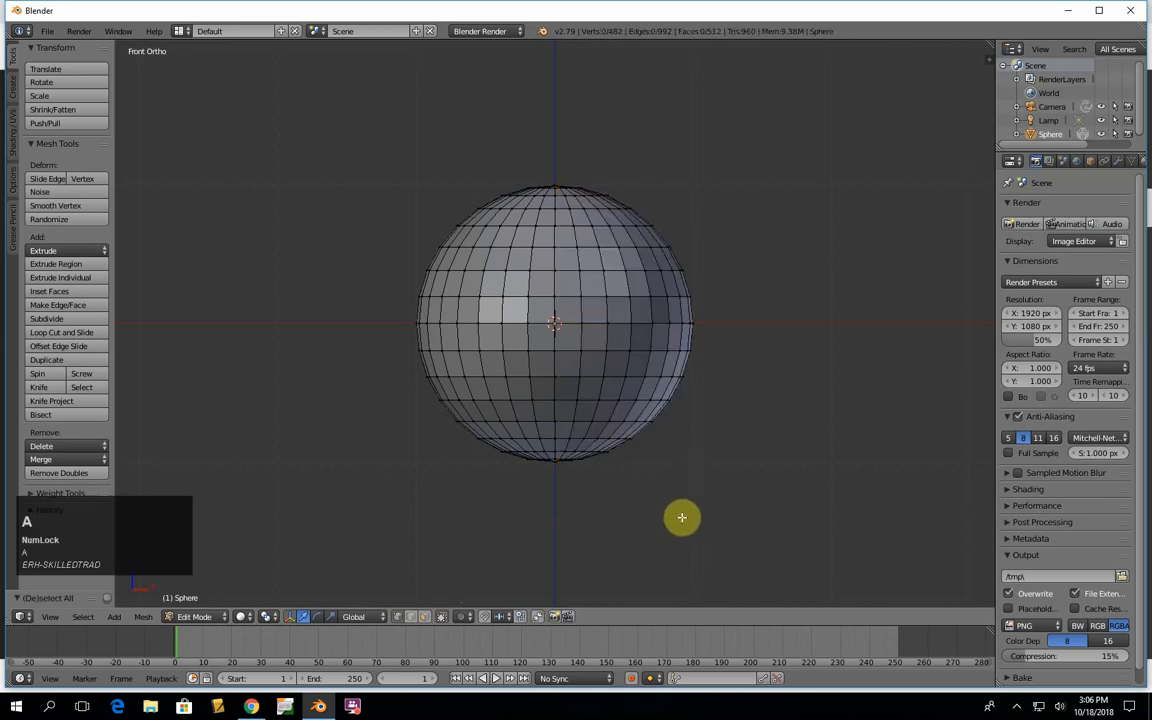
left_click(443, 617)
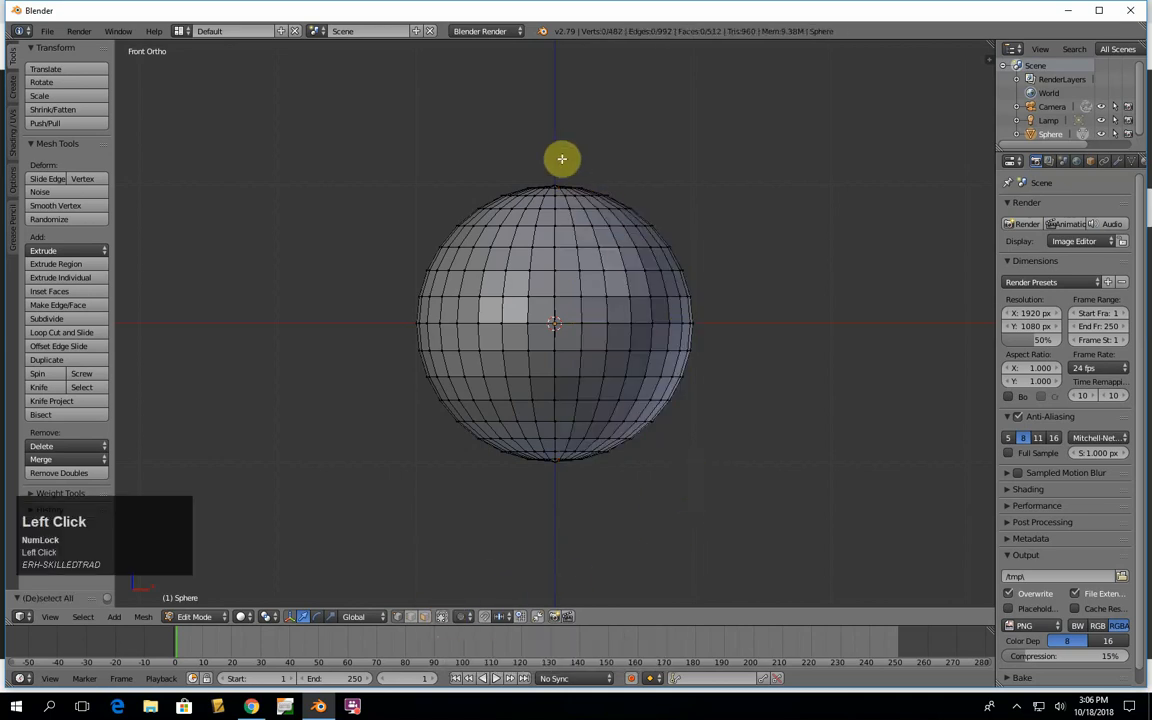
key("b")
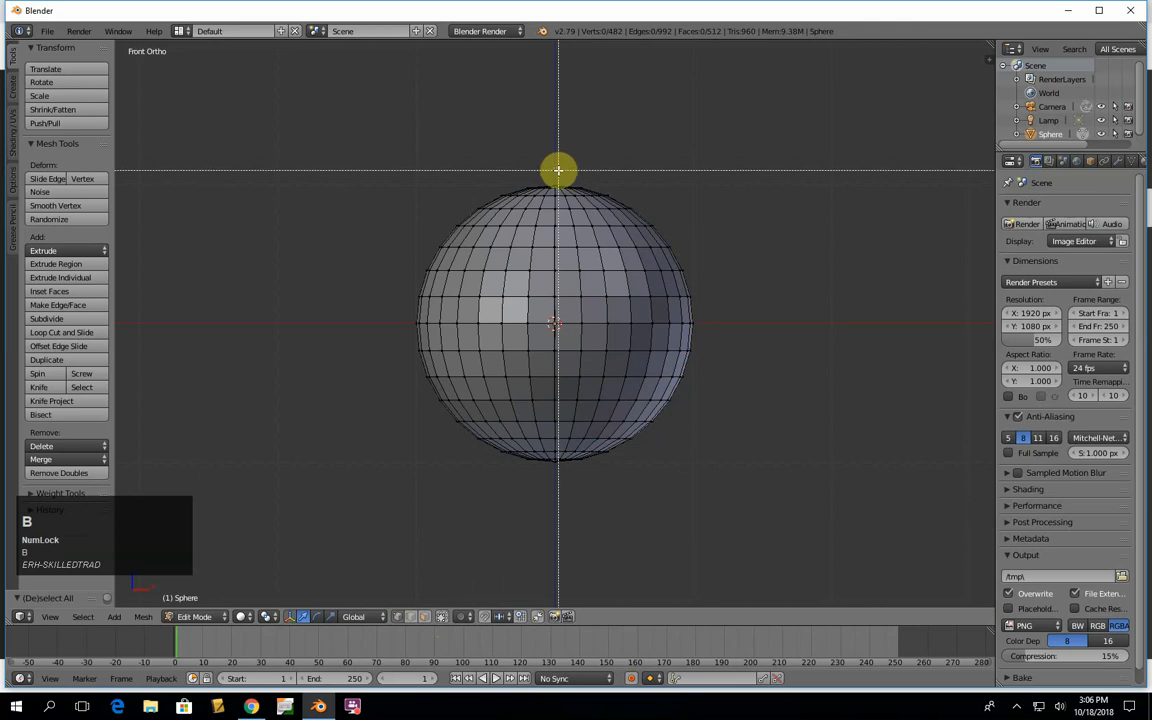
left_click_drag(558, 170, 735, 489)
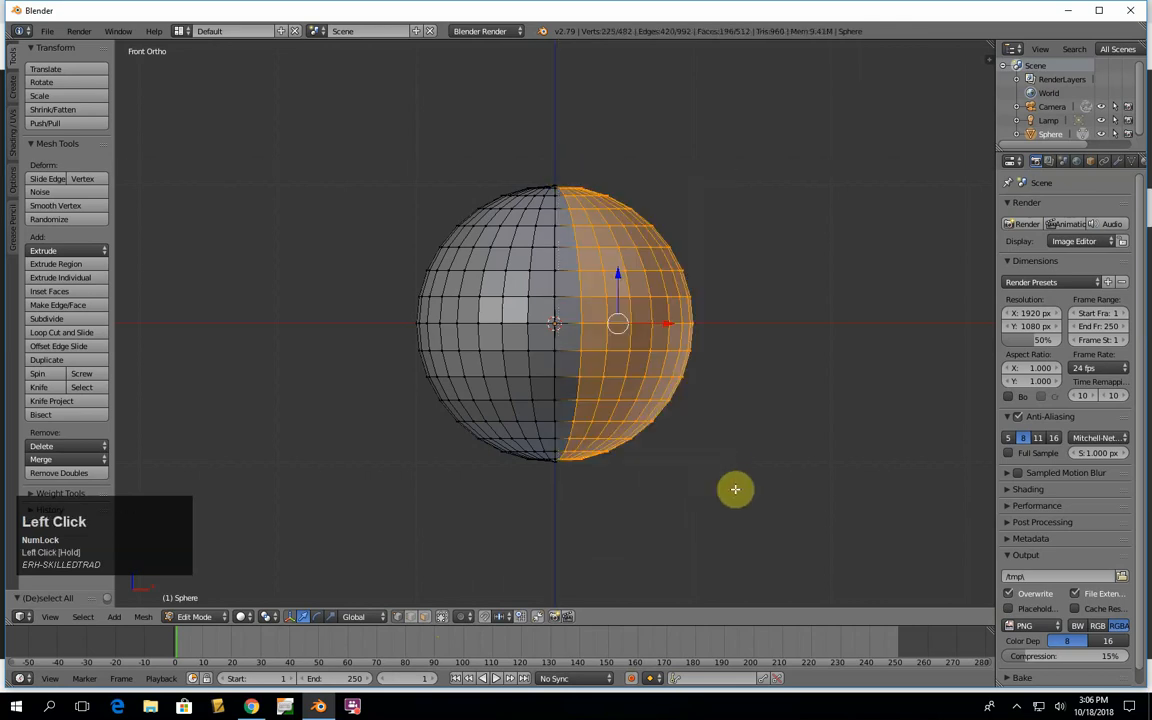
key("x")
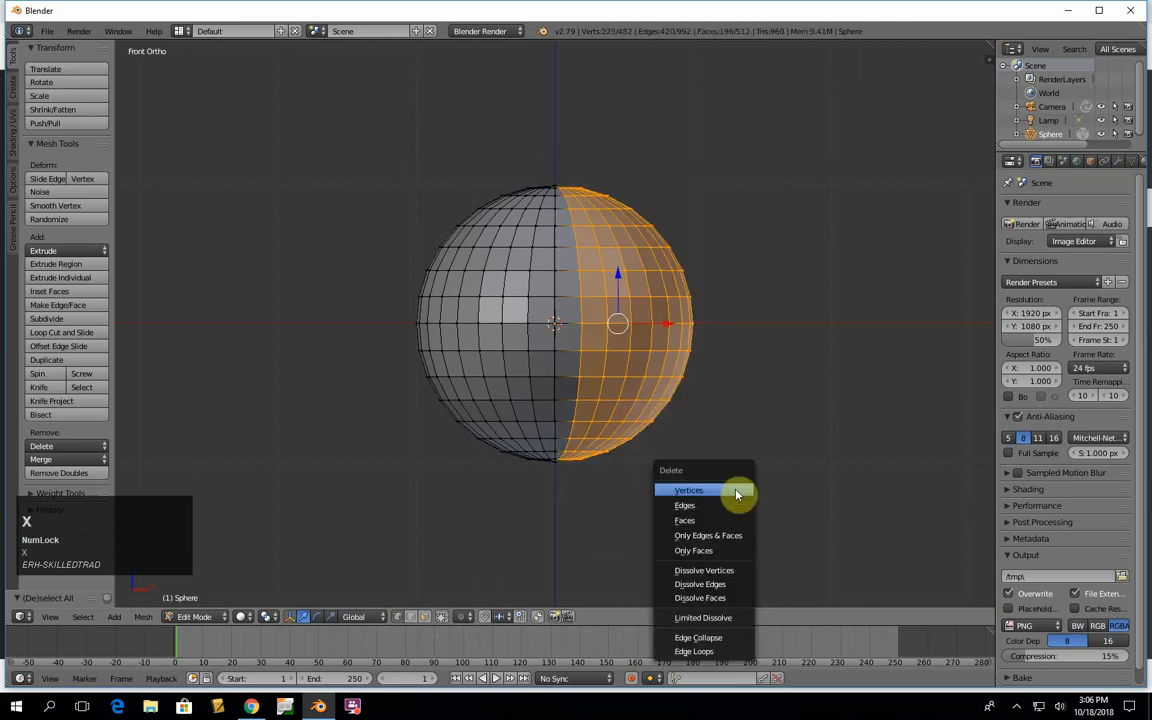
left_click(730, 488)
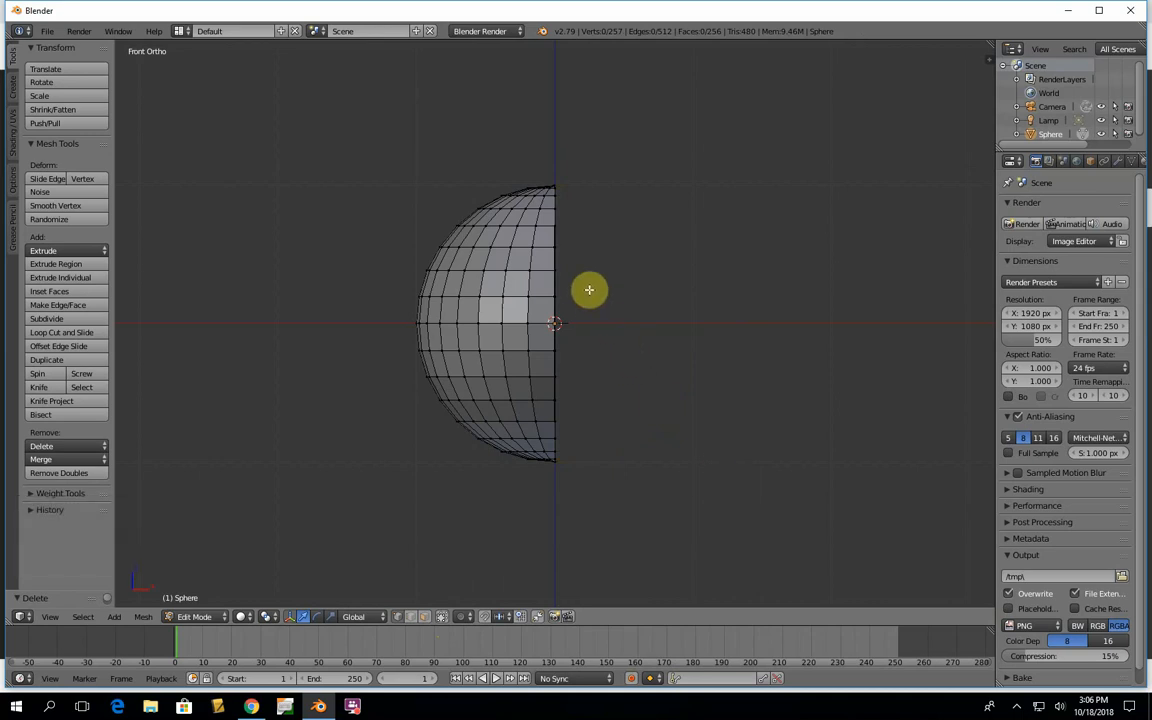
- Select the vertices along the half sphere's open rim and extrude them 3 units along the X axis
key("b")
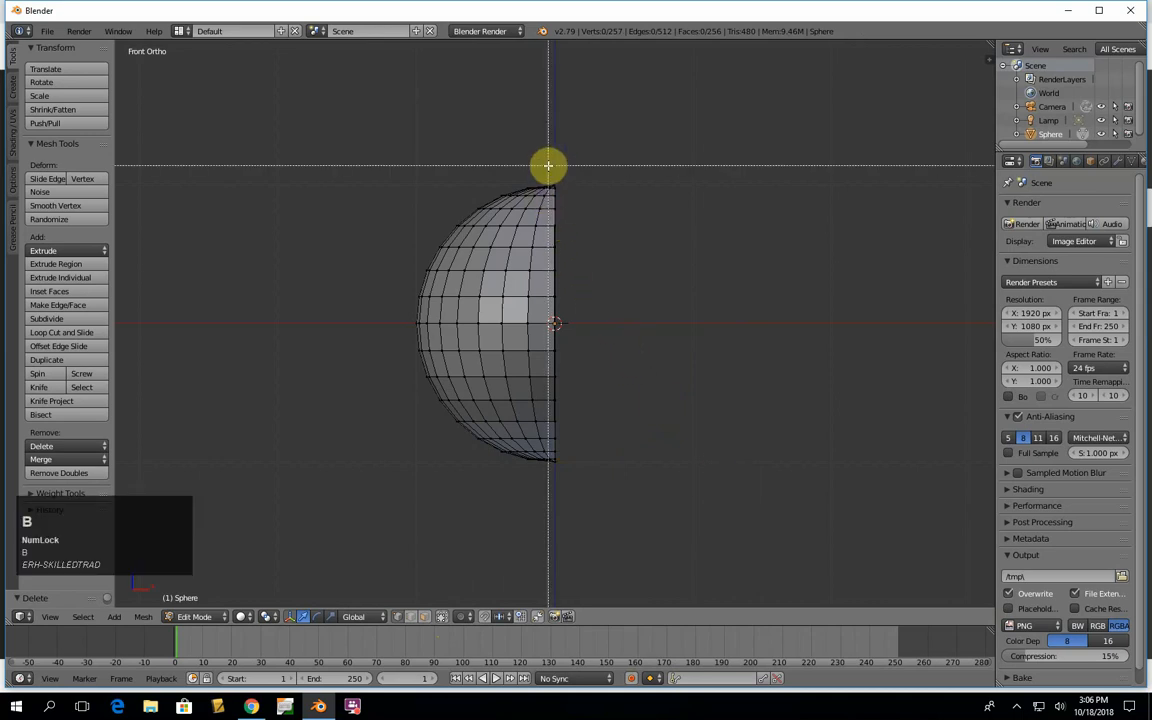
left_click_drag(551, 171, 604, 512)
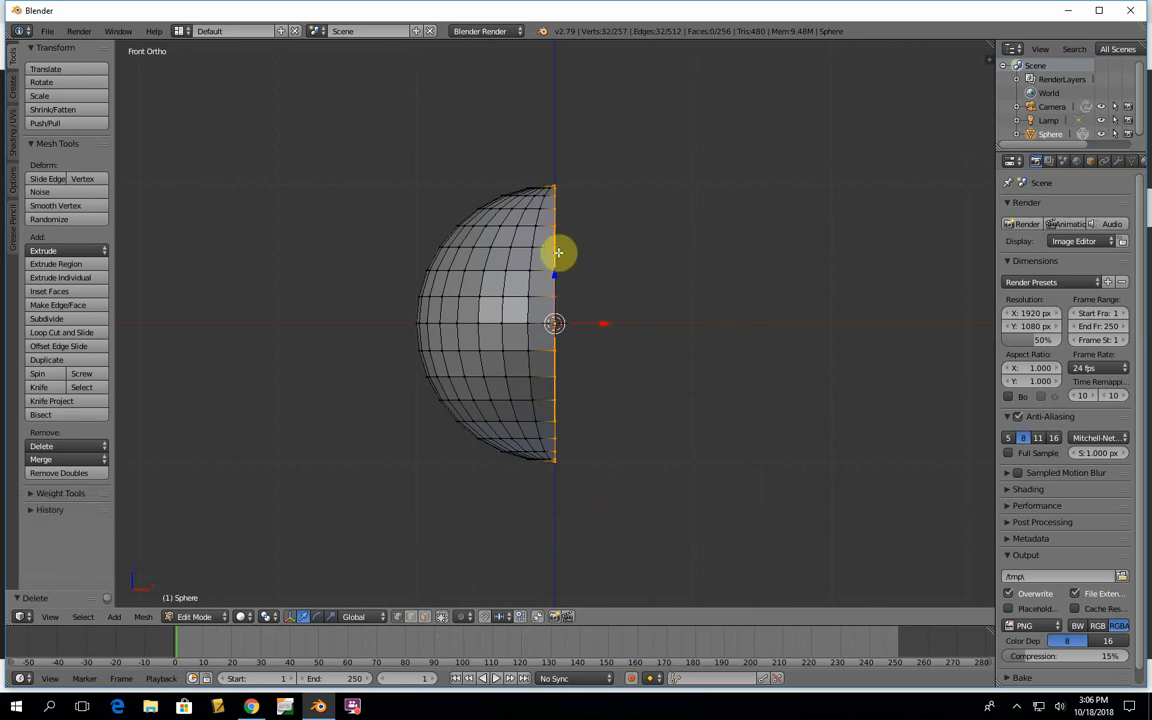
key("e")
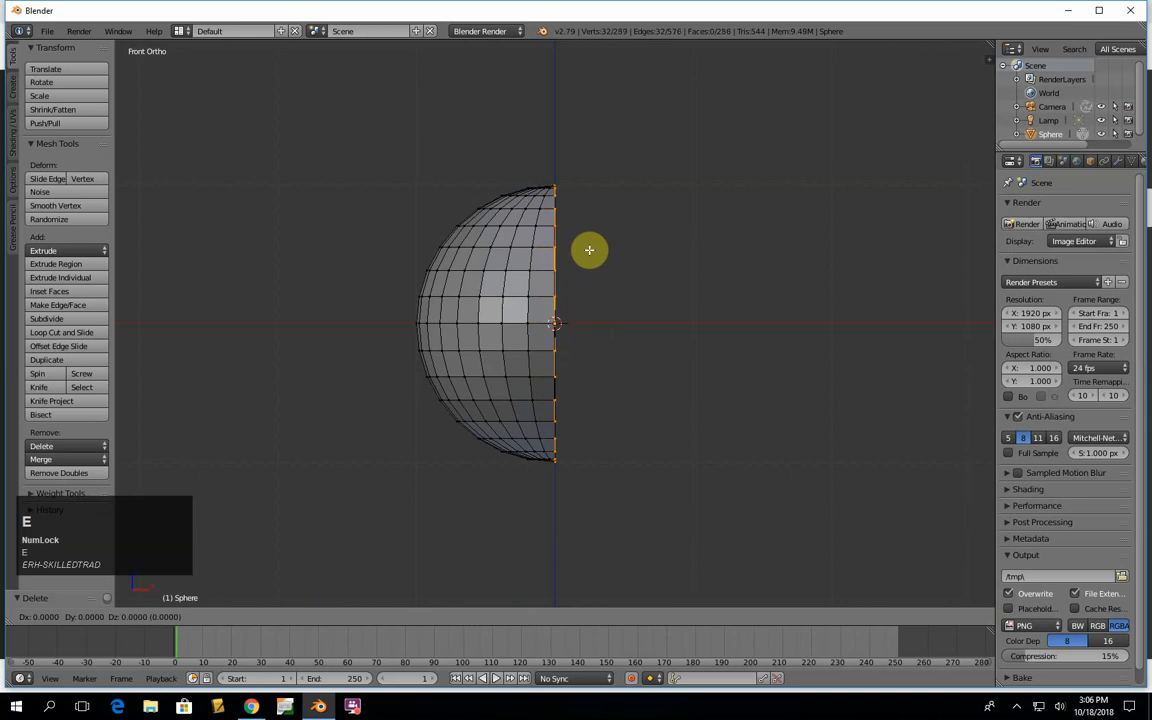
key("x")
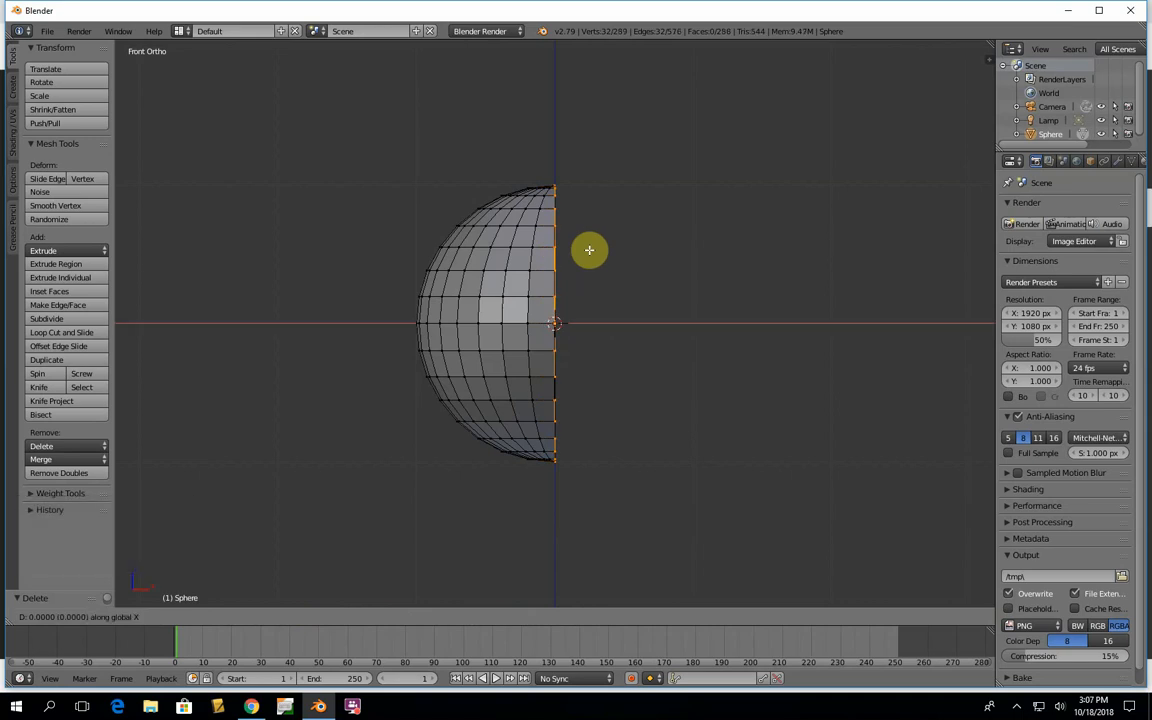
key("3")
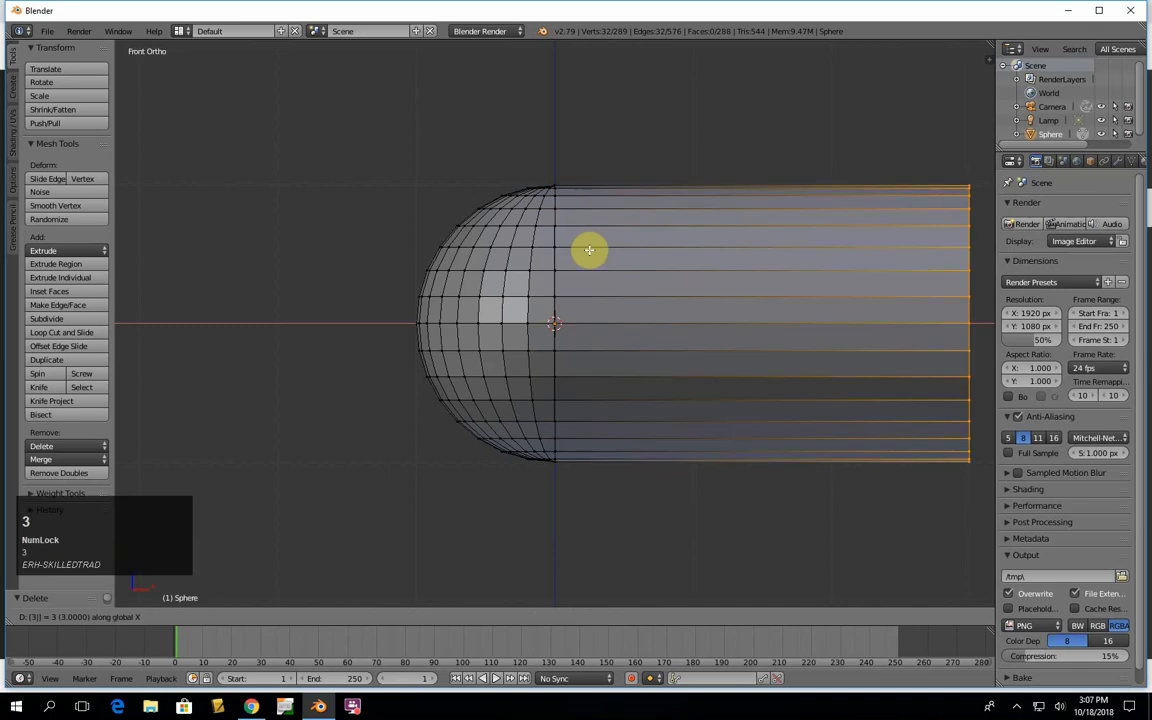
key("Return")
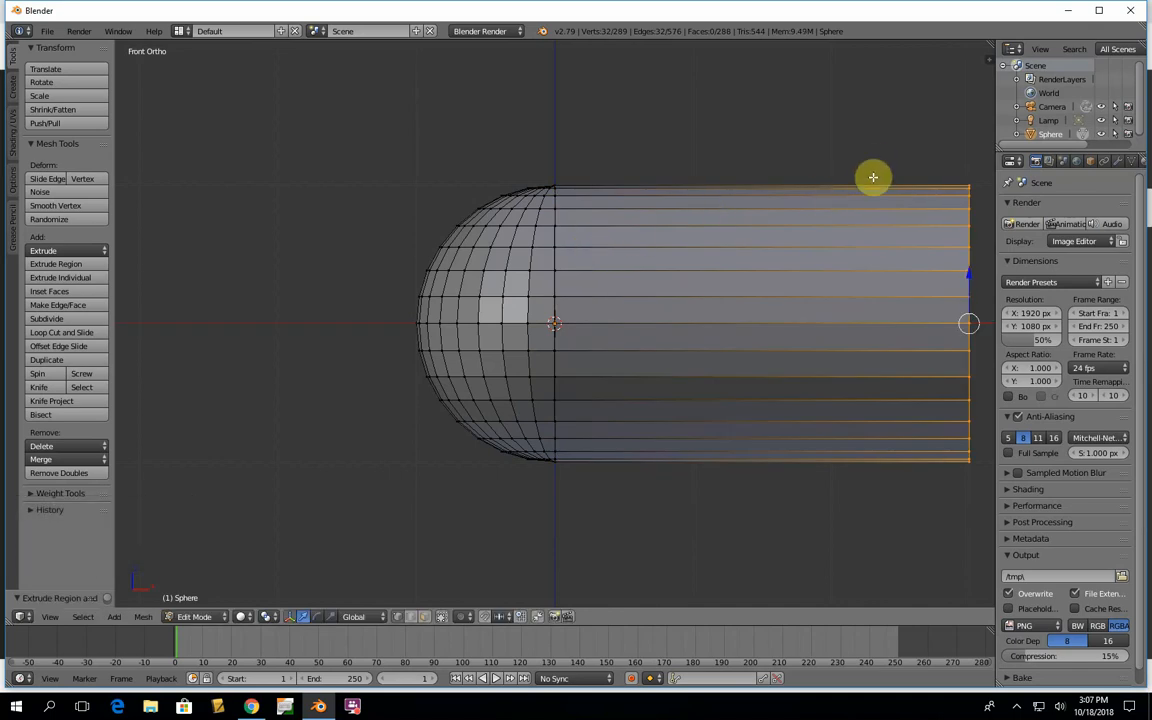
- Close the open end of the extruded cylinder with a face and inspect the capped shape
scroll(835, 200, "down", 3)
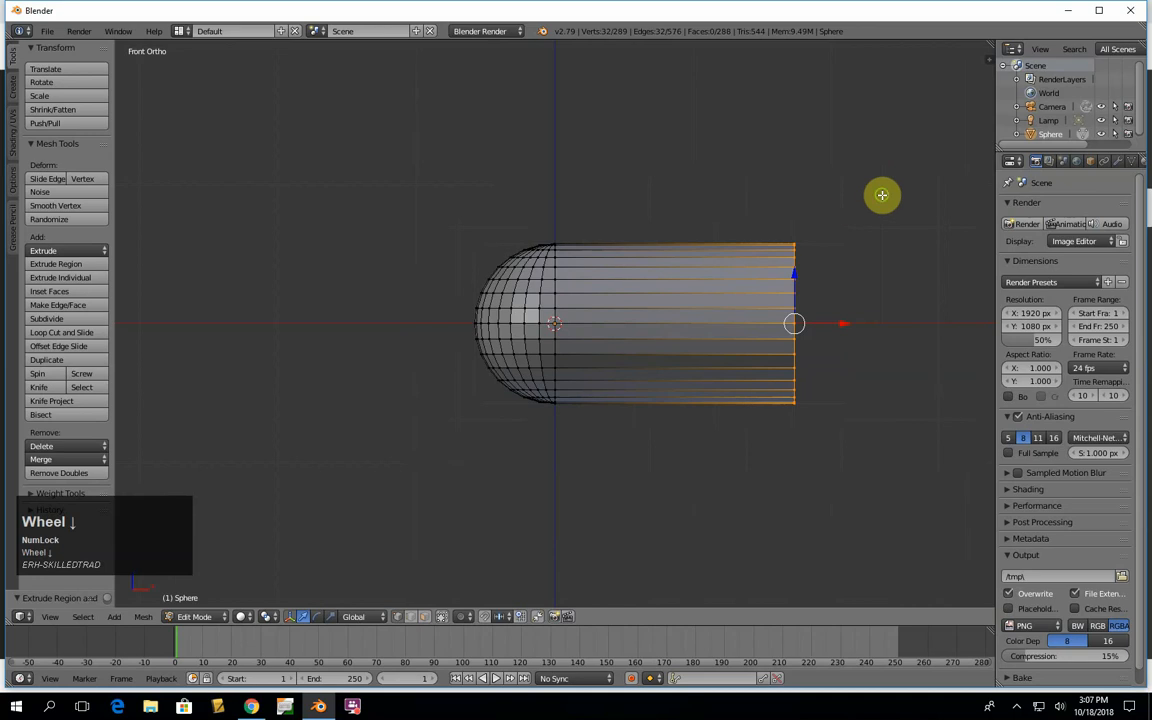
middle_click_drag(882, 193, 795, 203)
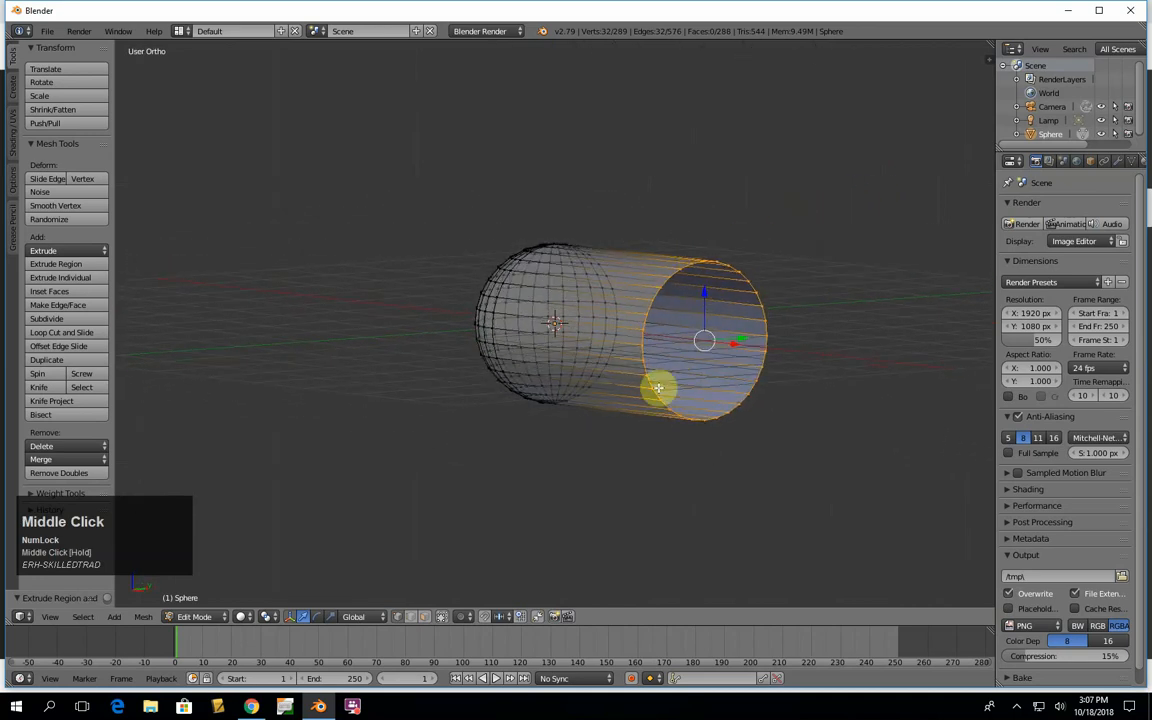
middle_click_drag(839, 316, 884, 265)
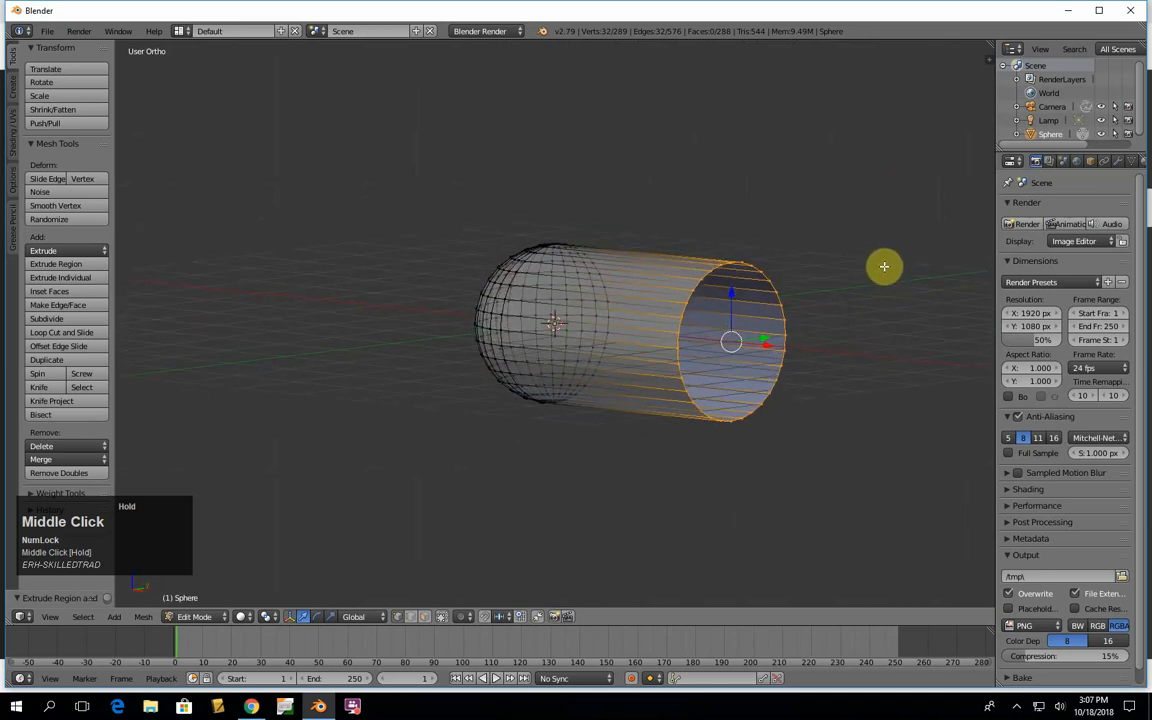
key("f")
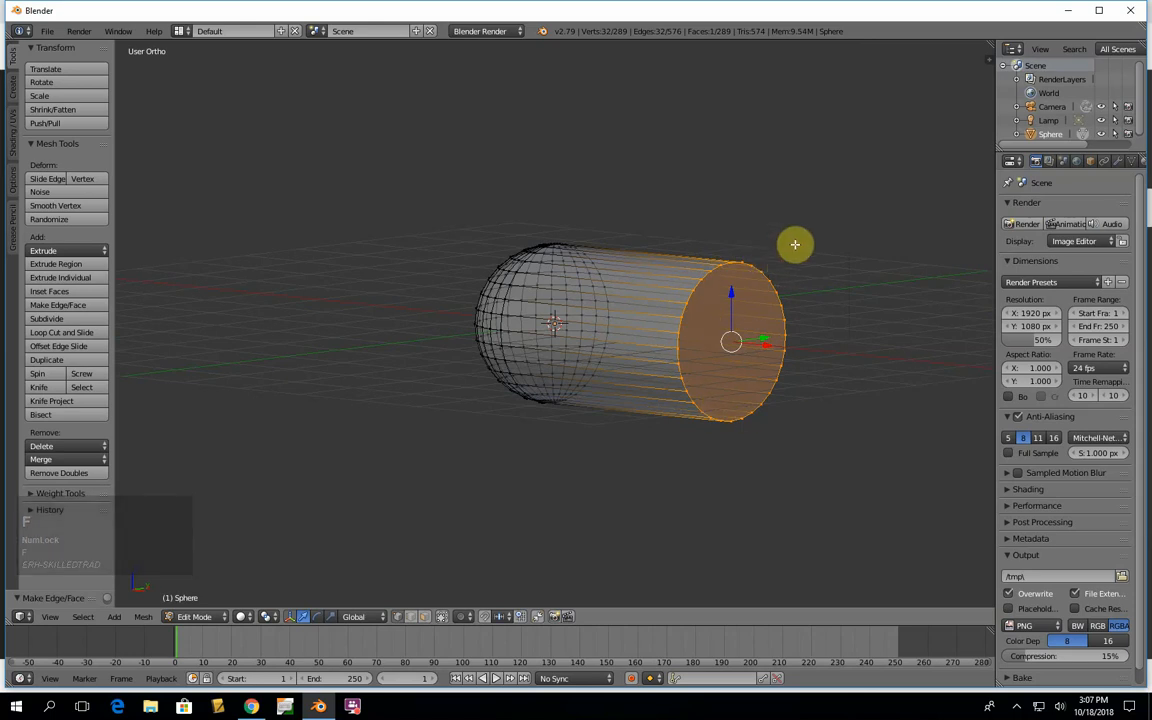
middle_click_drag(797, 244, 832, 282)
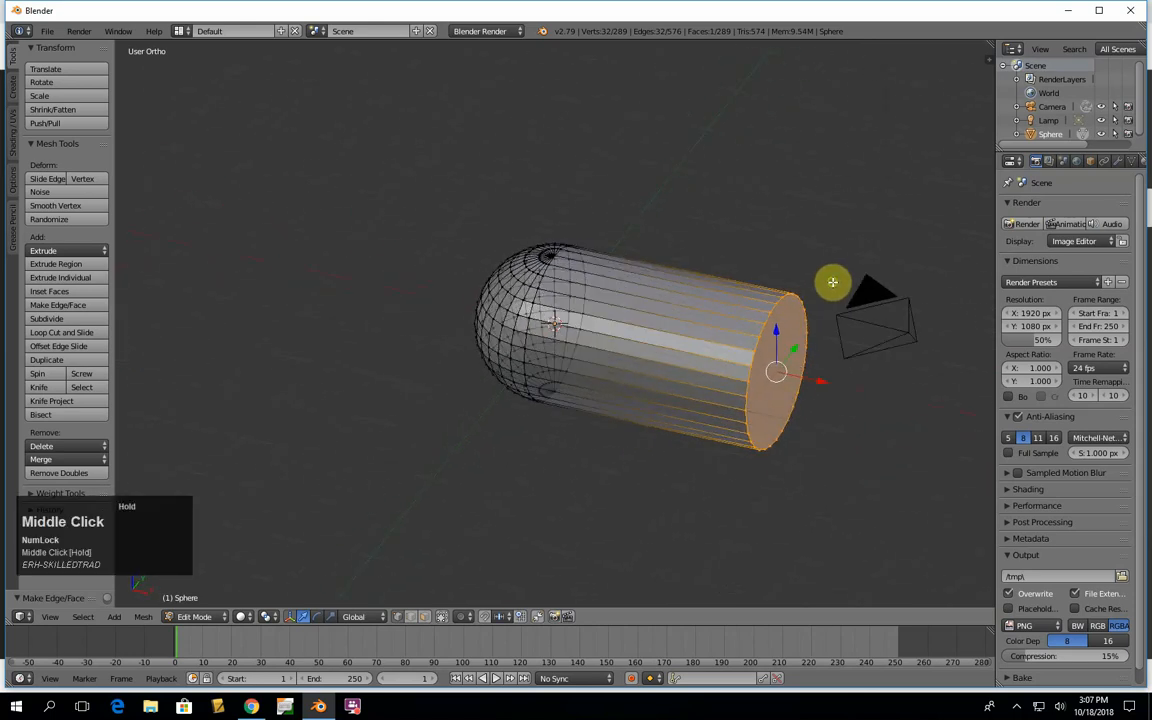
- Switch to top view and Object Mode, duplicate the pill half in place, and rotate the copy 180 degrees
key("KP_7")
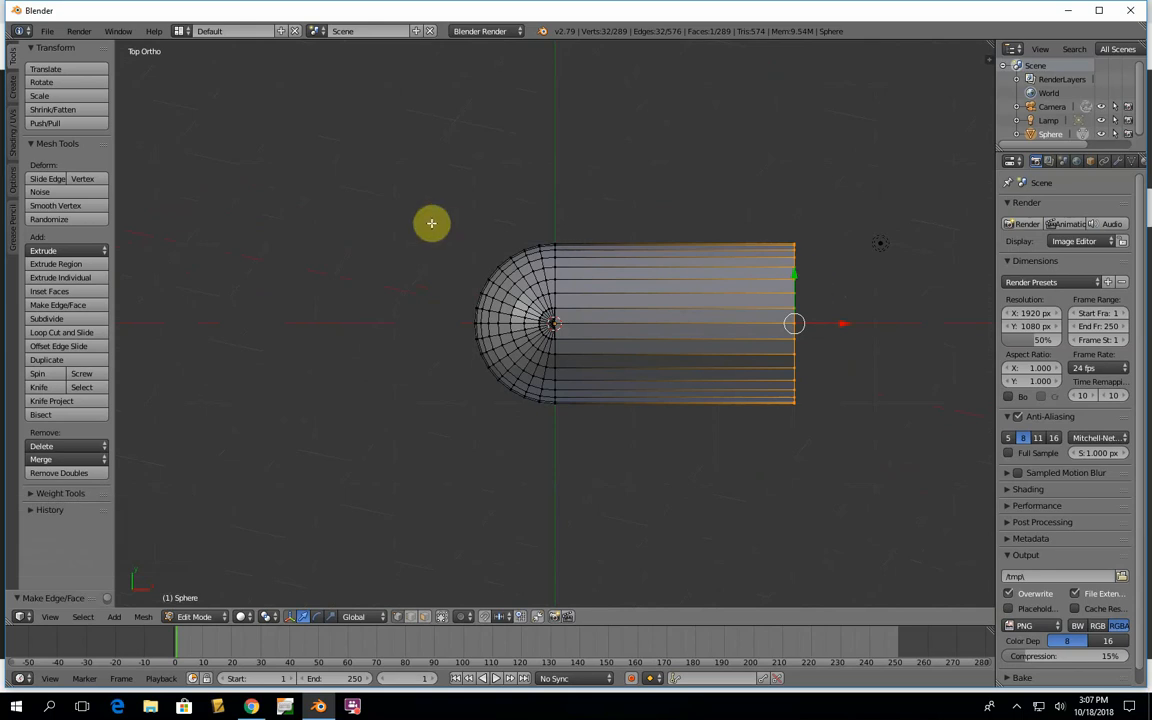
key("Tab")
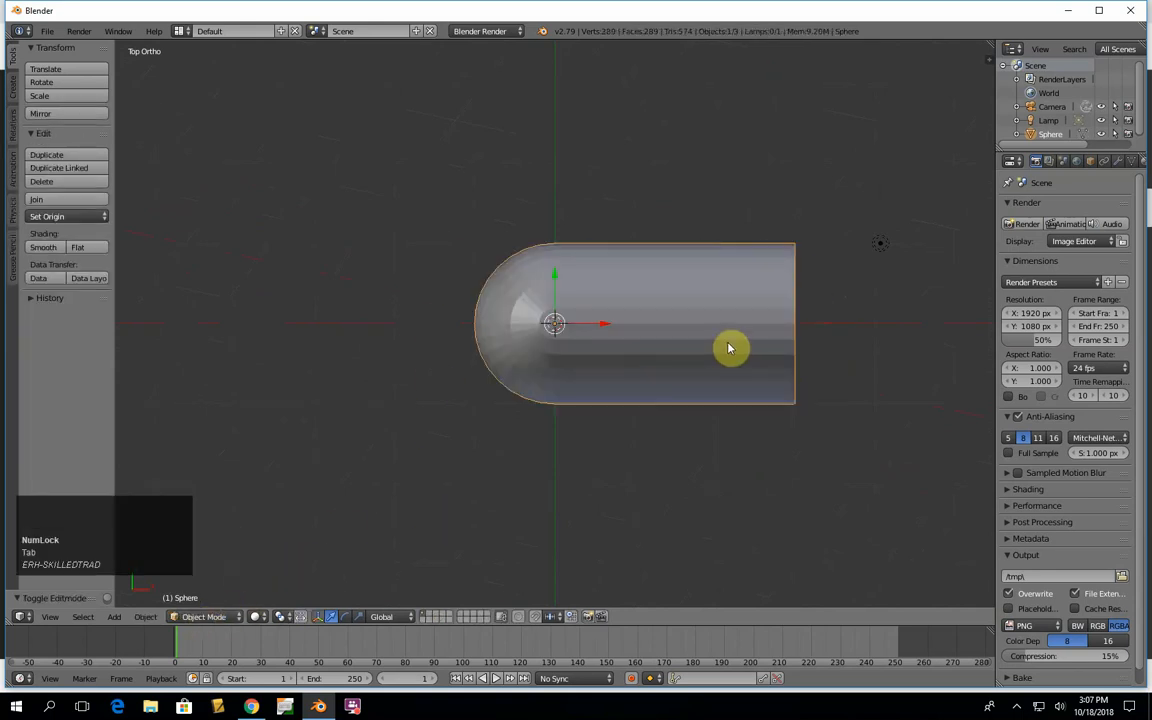
key("shift")
key("shift+d")
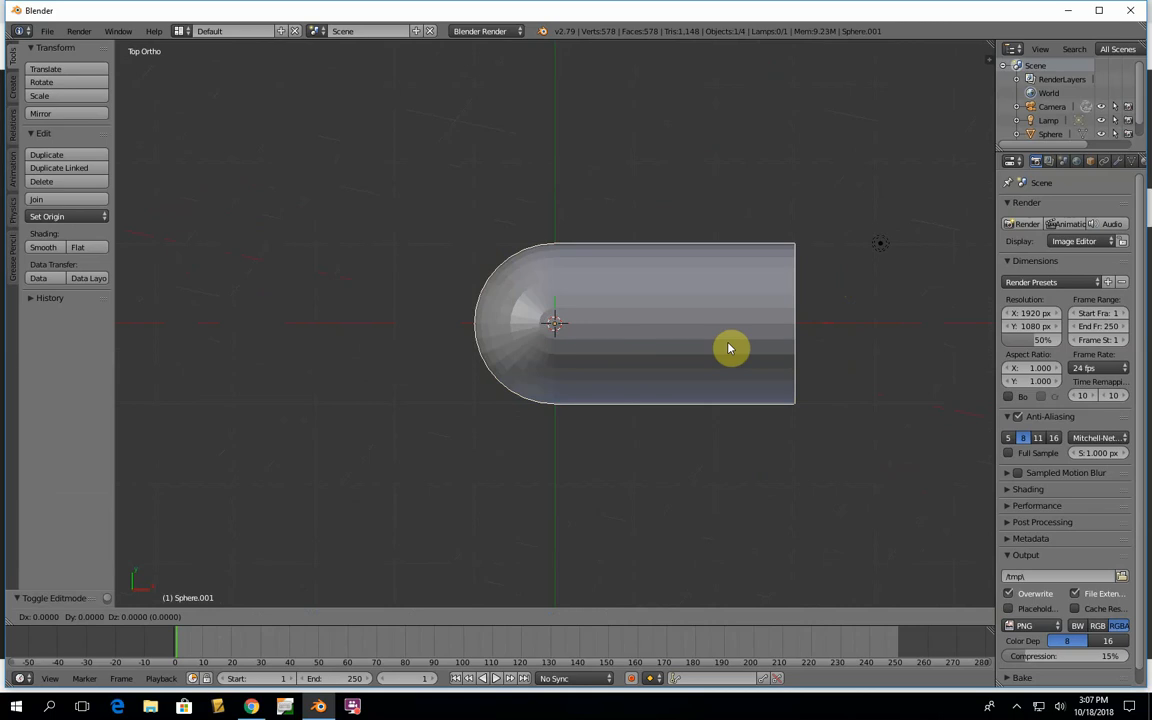
type("r")
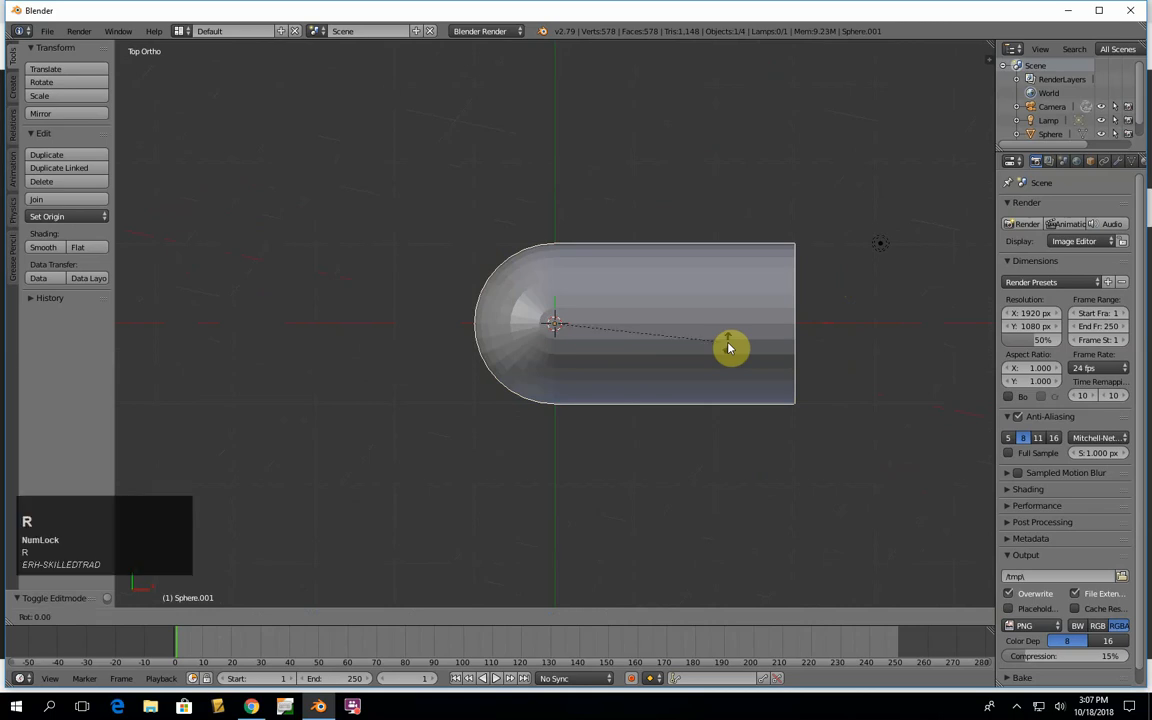
type("180")
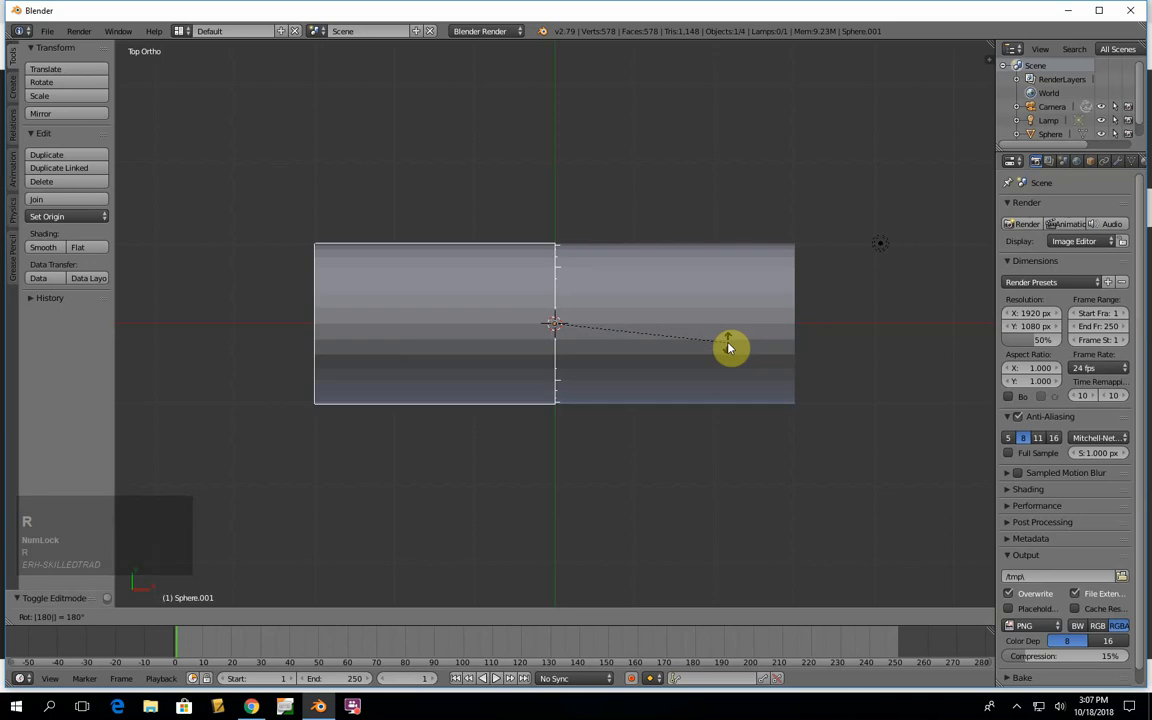
key("Return")
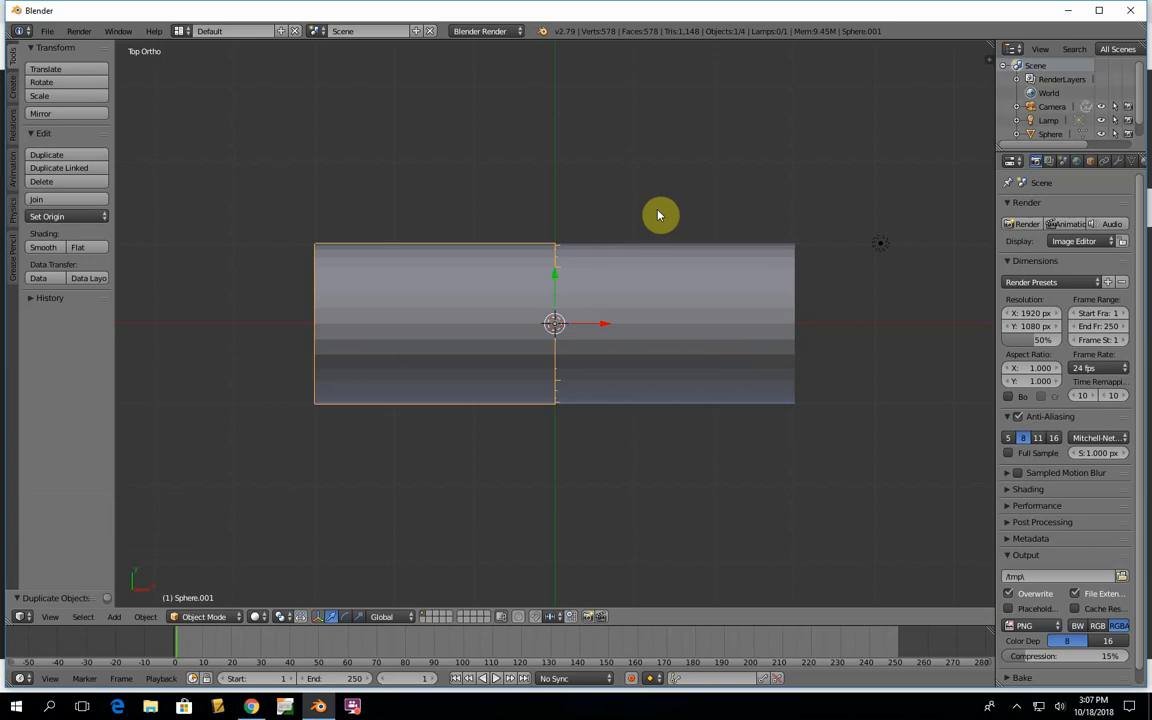
- In wireframe display, move the duplicated pill half 6 units along the X axis
key("z")
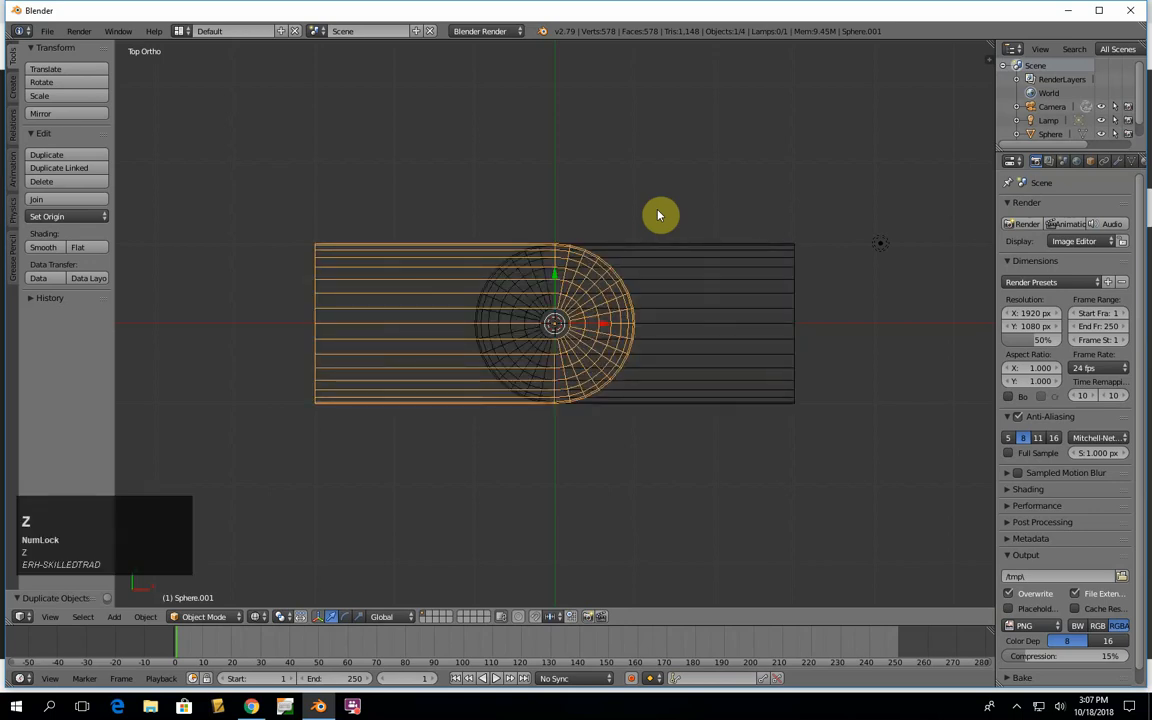
key("g")
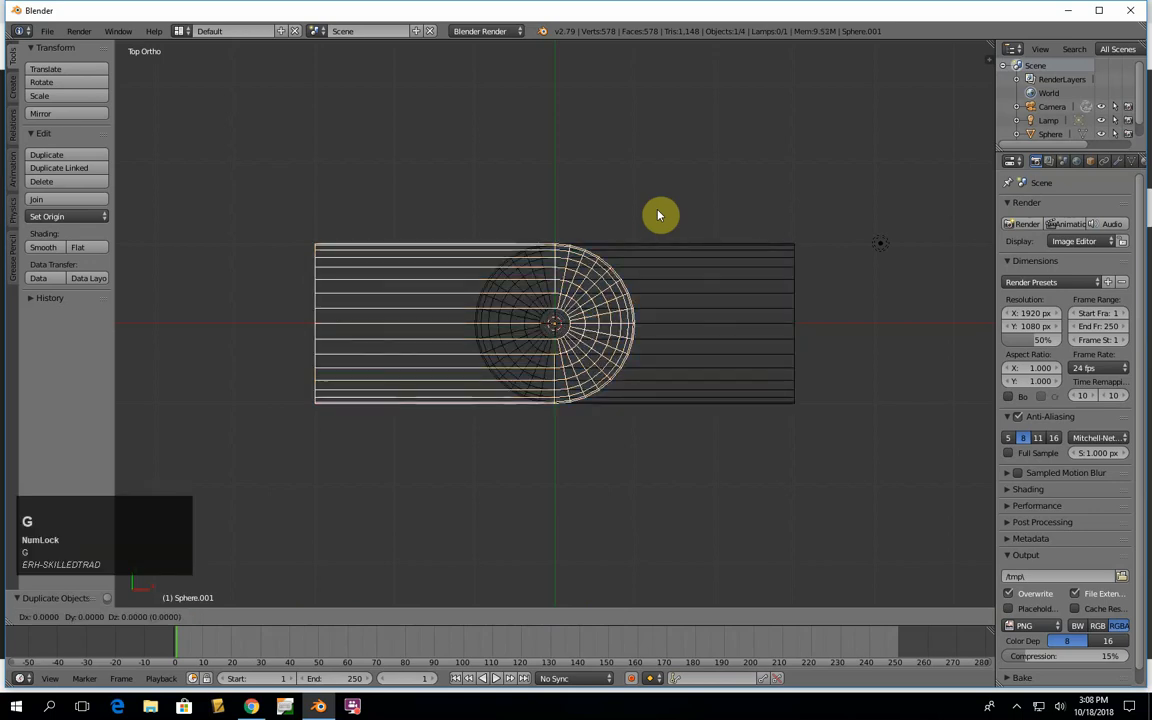
key("x")
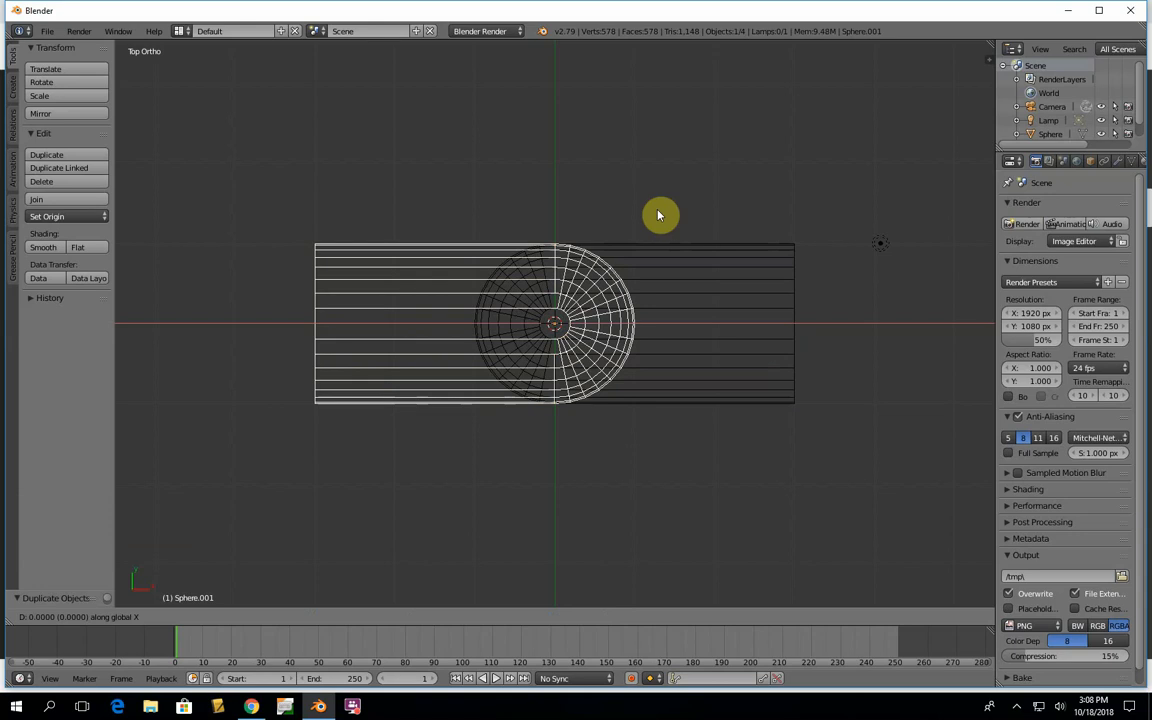
key("6")
key("Return")
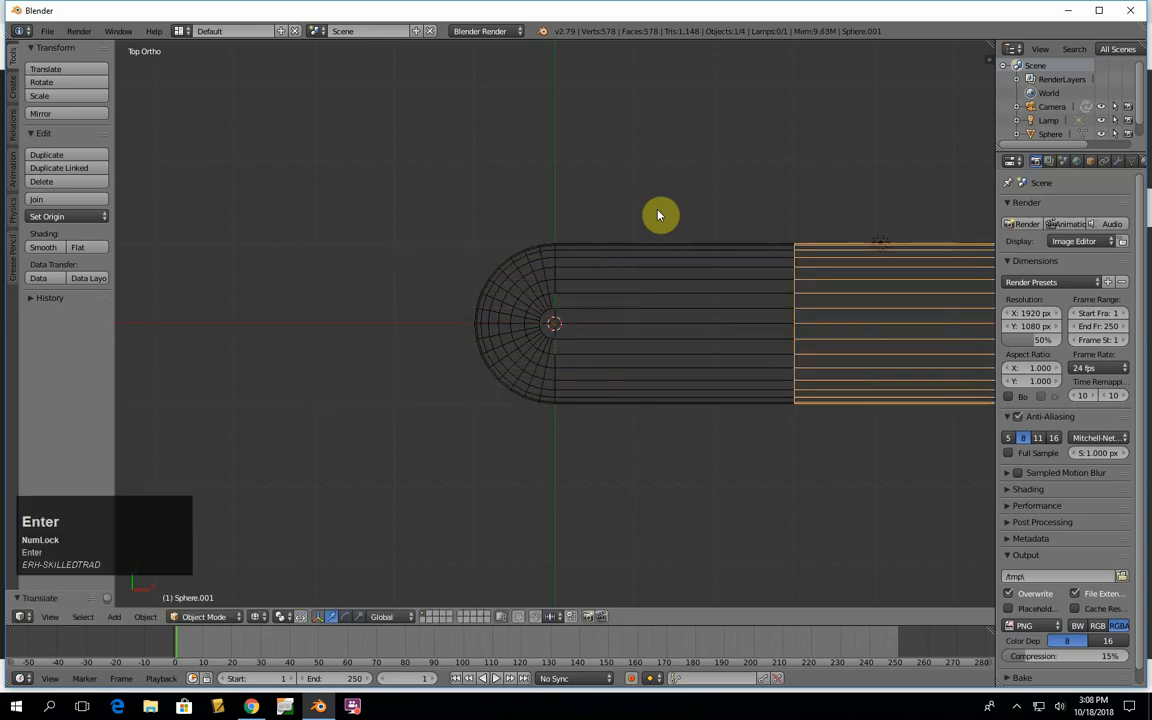
scroll(752, 330, "down", 3)
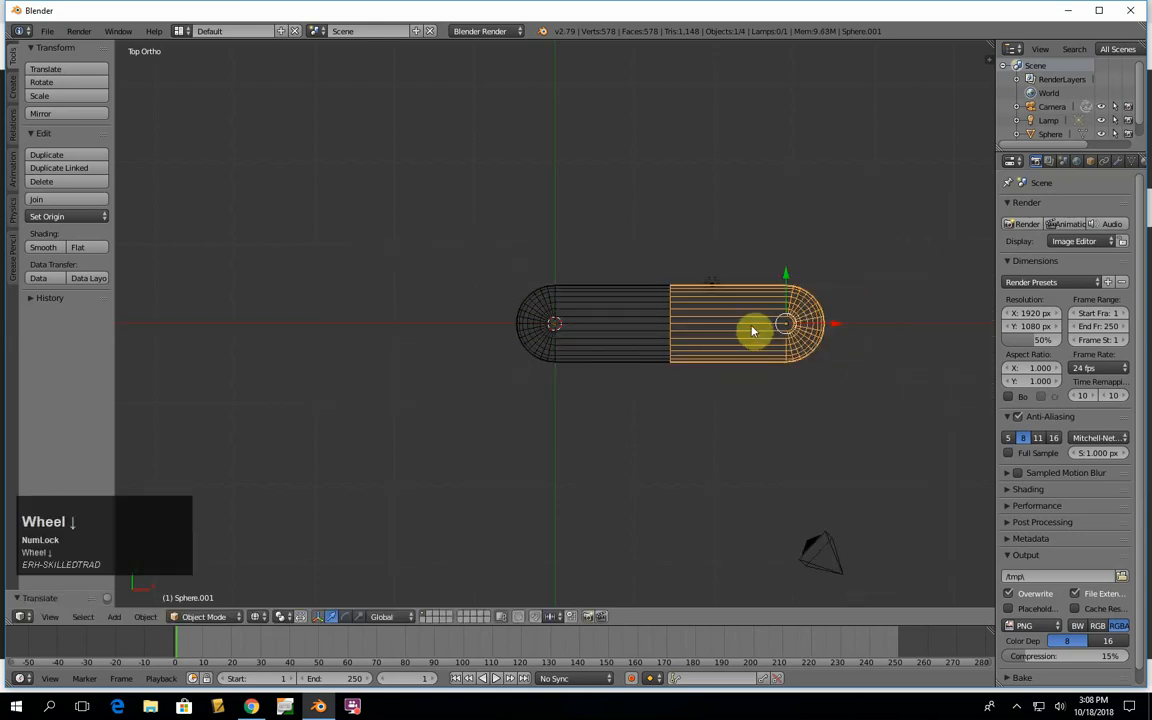
scroll(769, 330, "up", 5, "ctrl")
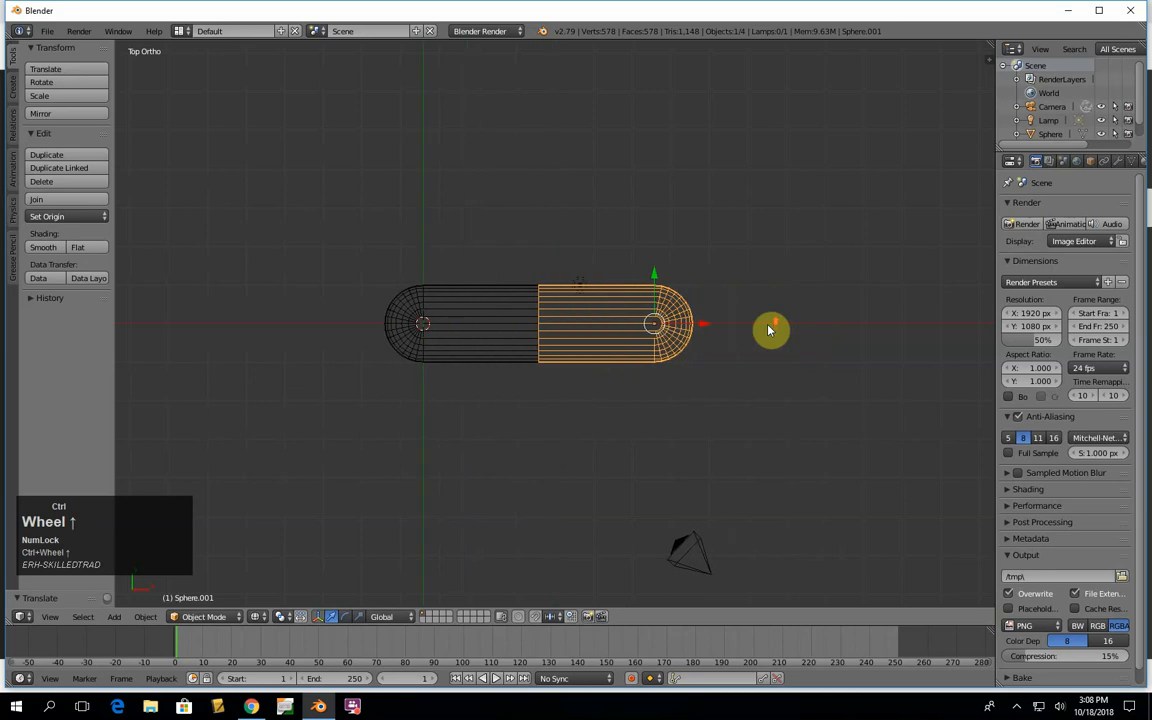
scroll(586, 328, "up", 5)
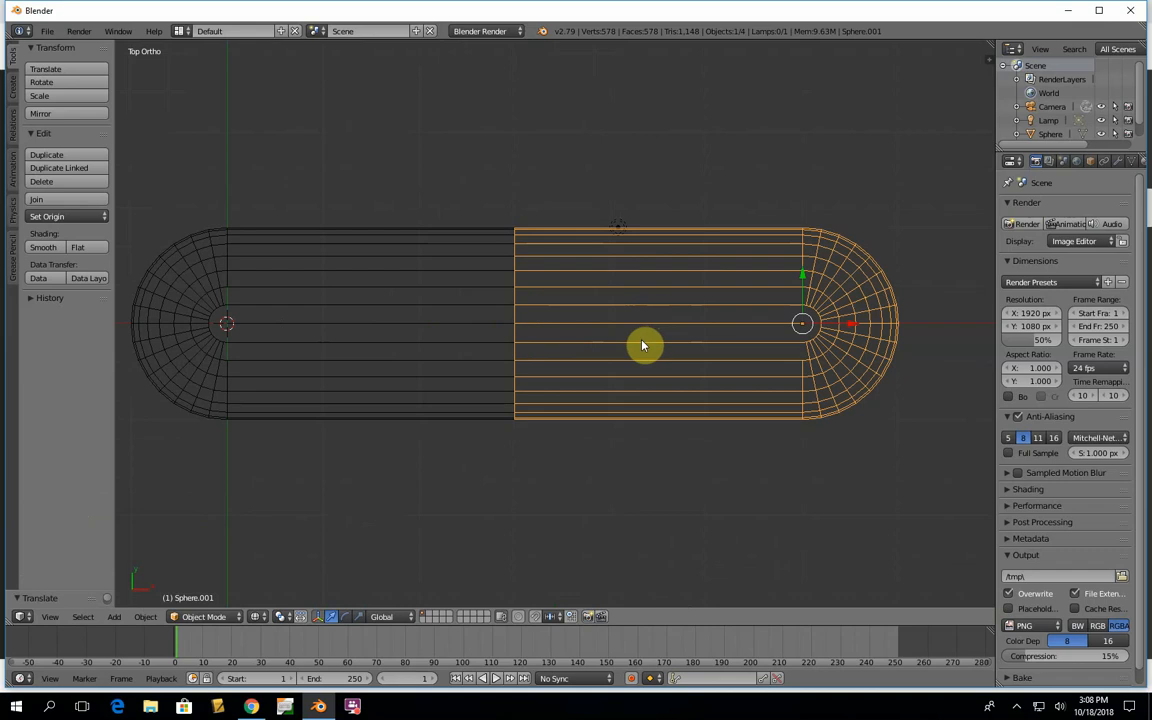
- Inspect the wireframe pill's two halves and the seam where they meet in top view
scroll(643, 342, "up", 3)
scroll(643, 345, "down", 4)
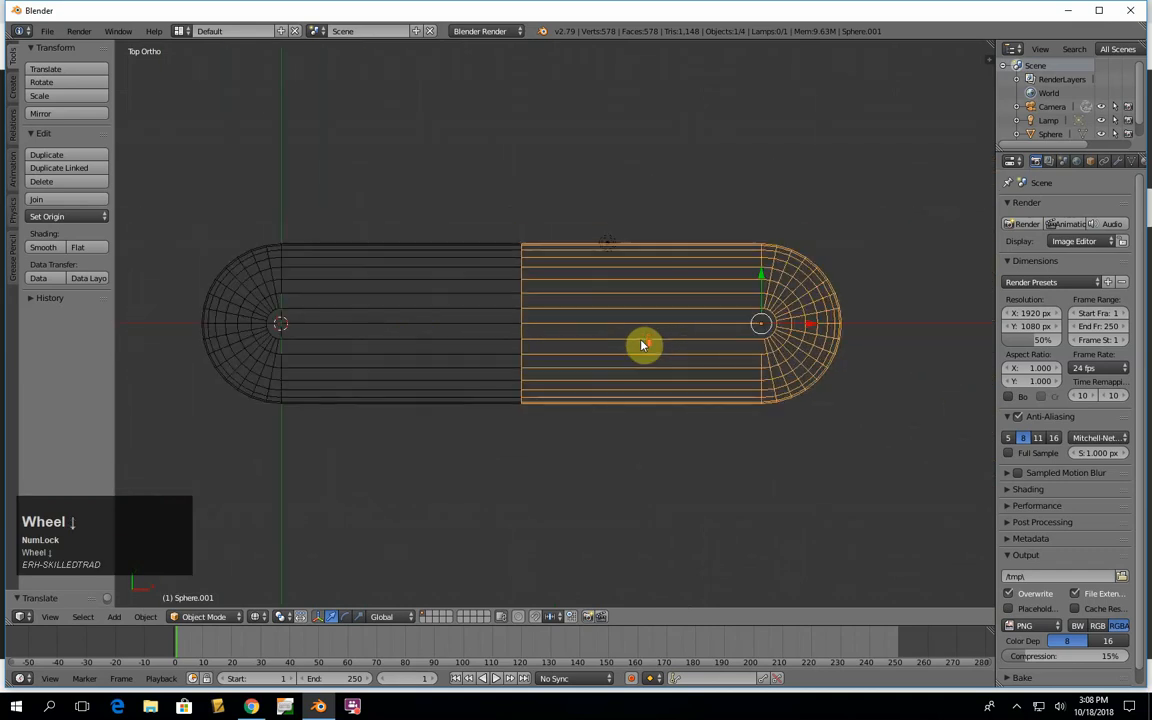
scroll(643, 345, "up", 1)
key("shift")
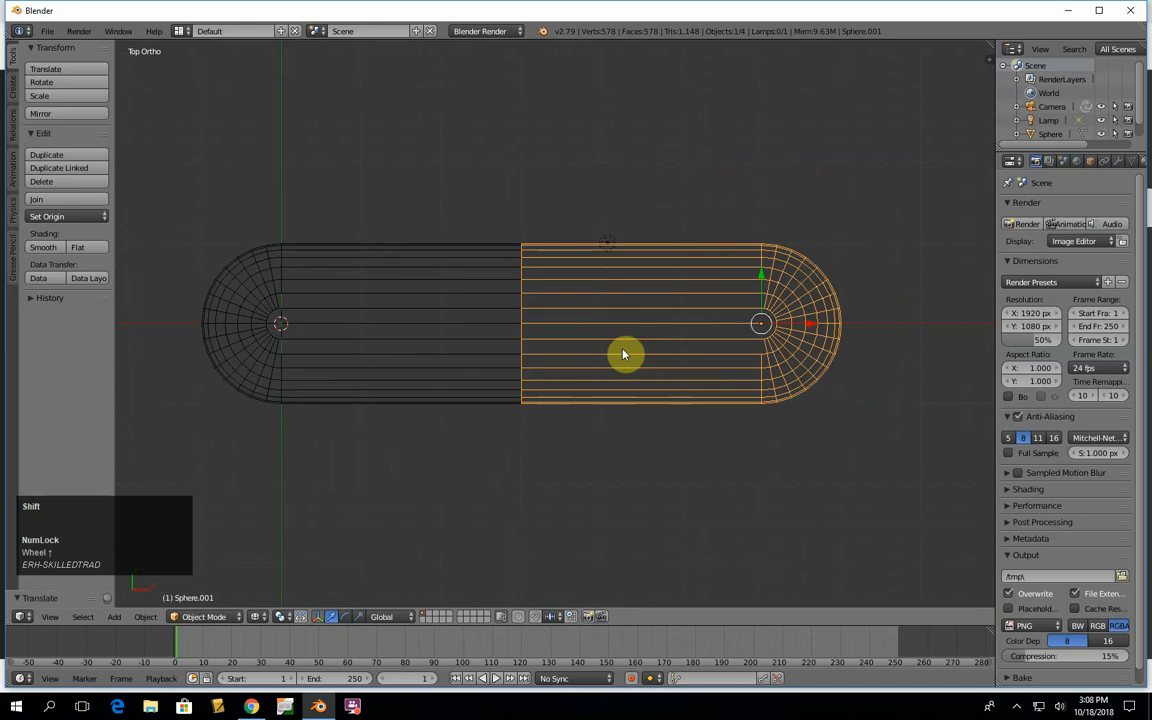
scroll(623, 354, "up", 4, "shift")
scroll(623, 354, "down", 5, "shift")
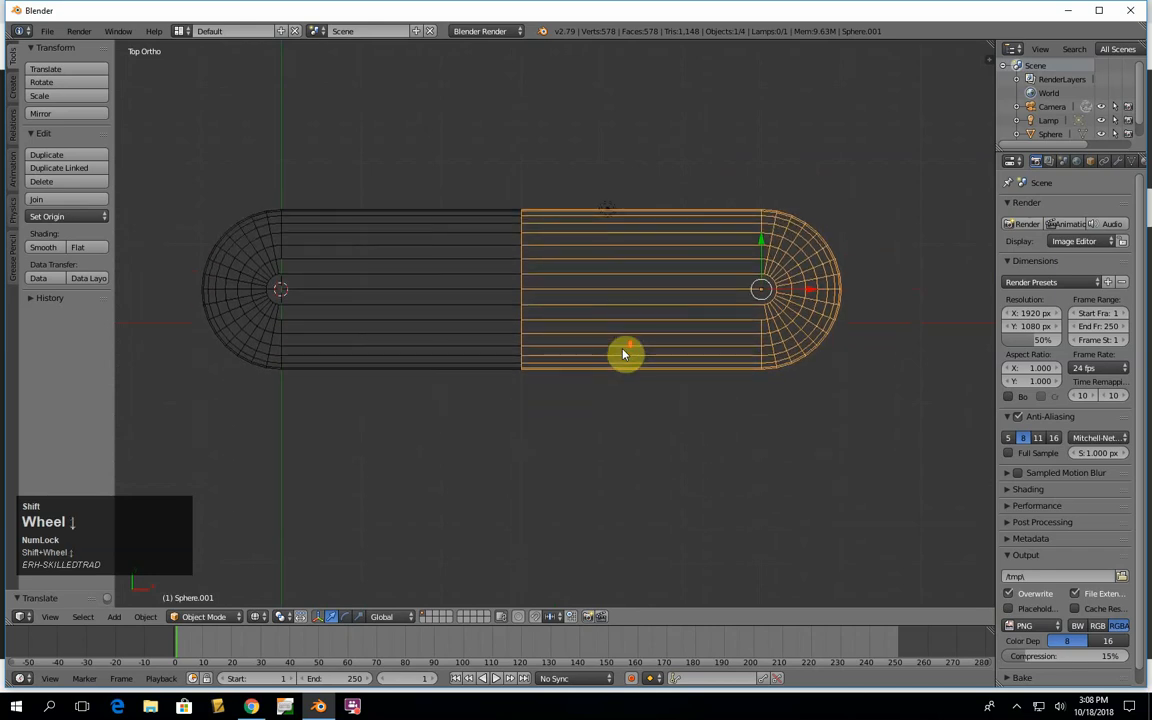
scroll(623, 354, "down", 2, "shift")
scroll(623, 354, "up", 4, "shift")
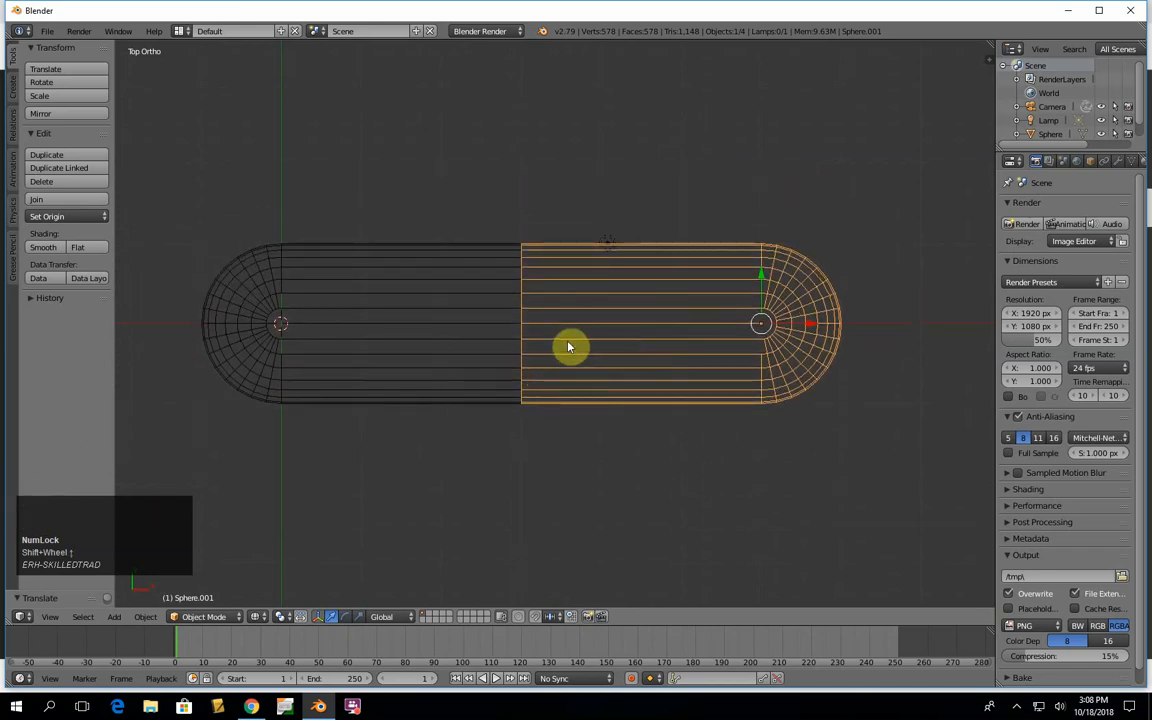
key("ctrl")
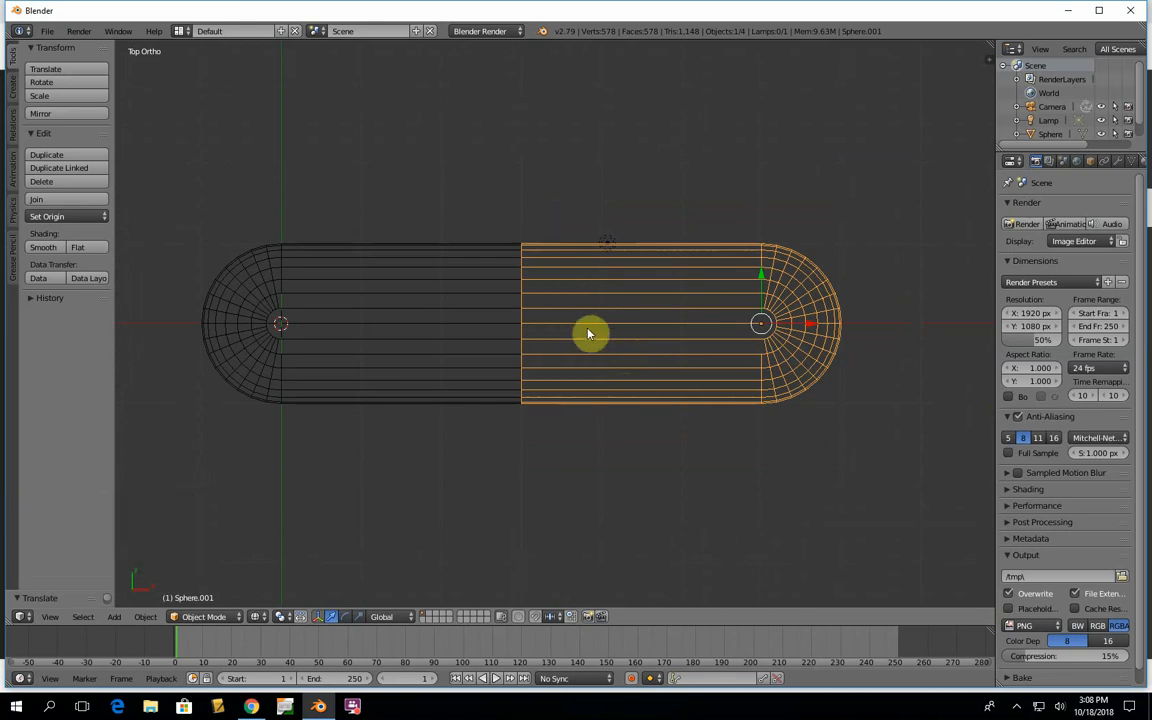
scroll(589, 334, "up", 2, "ctrl")
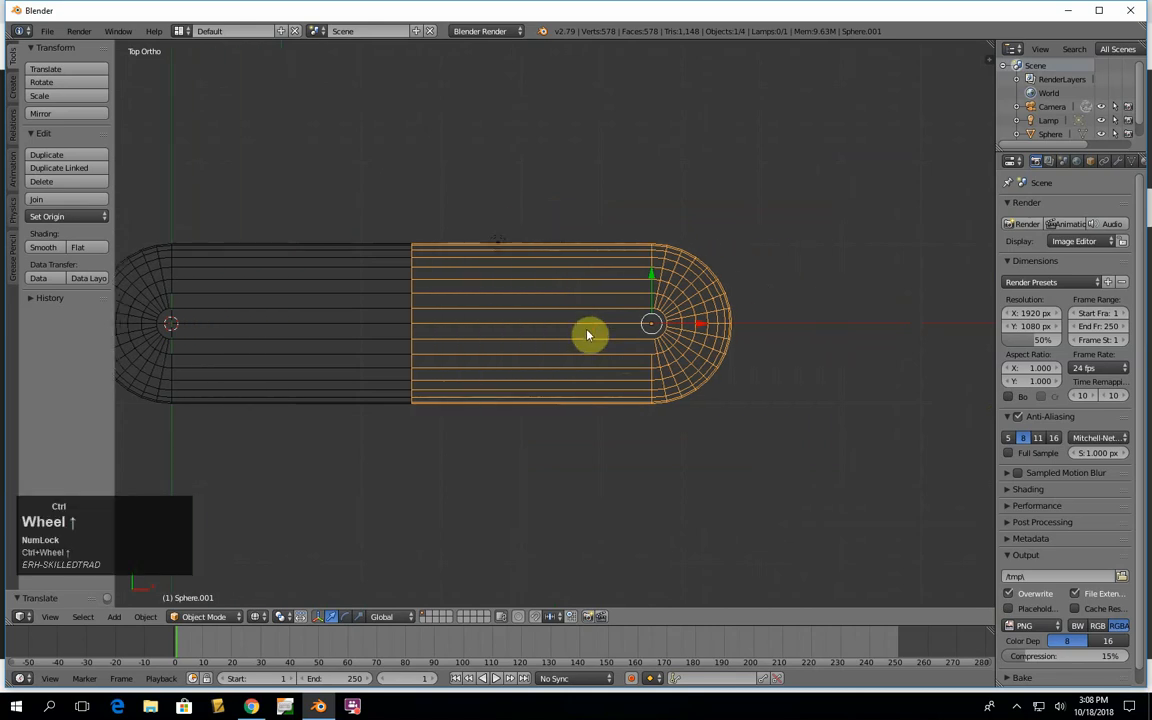
scroll(589, 334, "down", 4, "ctrl")
scroll(589, 334, "down", 2, "ctrl")
scroll(589, 334, "up", 4, "ctrl")
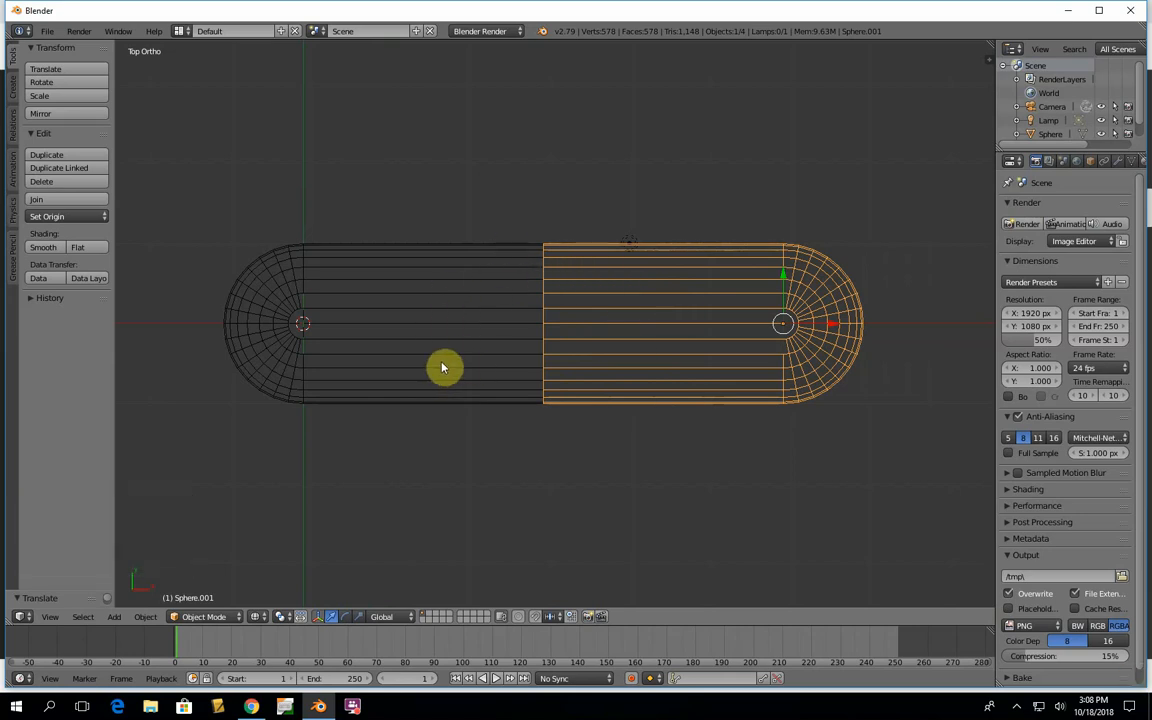
- Scale the duplicated pill half uniformly by 1.1
key("s")
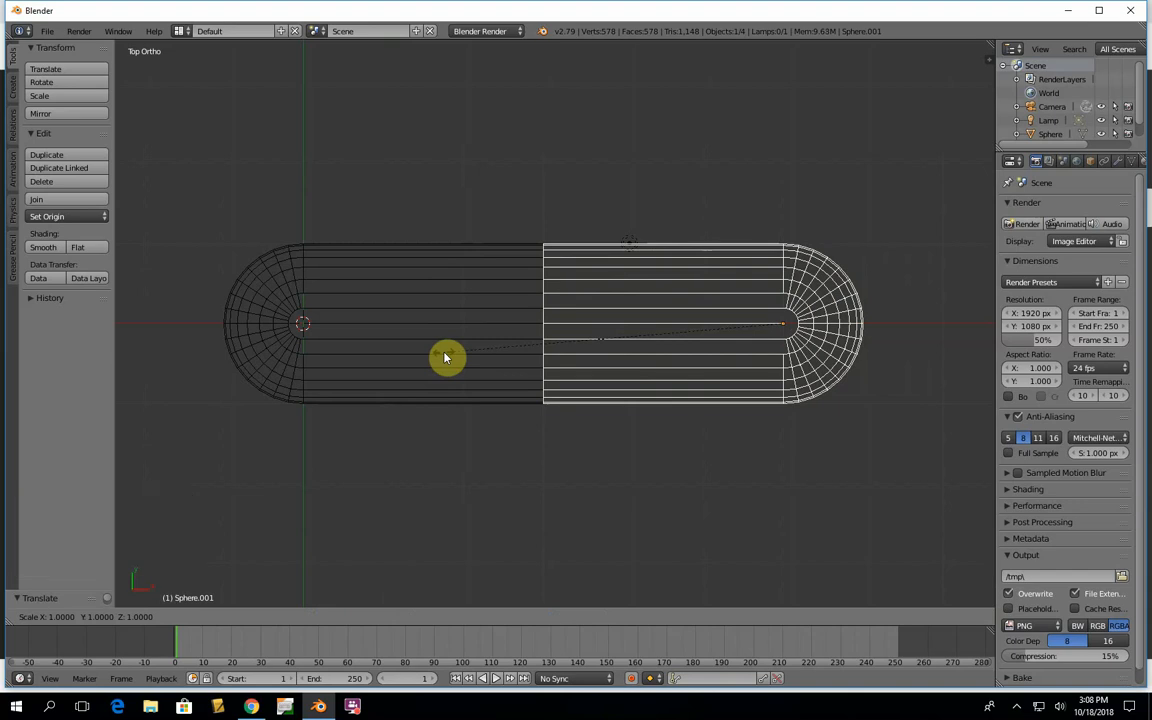
type("1.1")
key("Return")
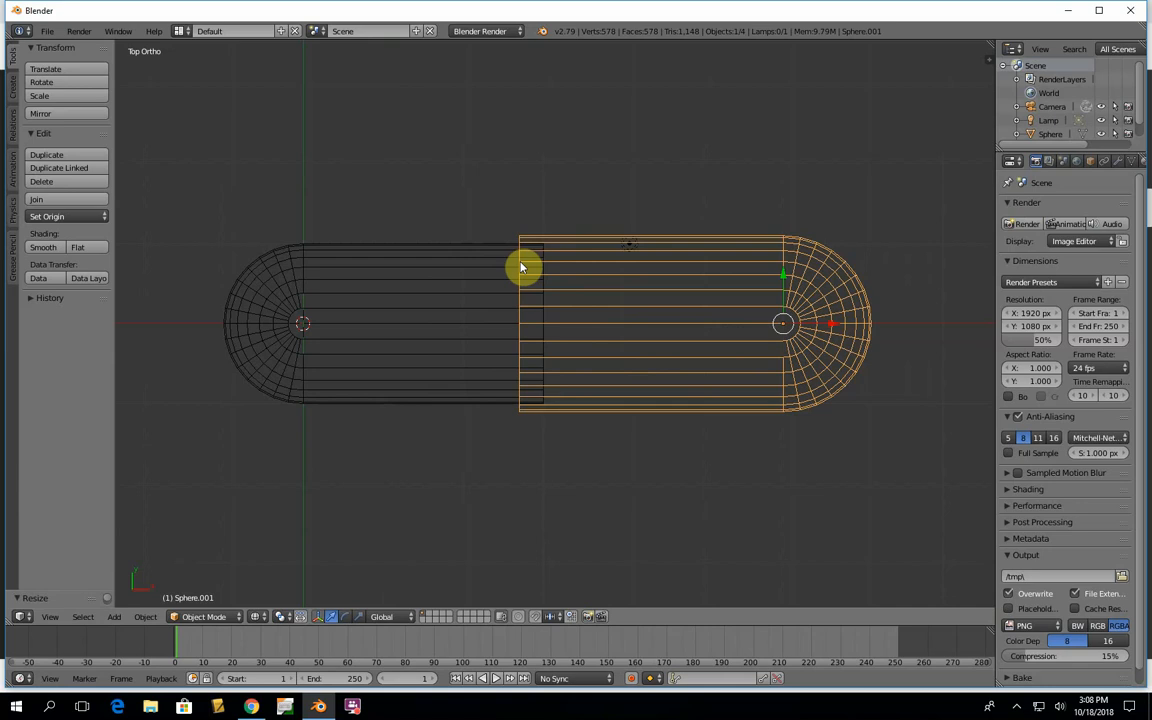
- Move the enlarged pill half 0.3 units along the X axis and return to solid shading
key("g")
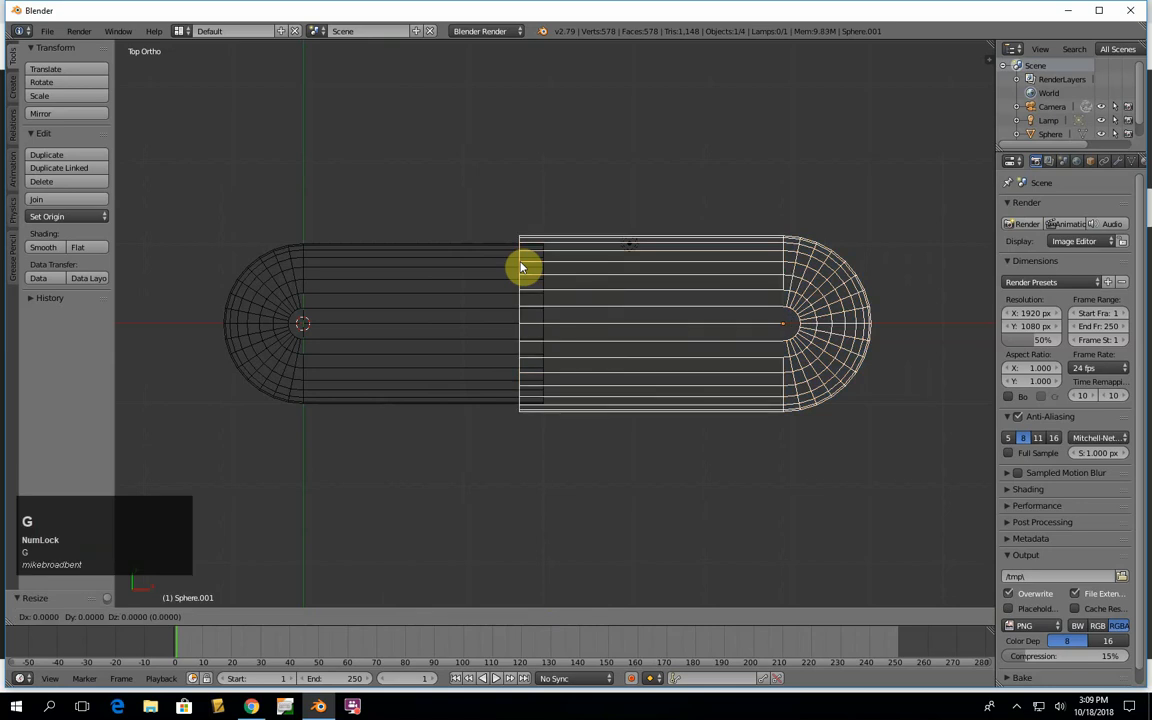
key("x")
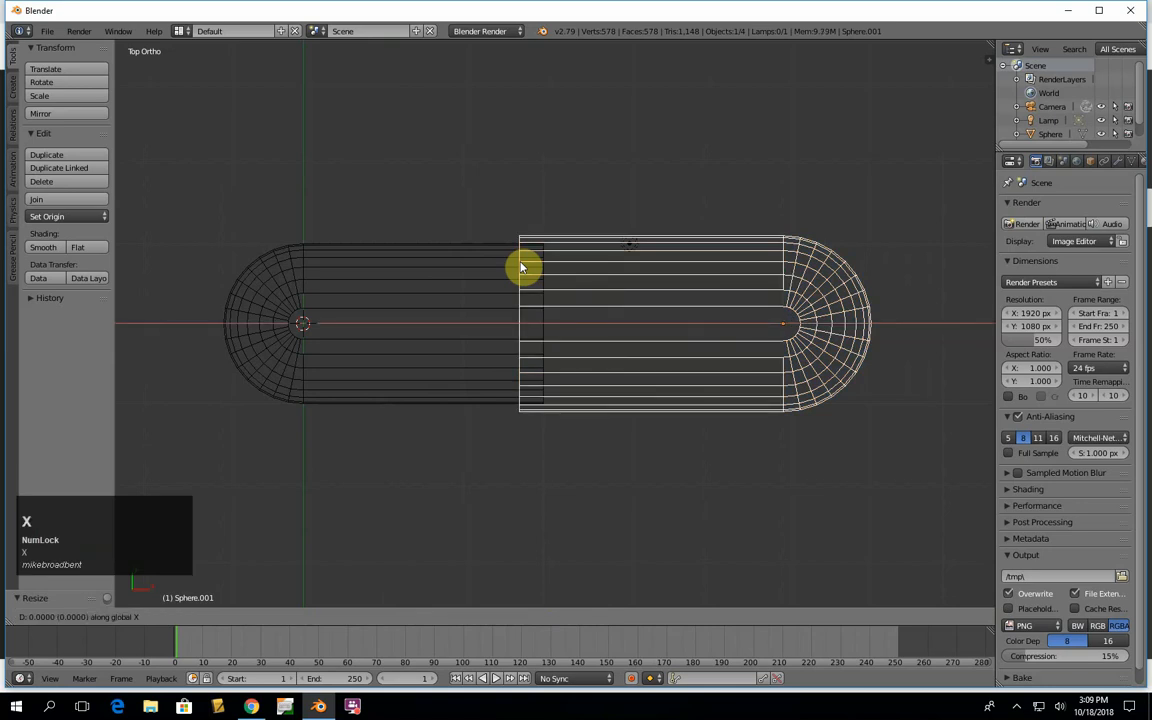
type(".3")
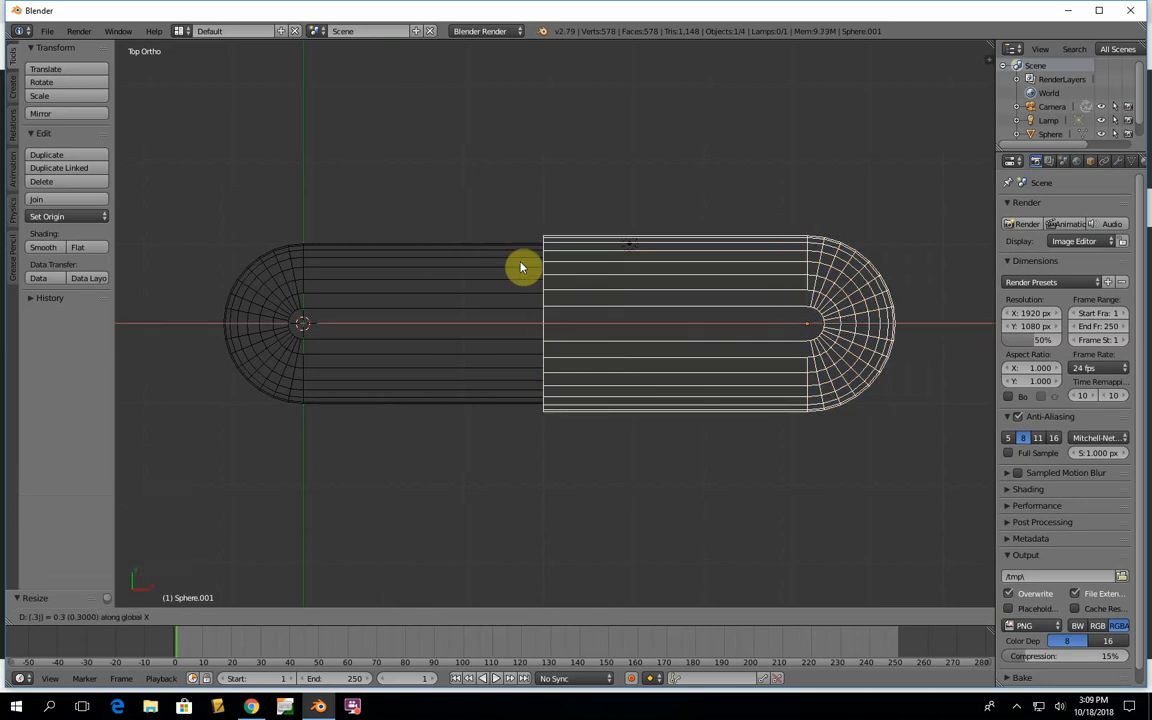
key("Return")
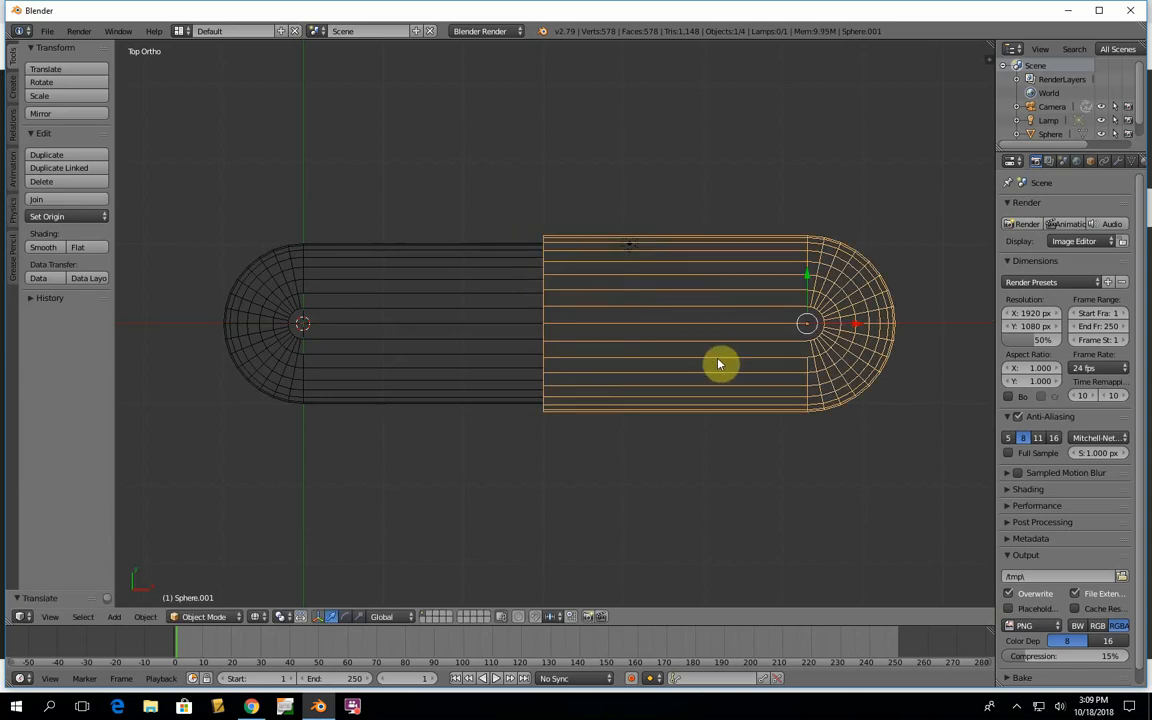
key("z")
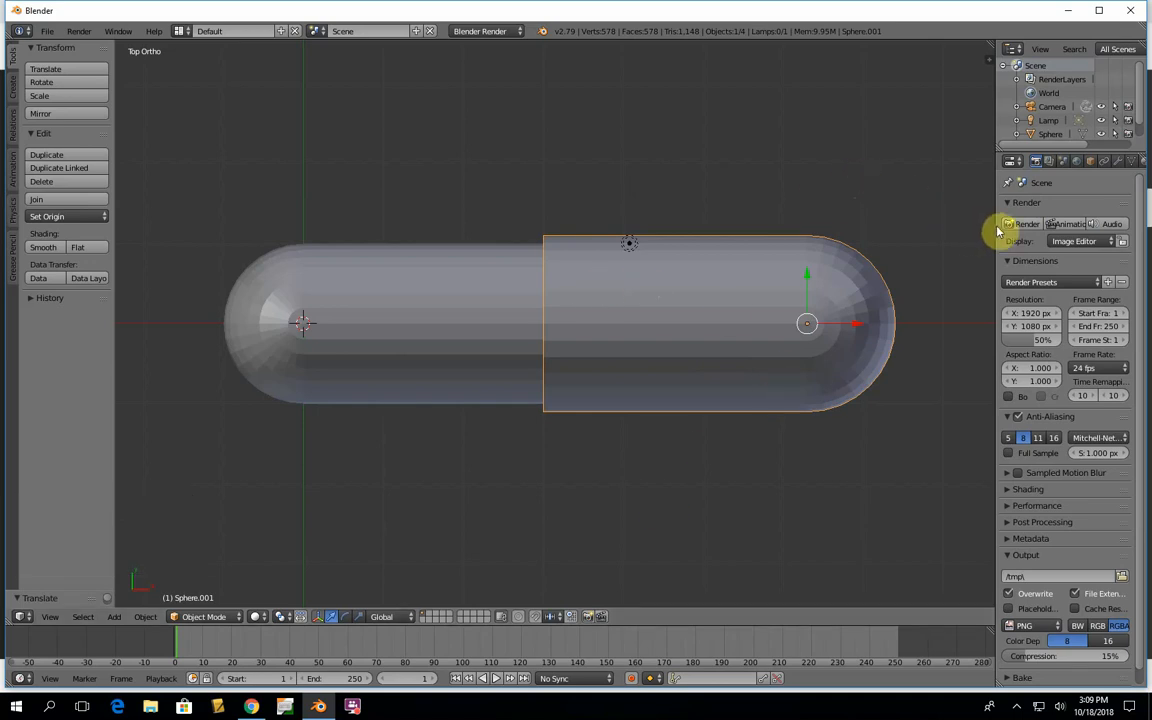
- Widen the properties area and add a new material to the enlarged pill half
left_click_drag(995, 230, 952, 225)
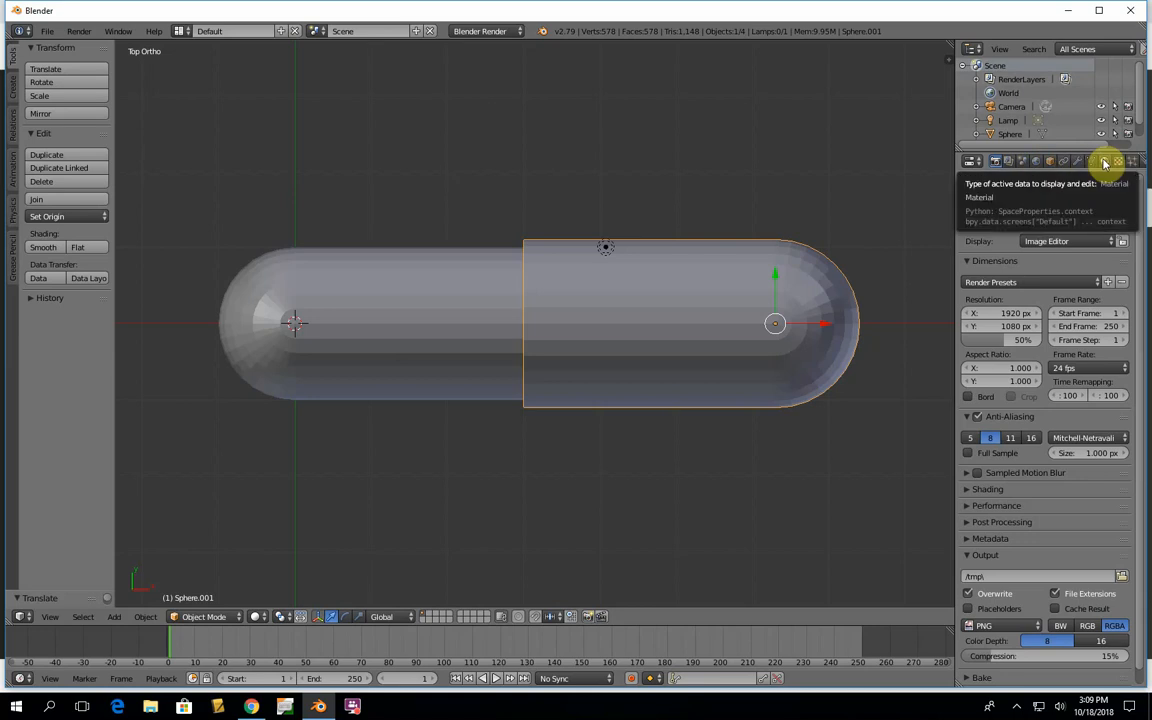
left_click(1105, 163)
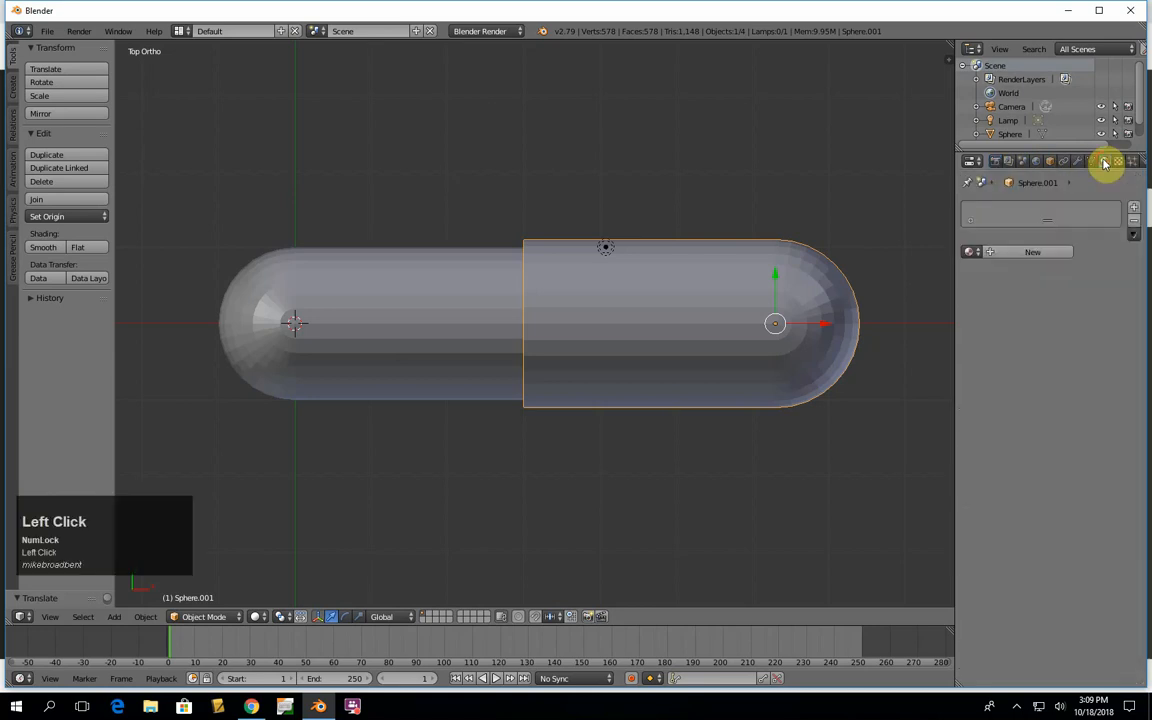
left_click(1008, 252)
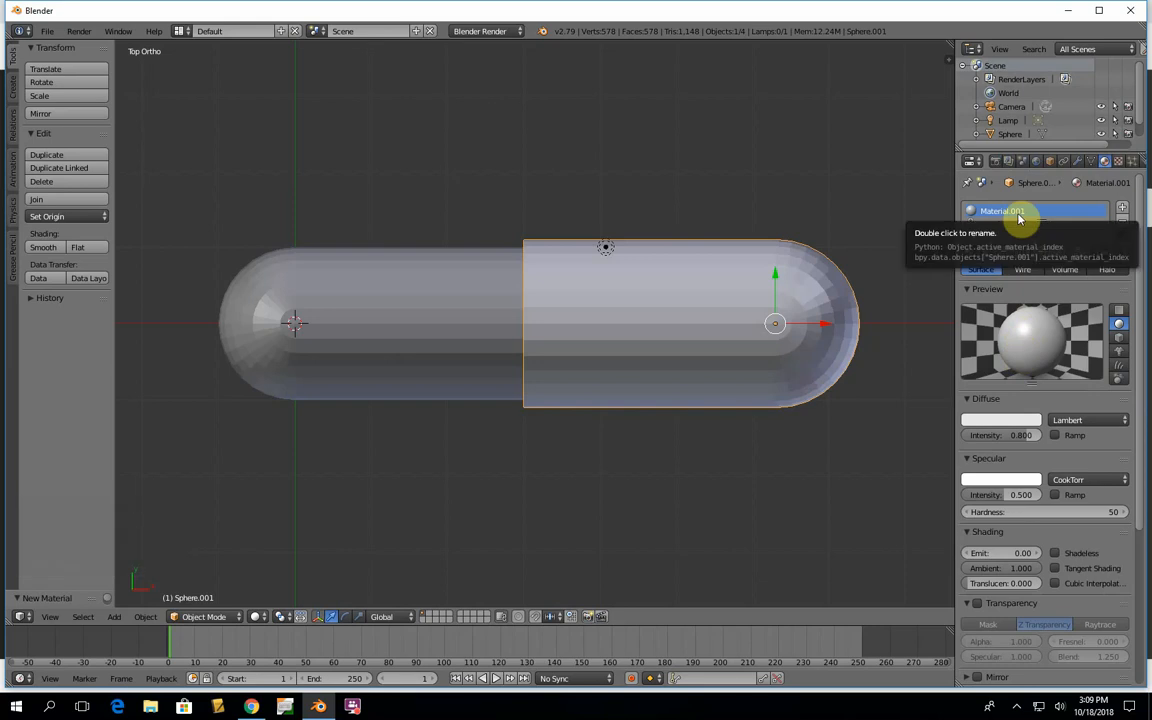
- Set the new material's diffuse color to red with RGB values 1, 0 and 0
left_click(1010, 424)
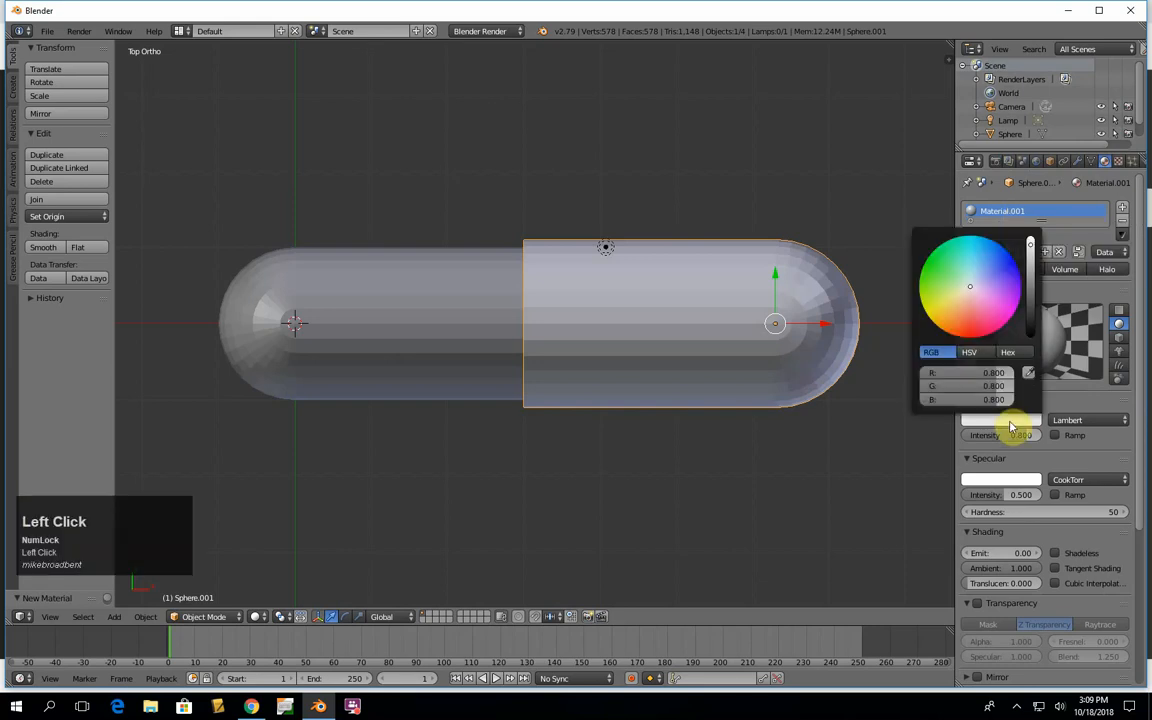
left_click(993, 375)
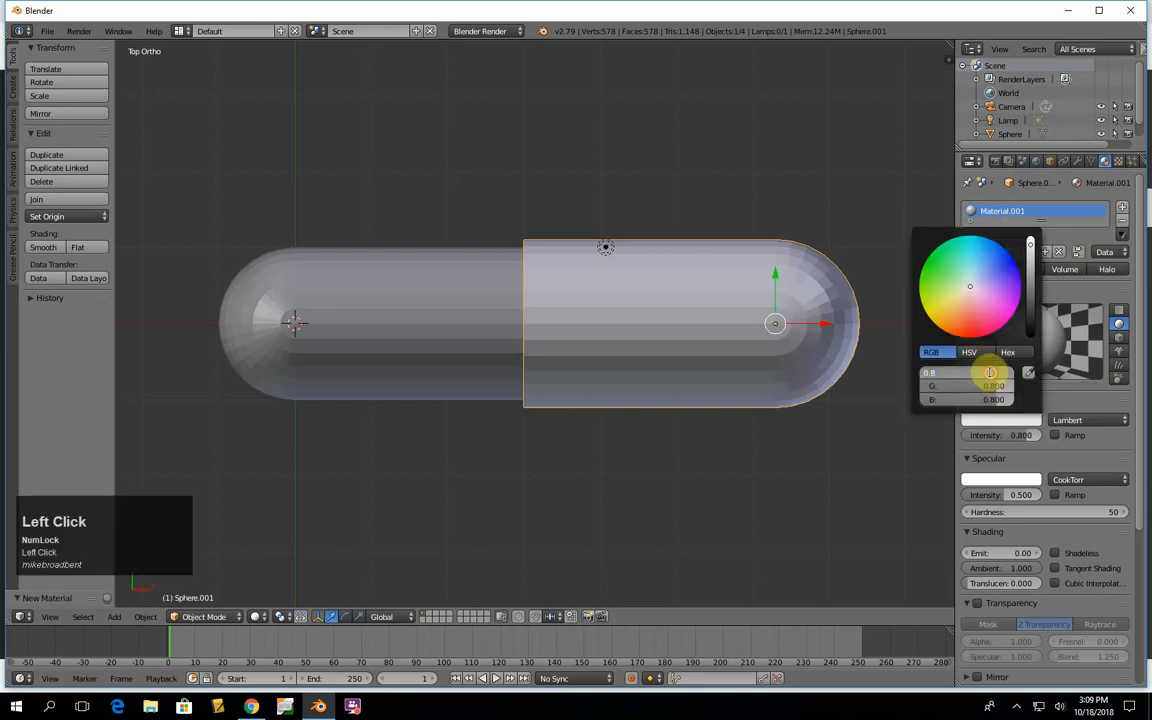
key("BackSpace")
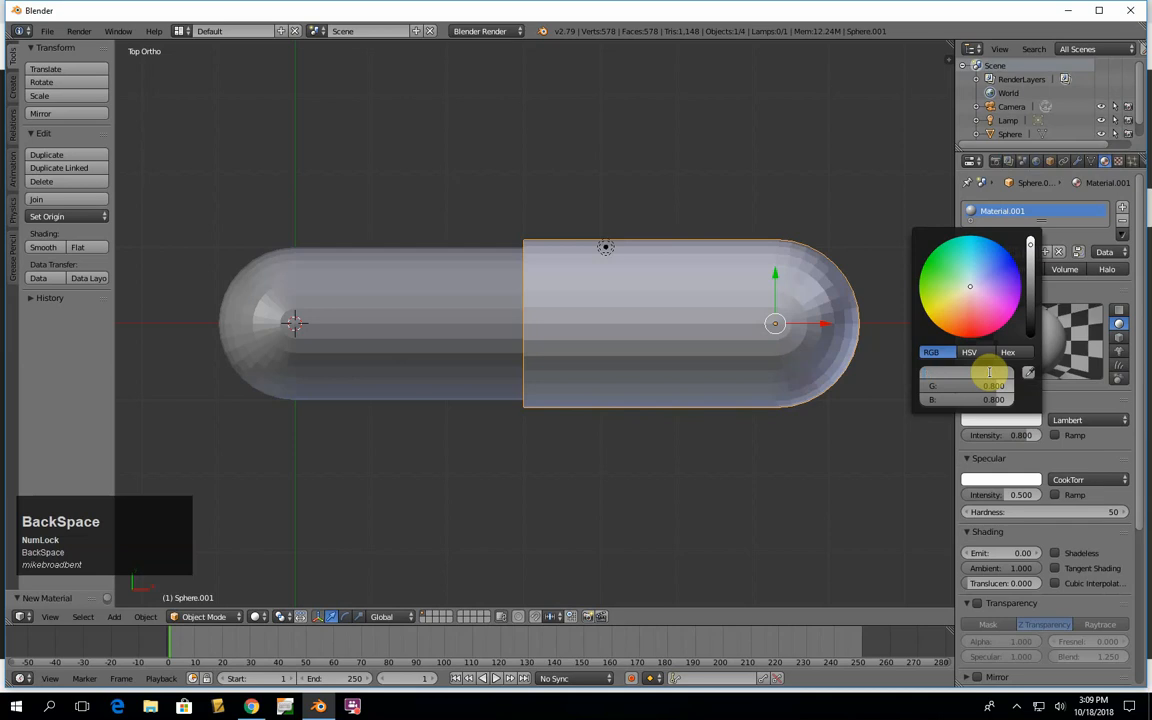
type("1")
key("Tab")
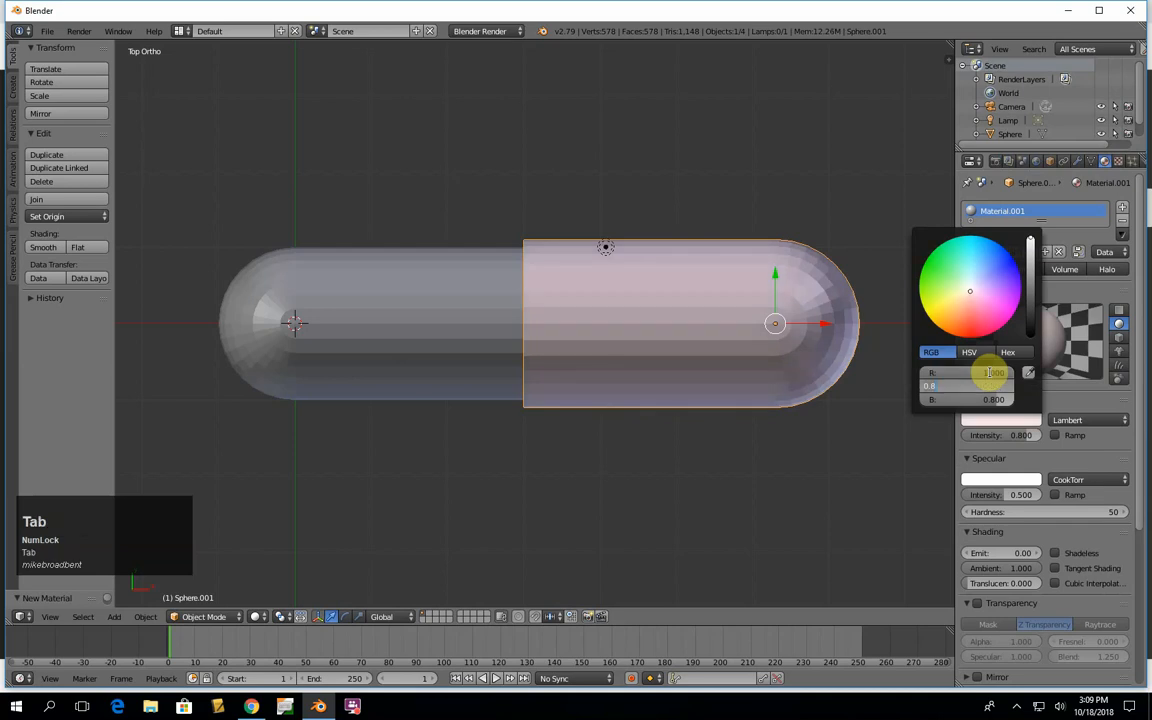
type("0")
key("Tab")
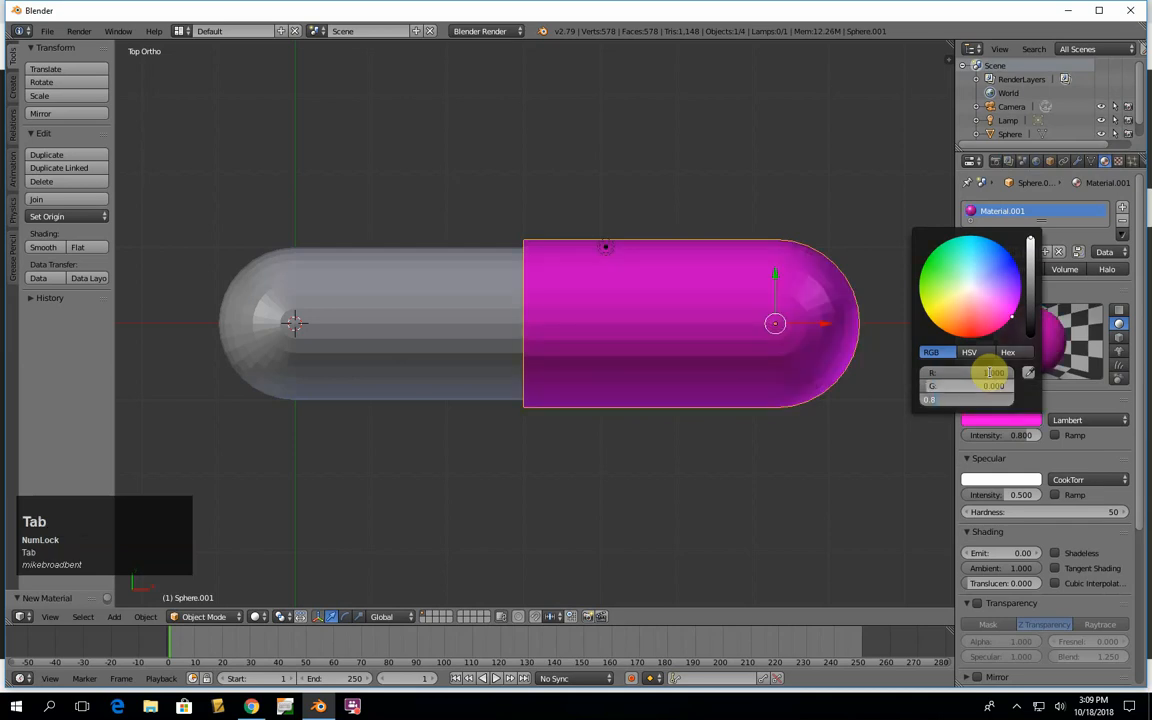
type("0")
key("Tab")
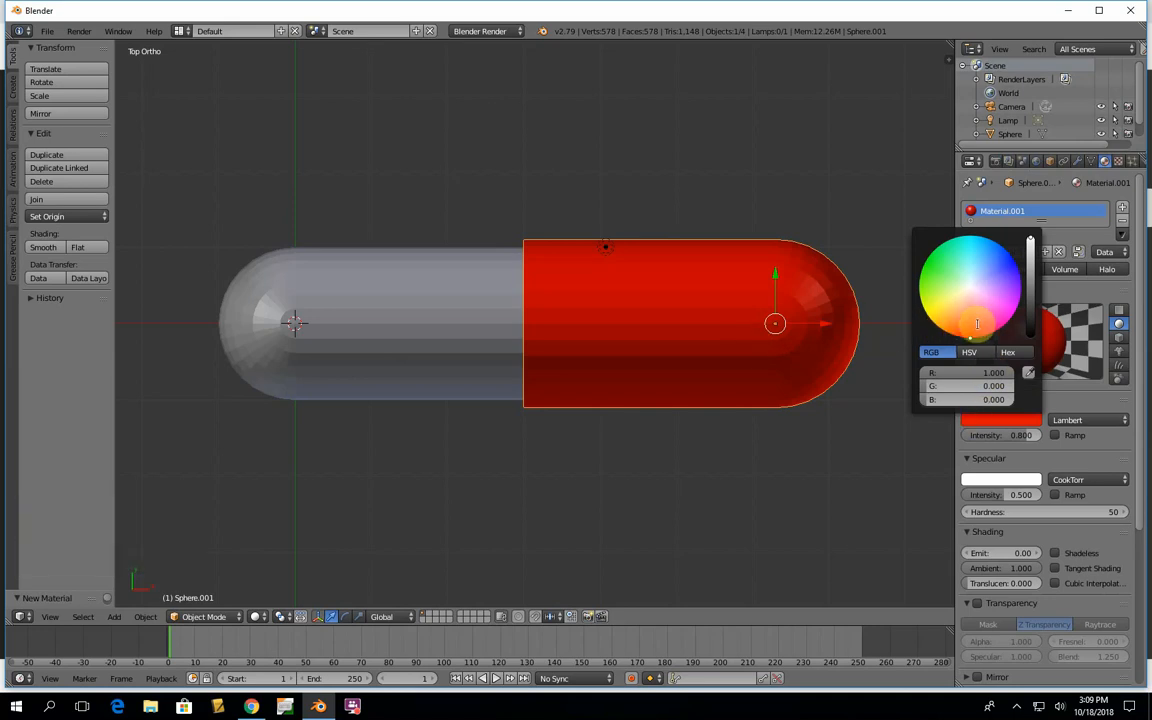
- Rename the enlarged half's material to Red
left_click(1008, 212)
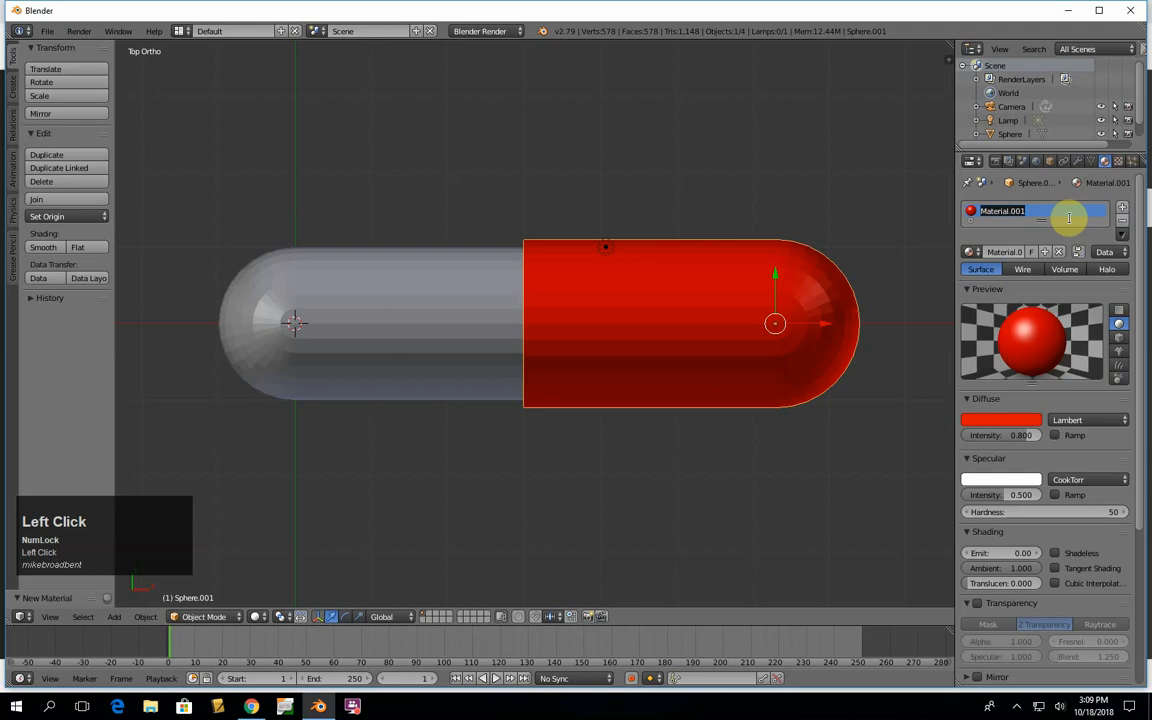
type("Red")
key("Return")
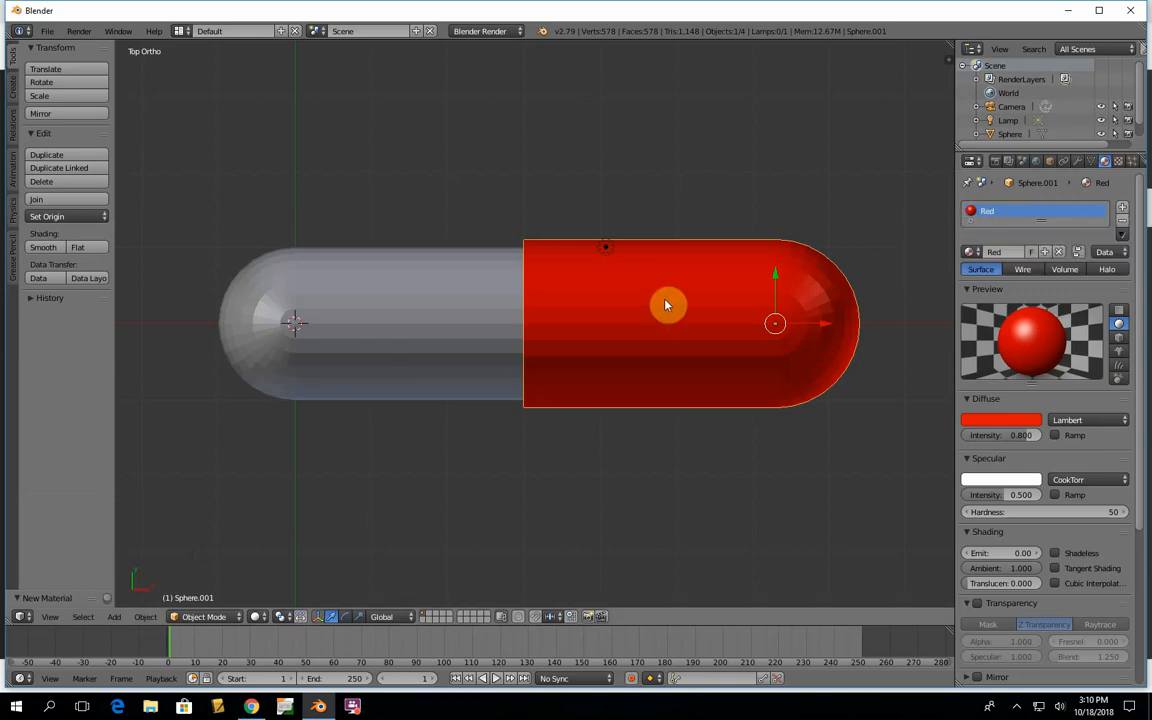
- Move the camera in camera view until the whole pill fits inside the frame, and render a test image
key("KP_5")
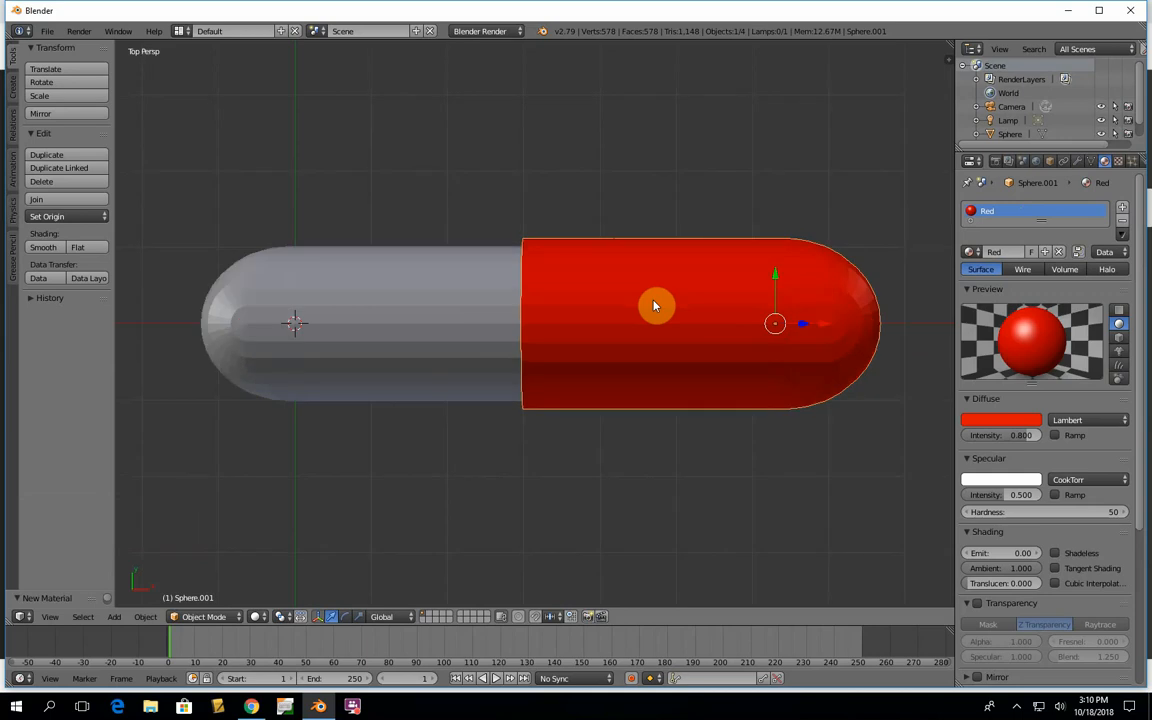
key("KP_5")
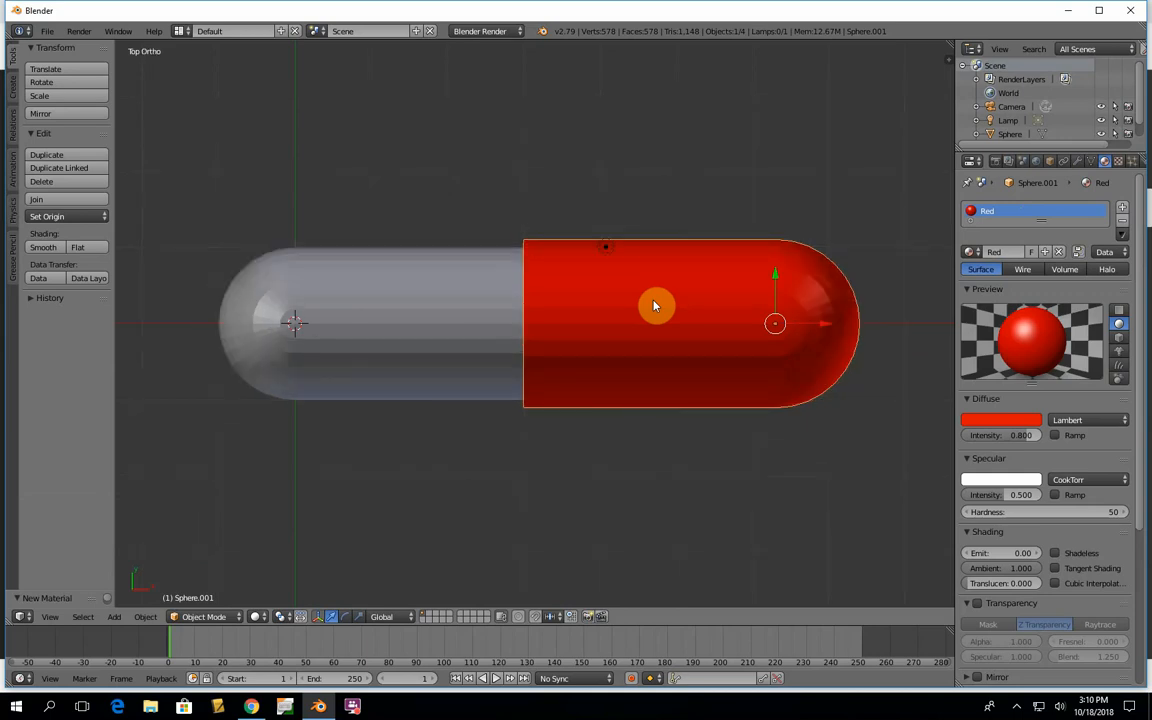
middle_click_drag(653, 305, 639, 210)
right_click(728, 288)
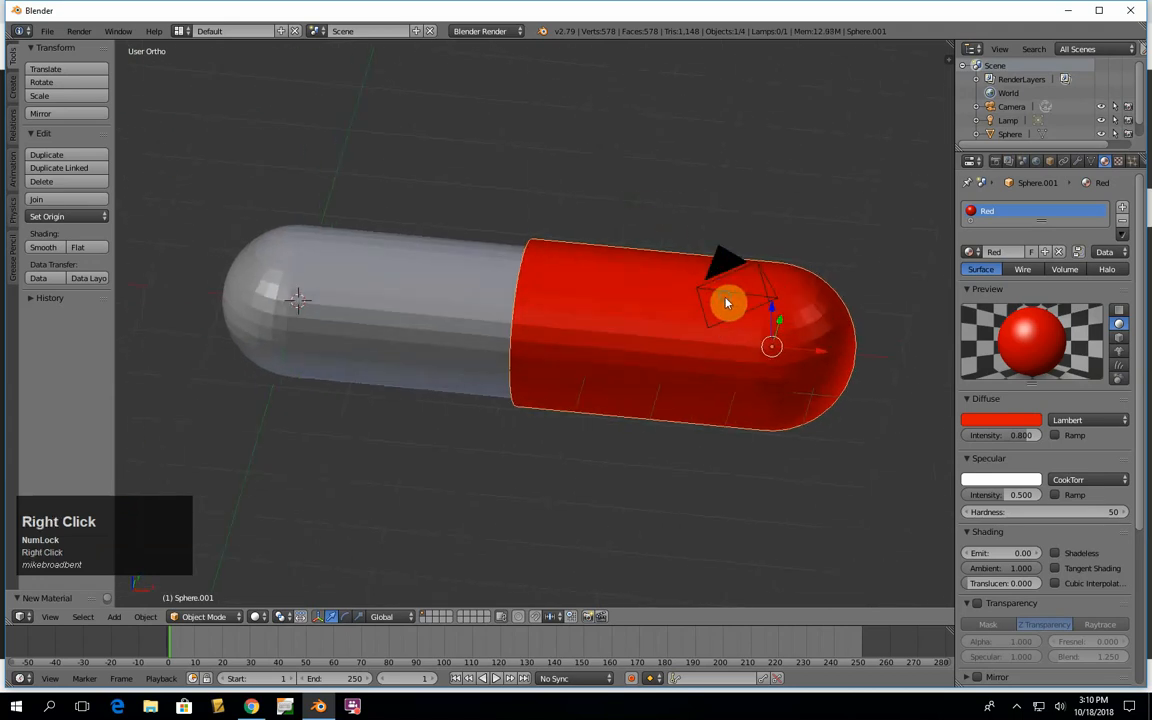
right_click(771, 302)
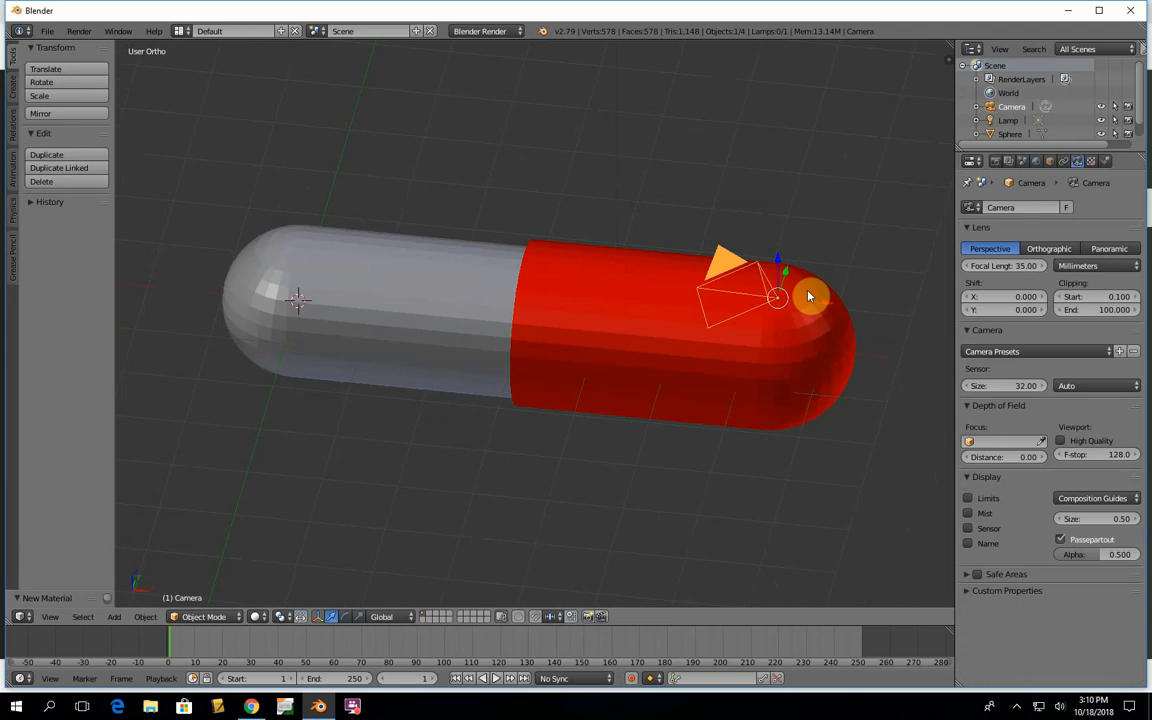
key("KP_0")
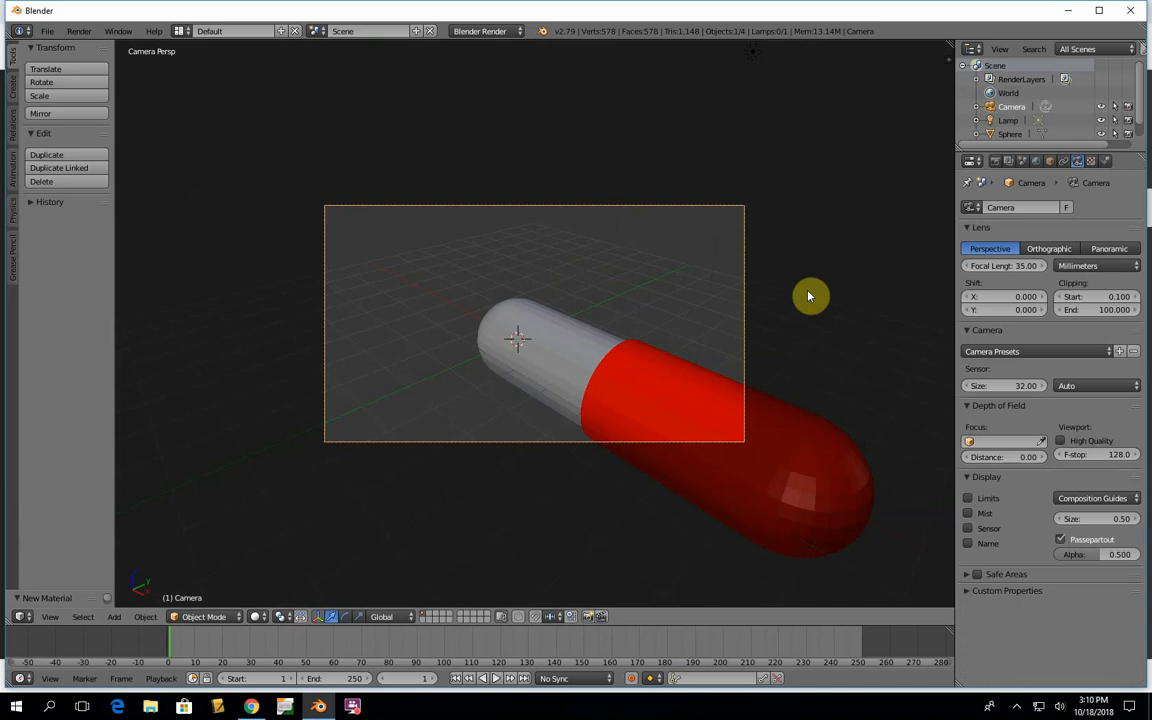
key("g")
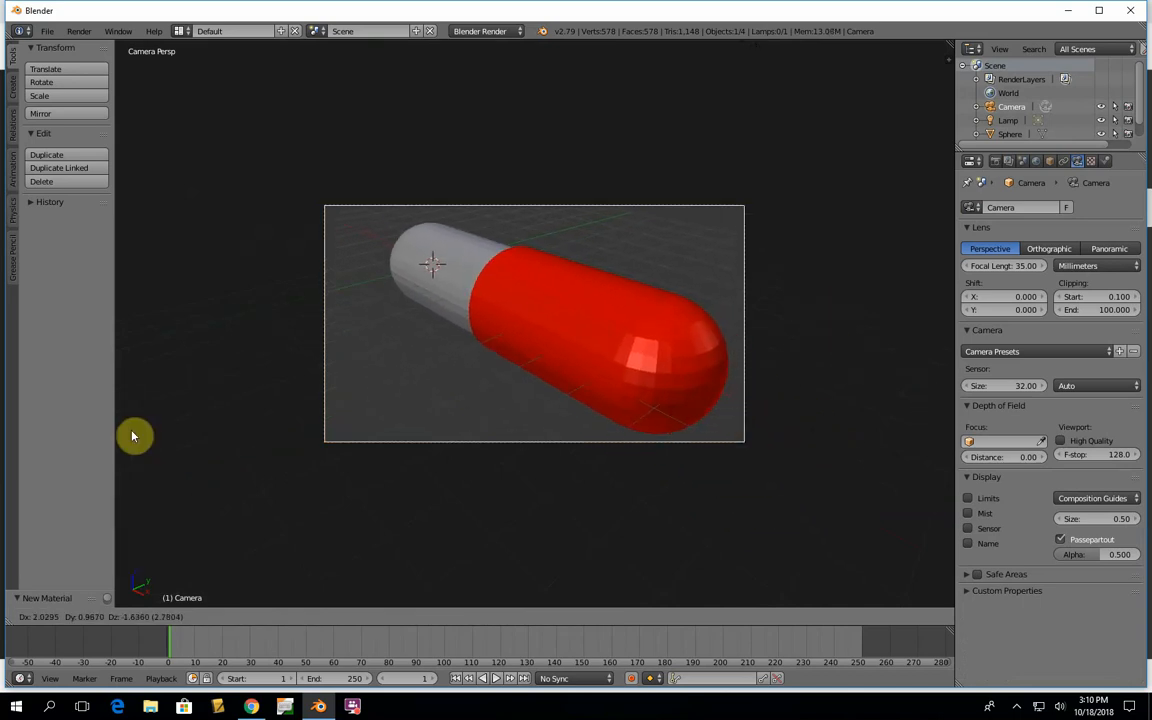
left_click(183, 441)
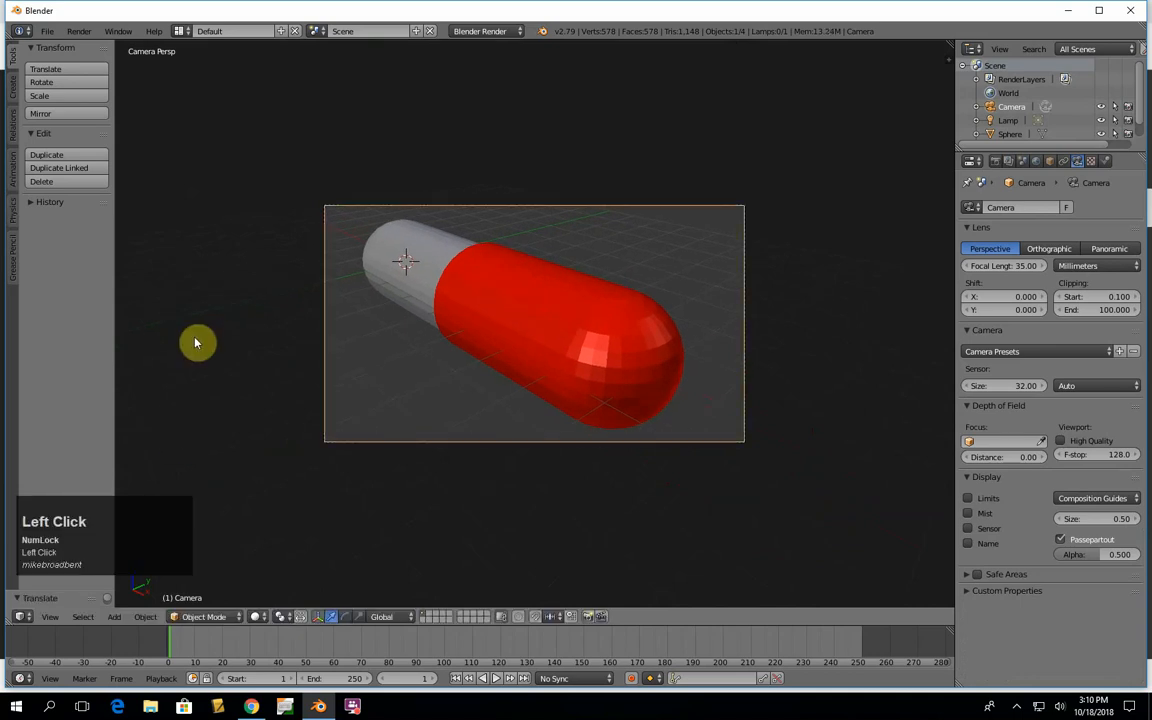
key("F12")
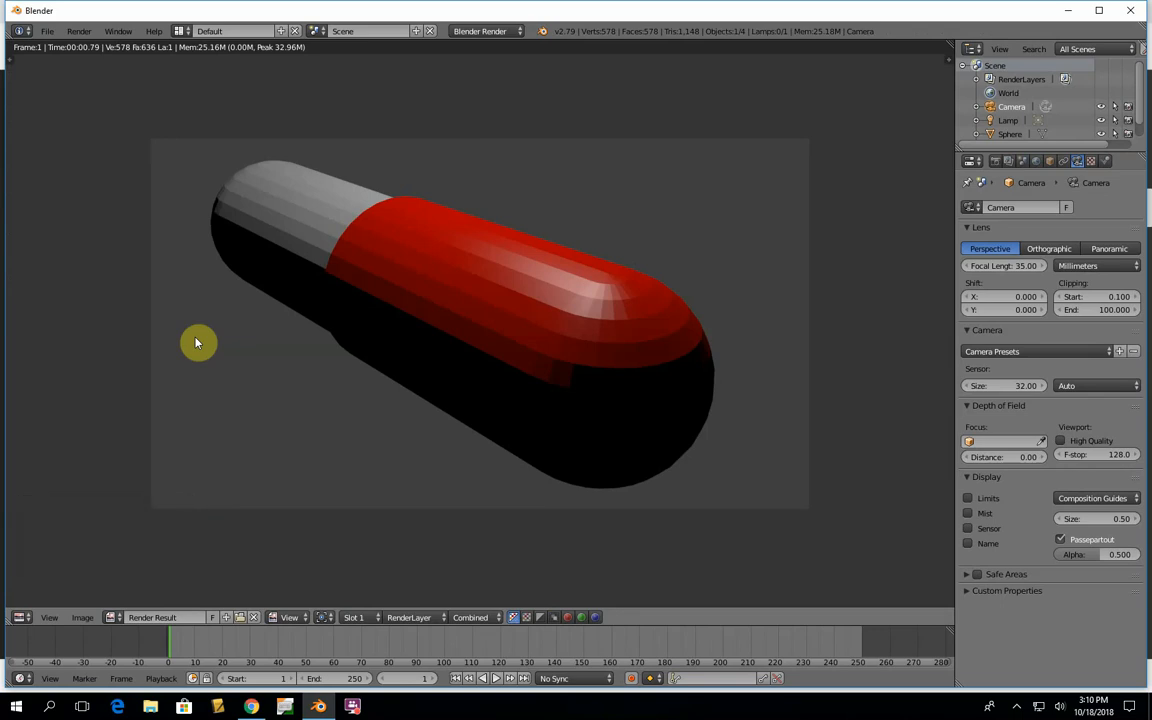
key("Escape")
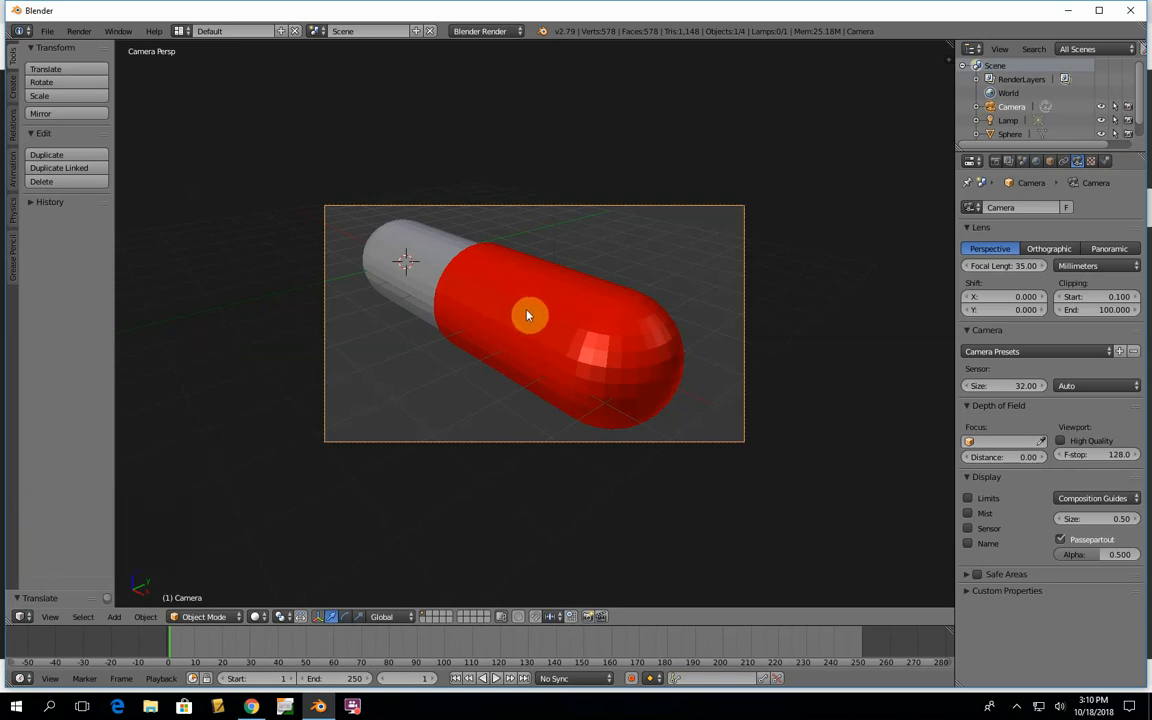
- Apply smooth shading to the red half of the pill and render the scene to check it
key("KP_7")
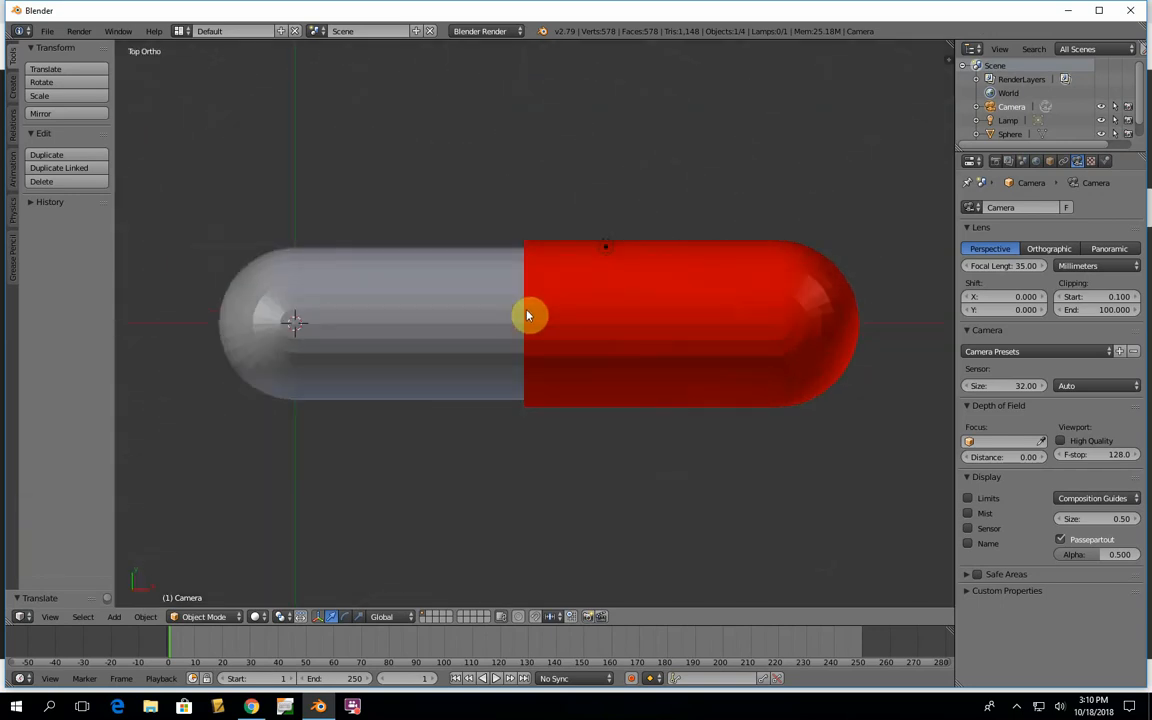
right_click(685, 328)
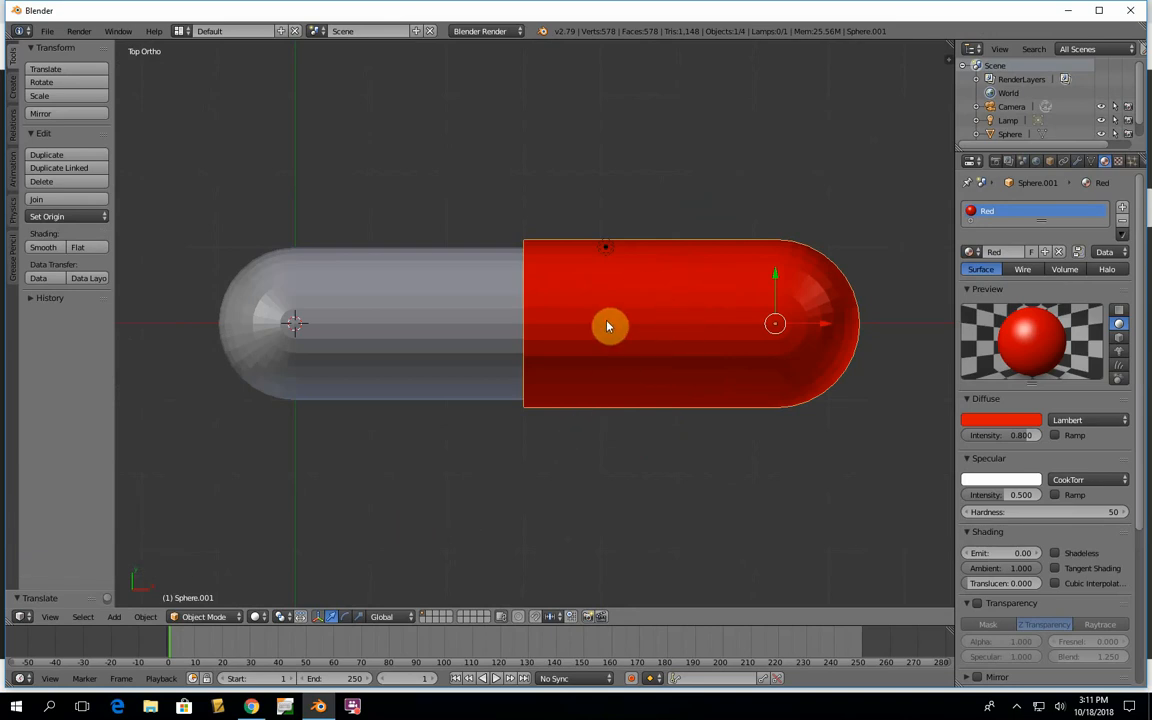
left_click(45, 247)
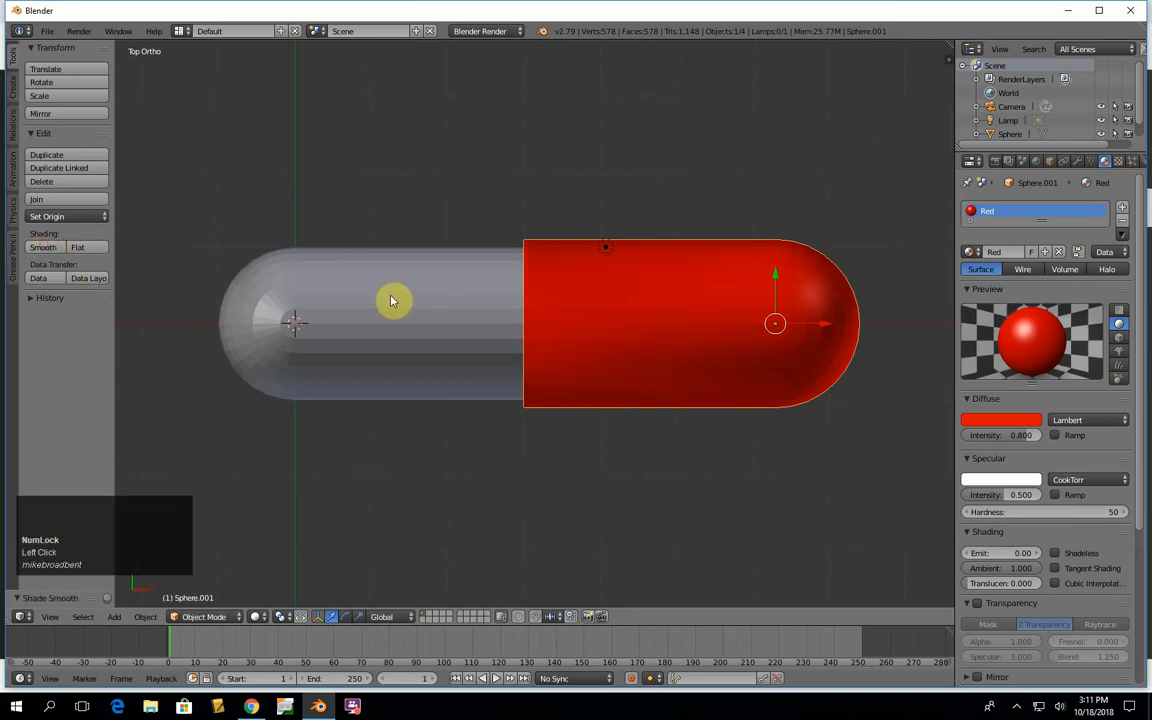
key("F12")
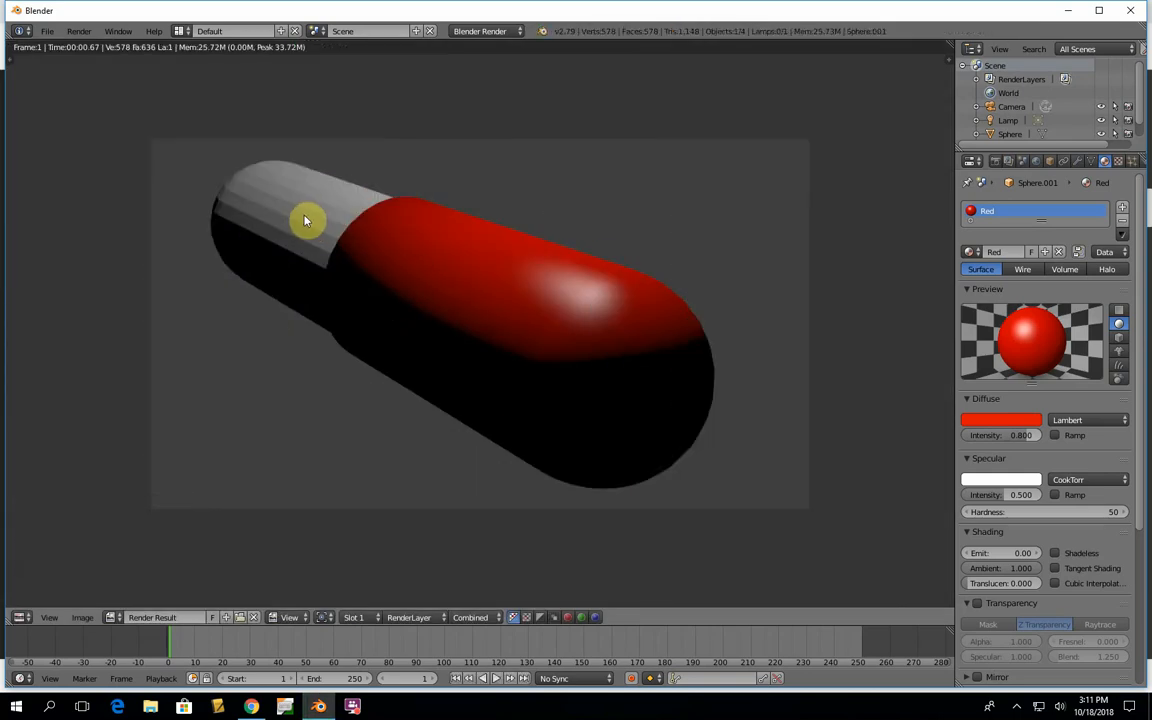
key("Escape")
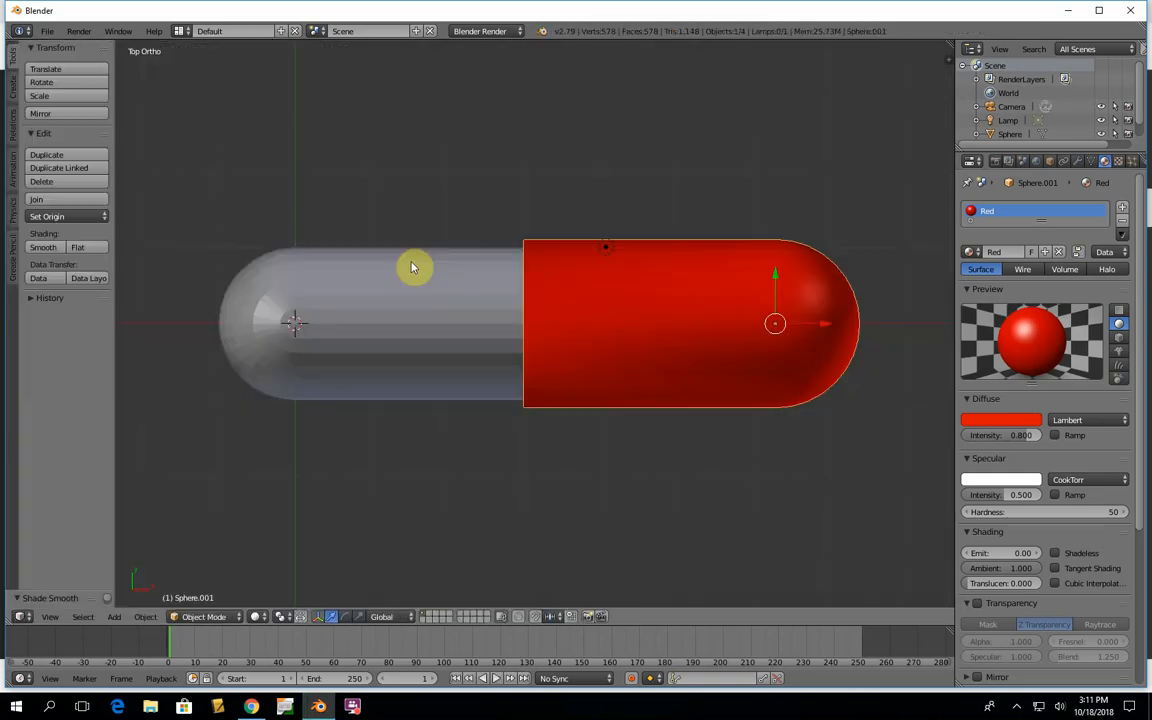
- Apply smooth shading to the uncolored half of the pill and render the scene again
right_click(385, 322)
left_click(47, 247)
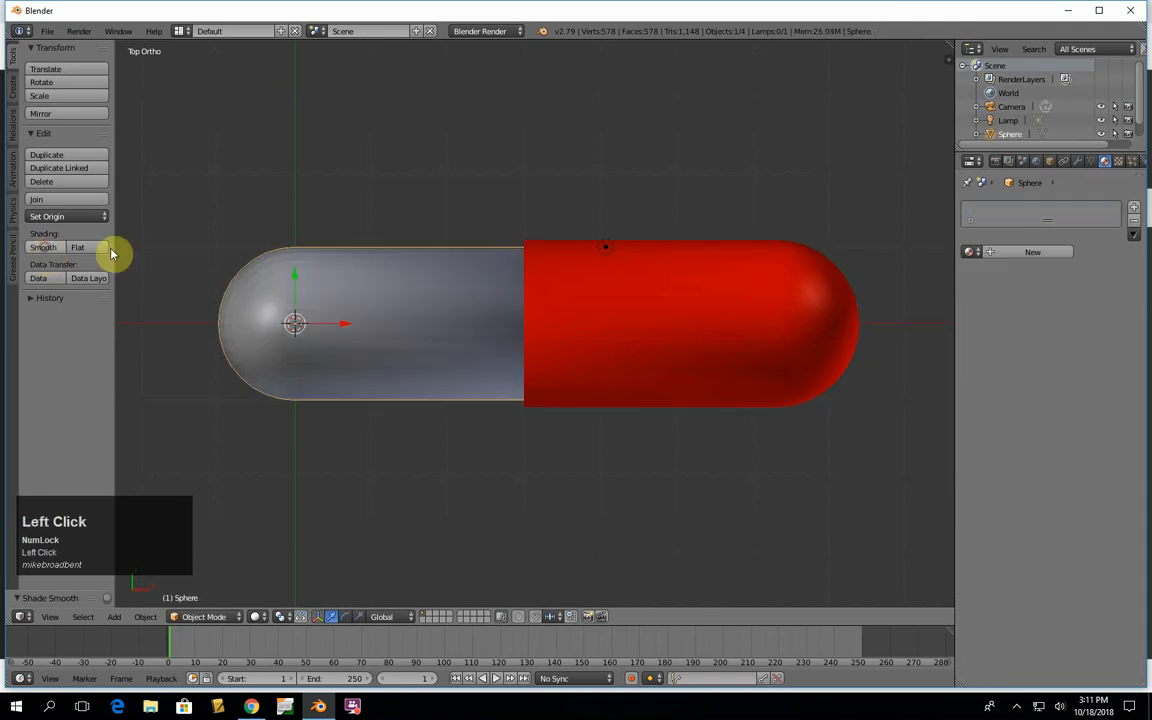
key("F12")
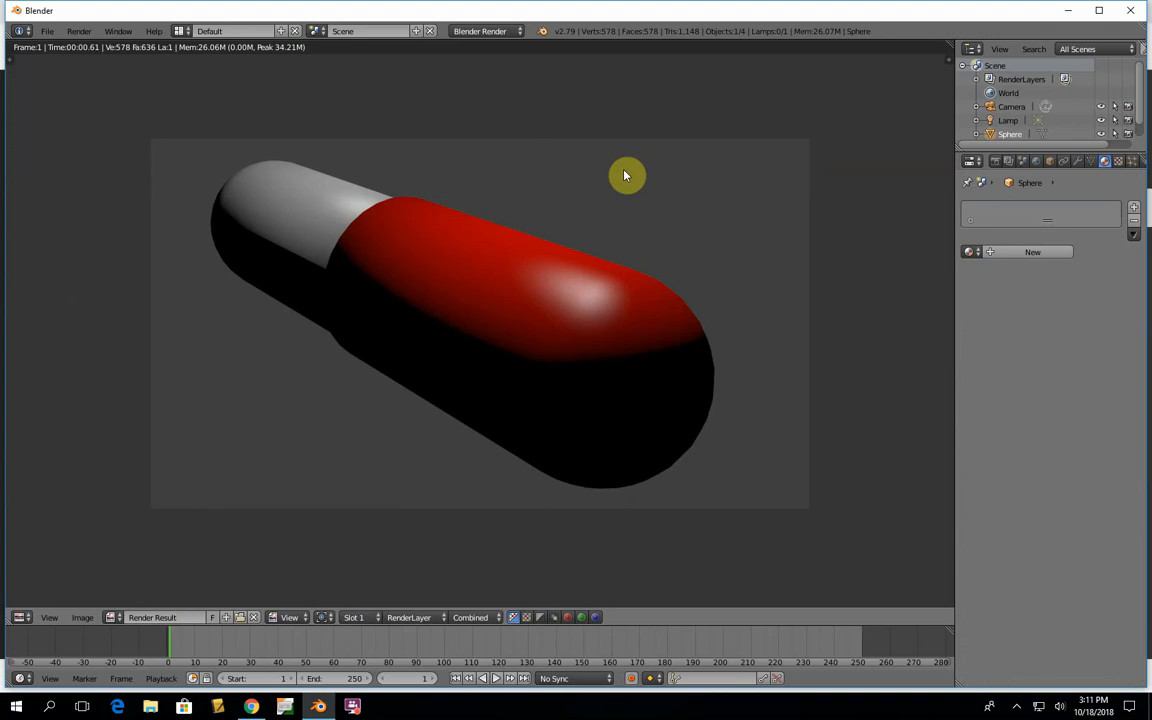
key("Escape")
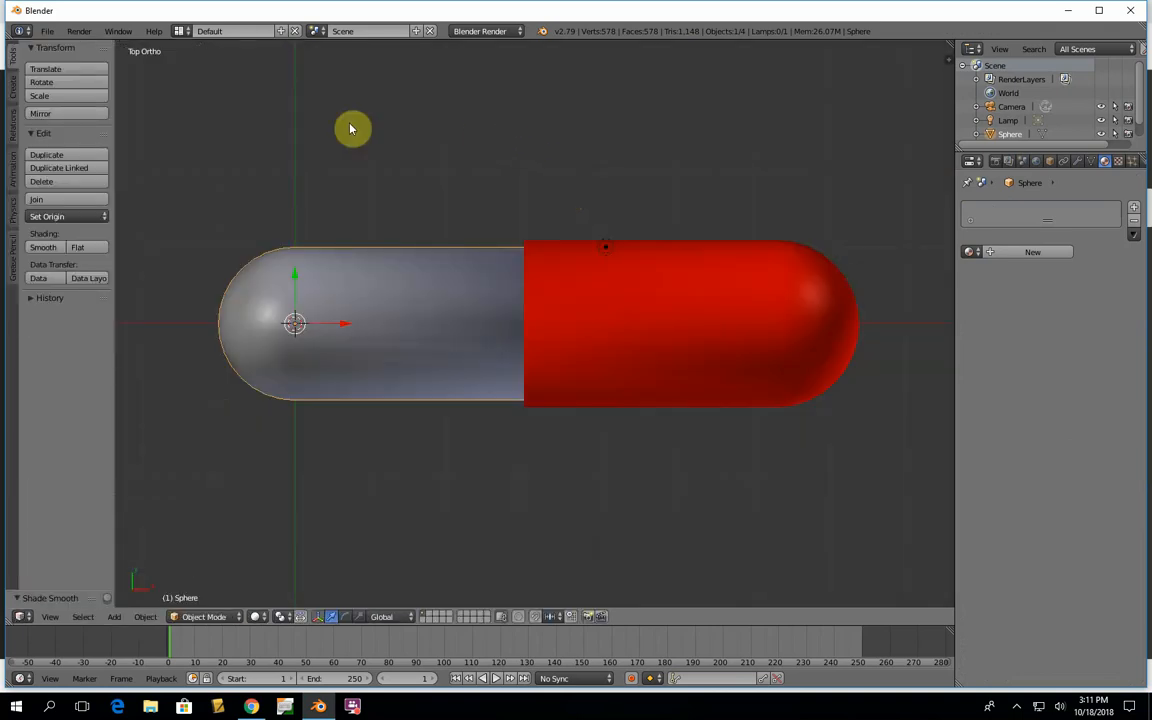
left_click(47, 31)
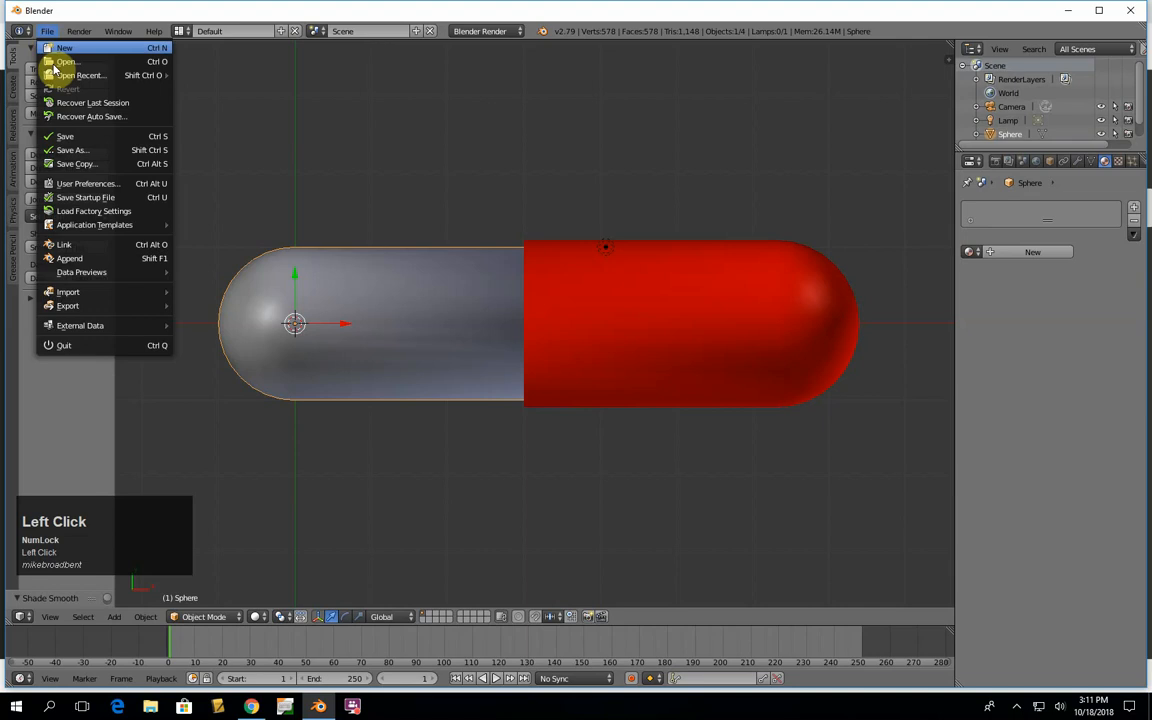
left_click(70, 150)
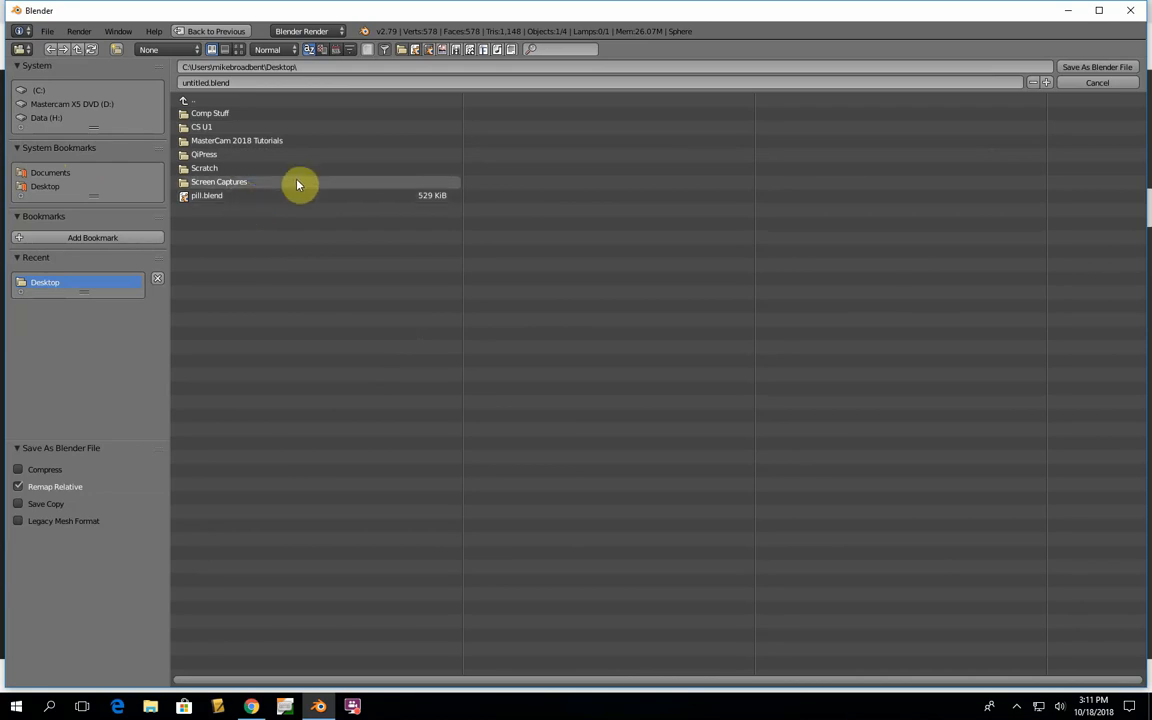
left_click(1094, 82)
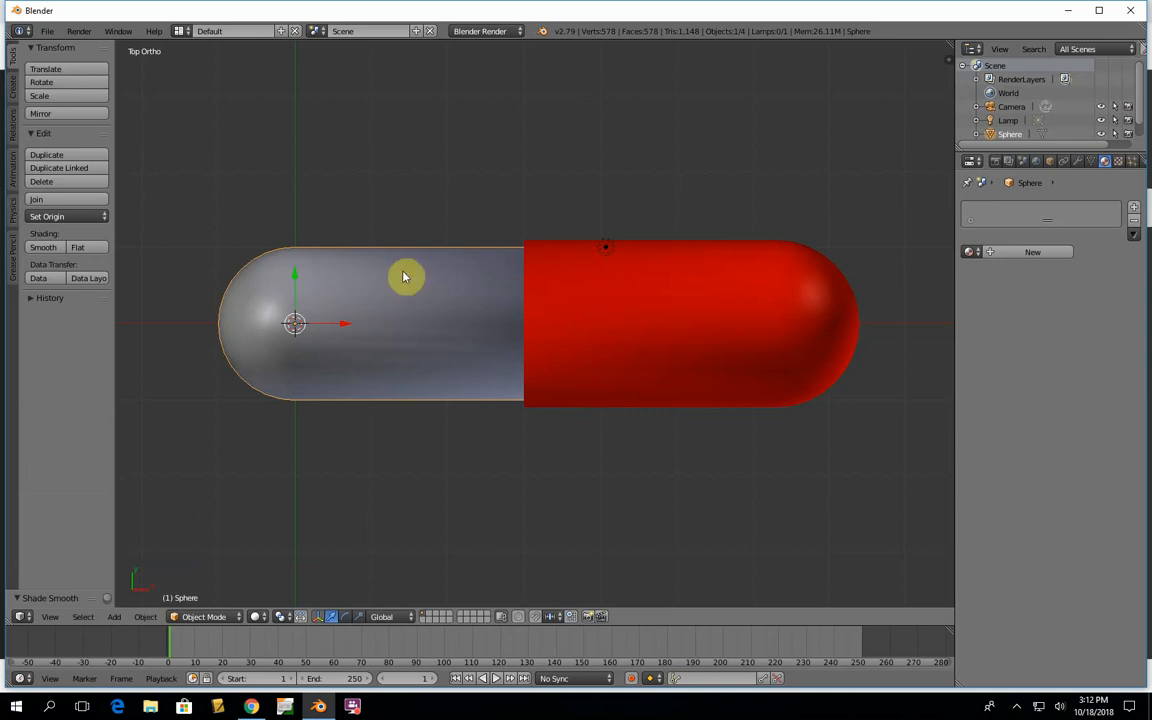
- Switch to the BlenderCourse Basics PDF in Chrome and go through the smoothing instructions to the rocket challenge on page 43
key("alt+Tab")
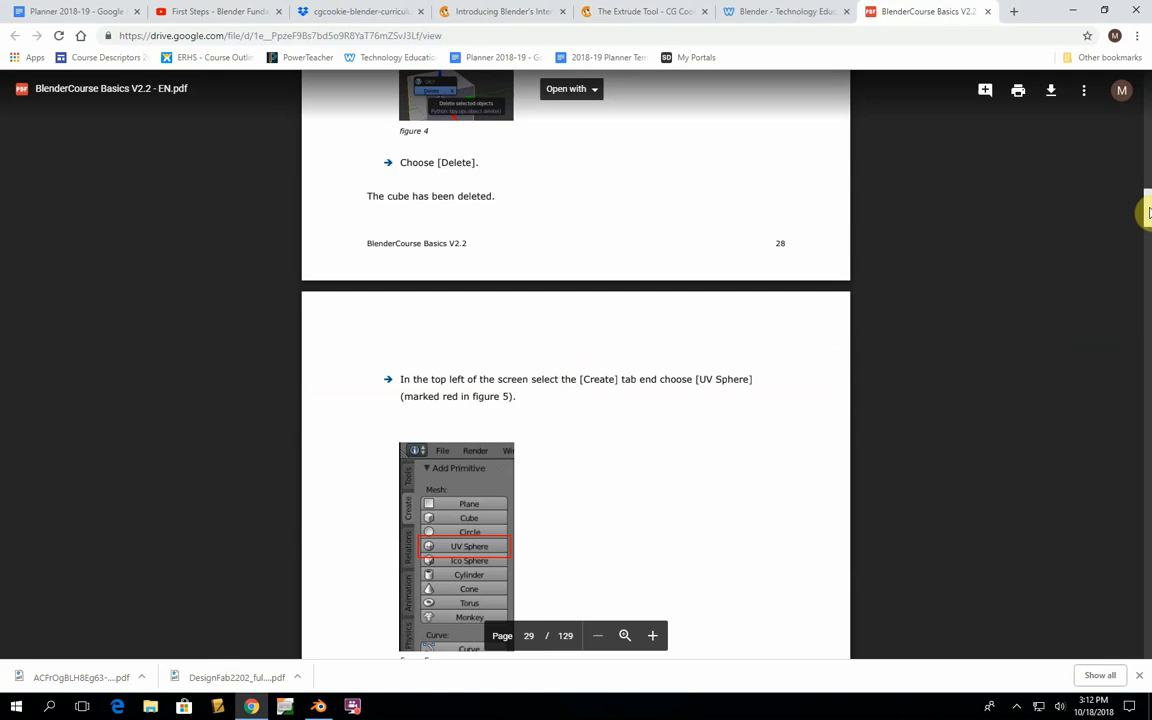
left_click_drag(1146, 206, 1147, 268)
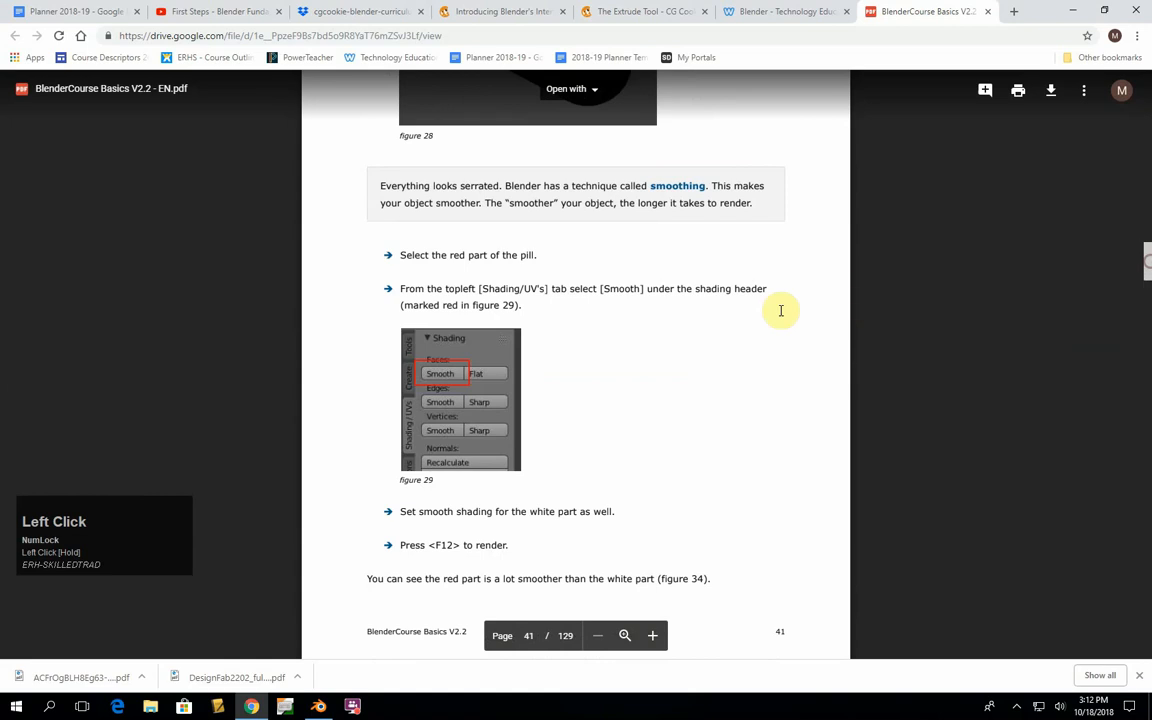
scroll(748, 321, "down", 6)
scroll(746, 322, "down", 6)
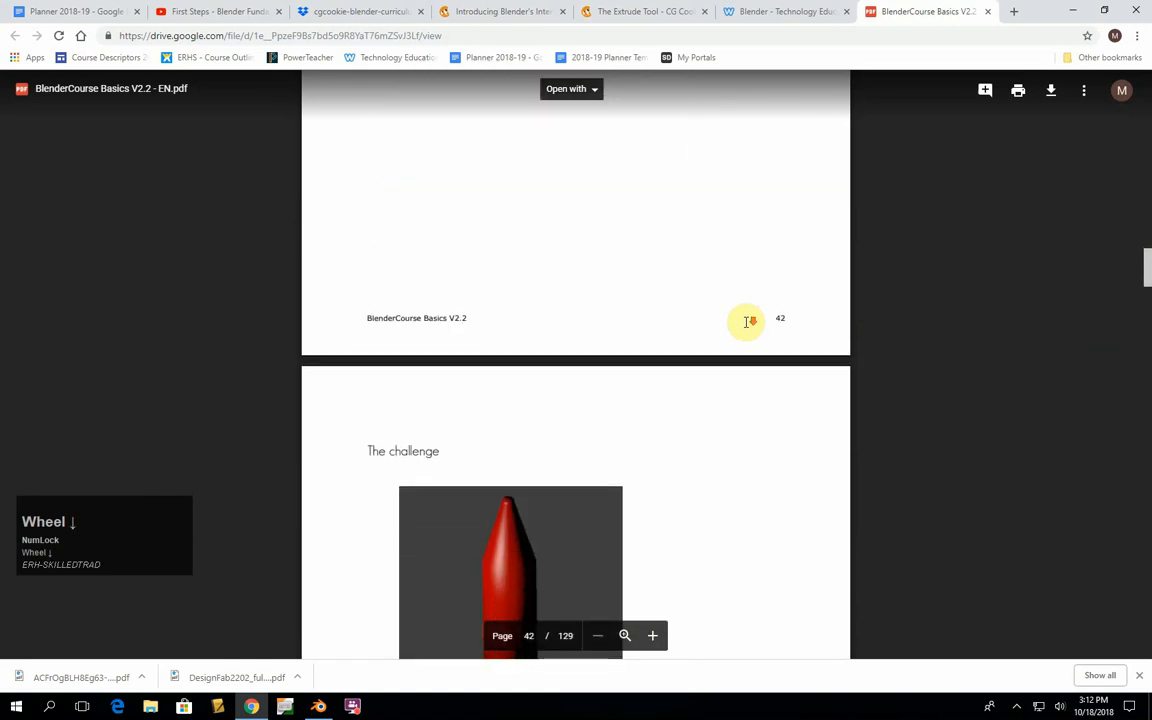
scroll(746, 322, "up", 1)
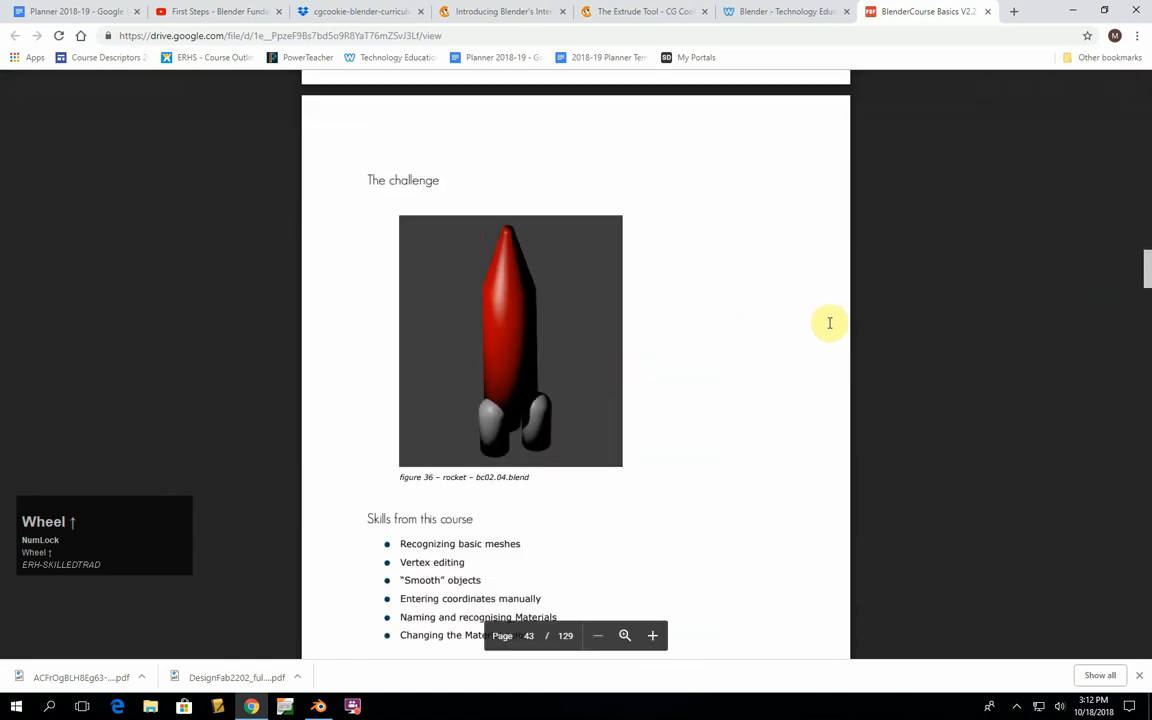